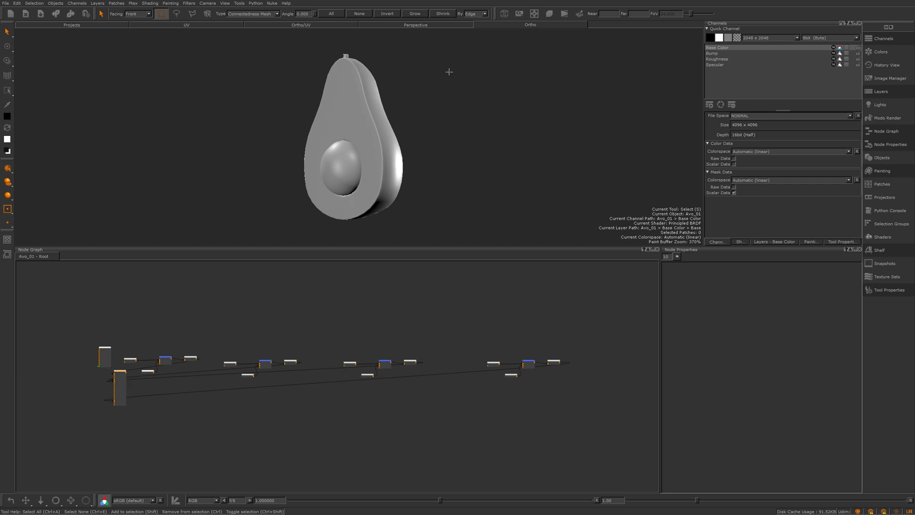
Toggle the Node Graph palette off and on, and locate it in the list of available palettes
left_click(886, 134)
left_click(886, 134)
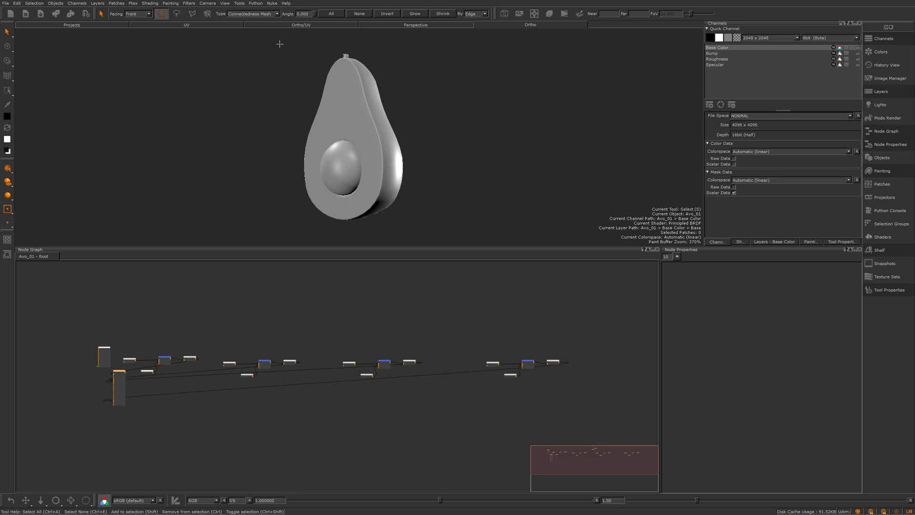
left_click(222, 5)
mouse_move(265, 68)
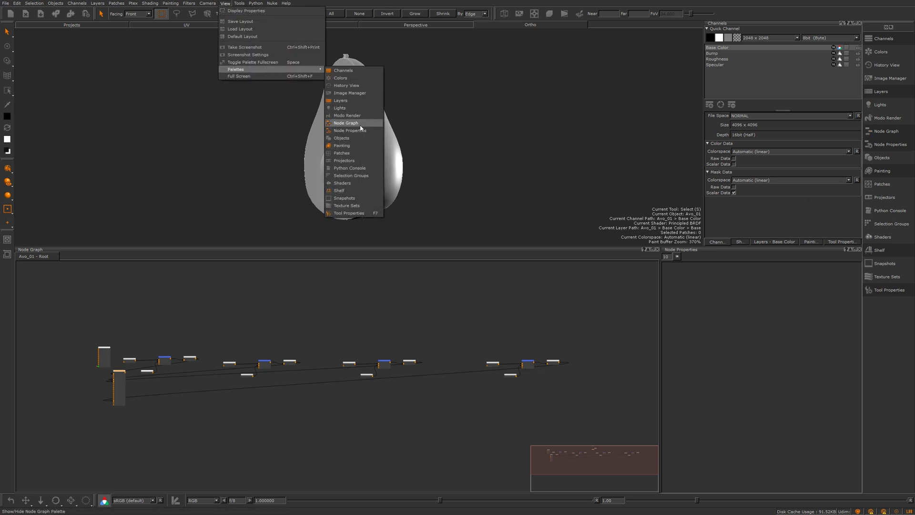
left_click(156, 327)
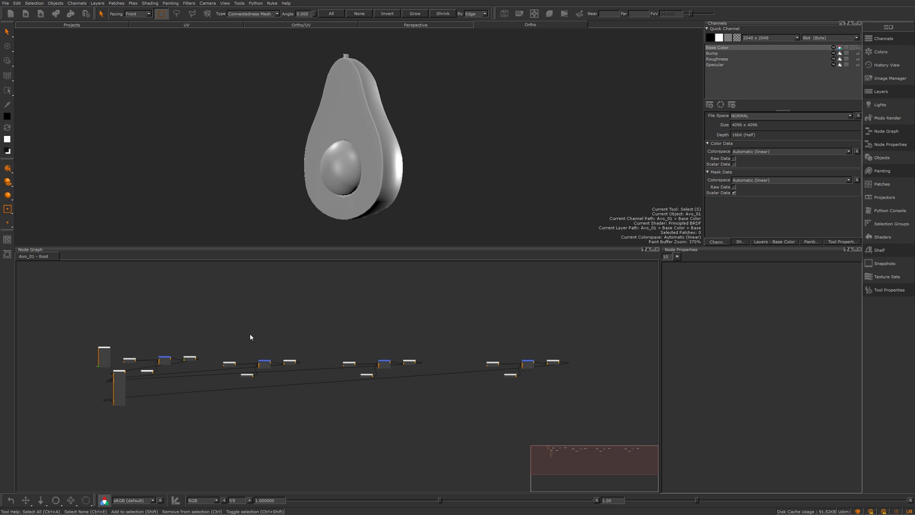
Move the second channel's group of four nodes slightly closer to the third group in the node graph
left_click_drag(223, 323, 320, 414)
left_click_drag(288, 362, 306, 358)
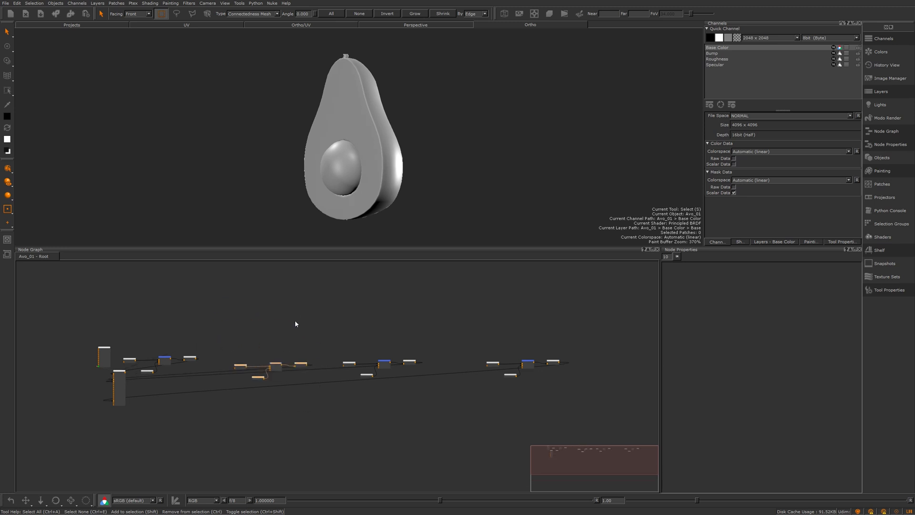
left_click(323, 327)
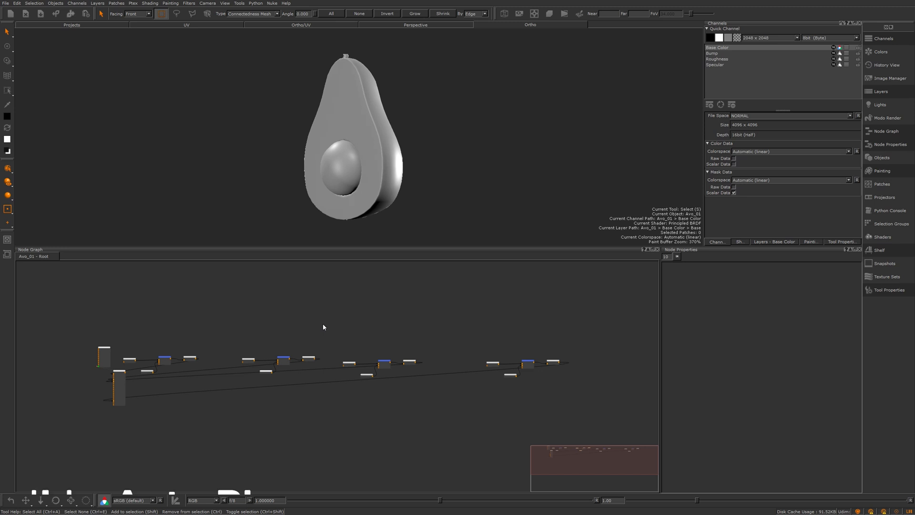
Auto-place all nodes so the four channel chains line up in front of the Principled BRDF node
key("l")
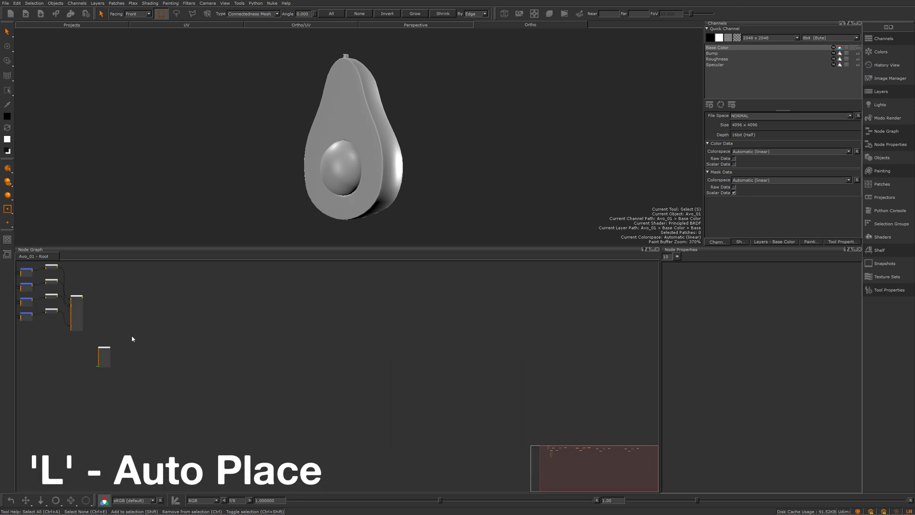
middle_click_drag(82, 333, 337, 377)
scroll(336, 377, "up", 4)
scroll(255, 327, "up", 2)
middle_click_drag(255, 327, 325, 393)
middle_click_drag(310, 334, 309, 345)
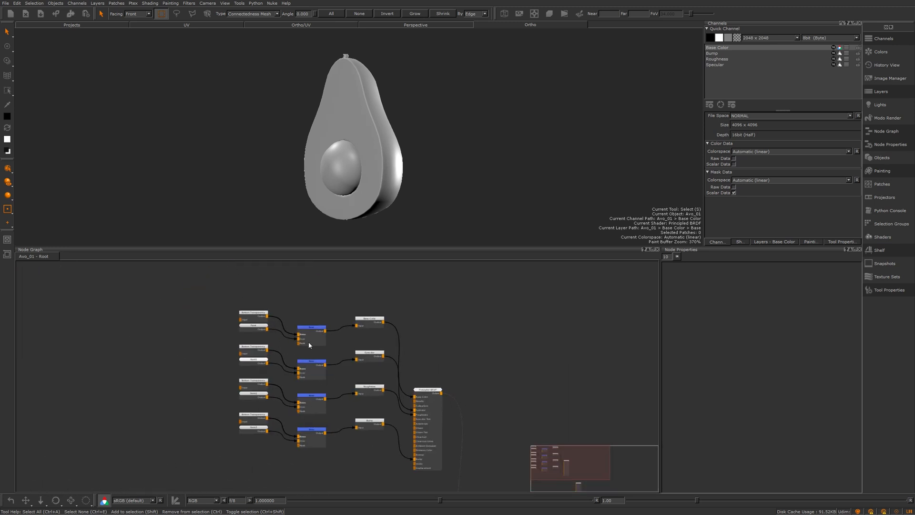
Raise the four Base merge nodes and their channel nodes so each pair forms a level row with its input nodes
left_click_drag(317, 333, 368, 316)
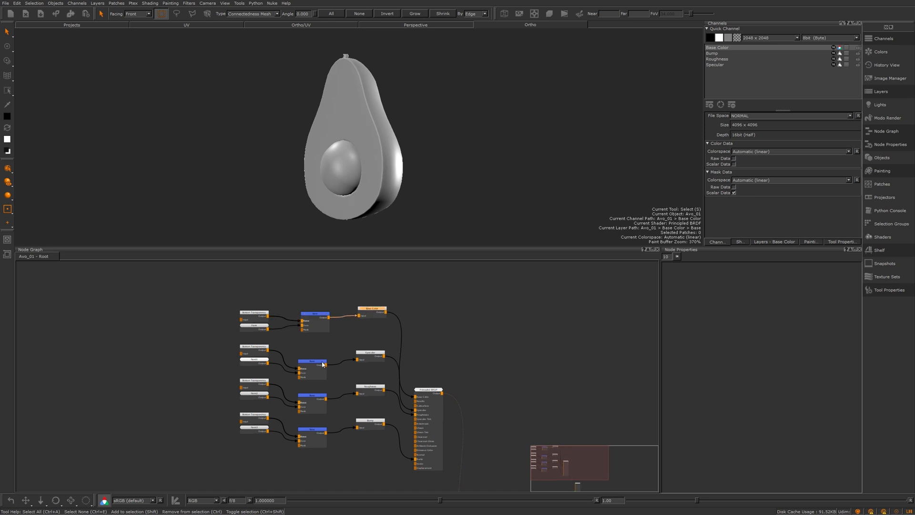
left_click_drag(322, 365, 379, 346)
left_click_drag(378, 313, 377, 314)
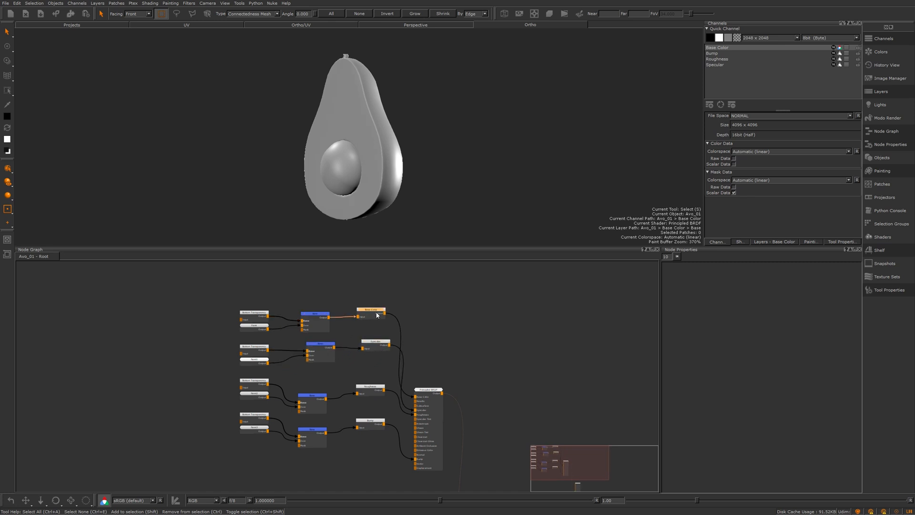
left_click_drag(314, 400, 374, 380)
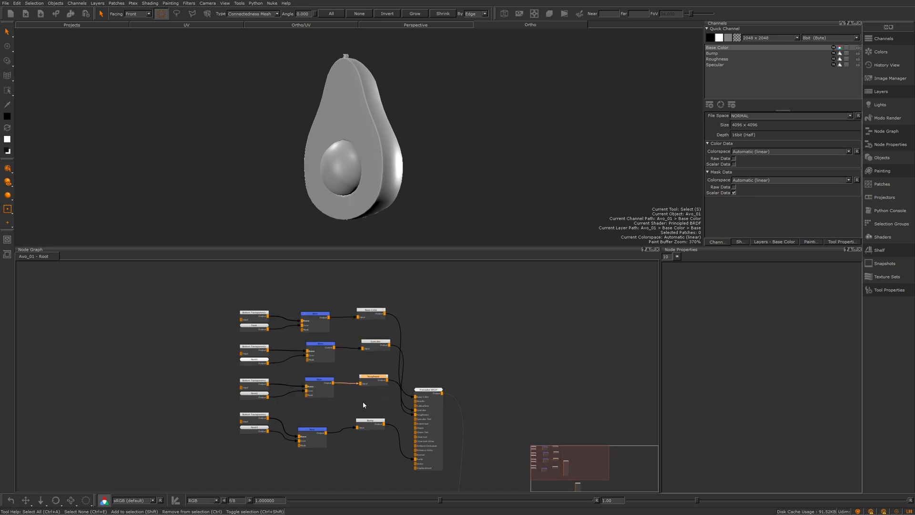
left_click_drag(312, 429, 373, 412)
Move the Principled BRDF node up beside the channel rows and place the Viewer node just after it
left_click_drag(429, 389, 432, 385)
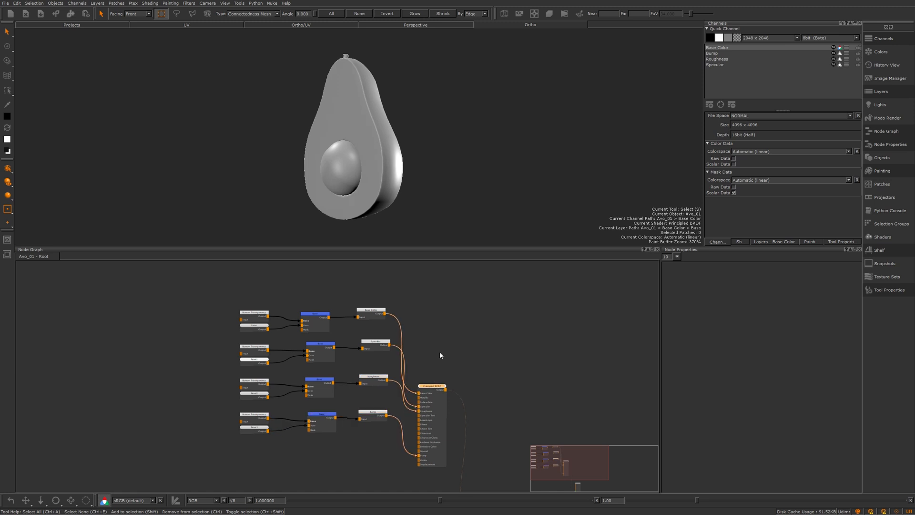
left_click_drag(440, 353, 450, 326)
middle_click_drag(471, 381, 397, 247)
left_click_drag(412, 378, 448, 292)
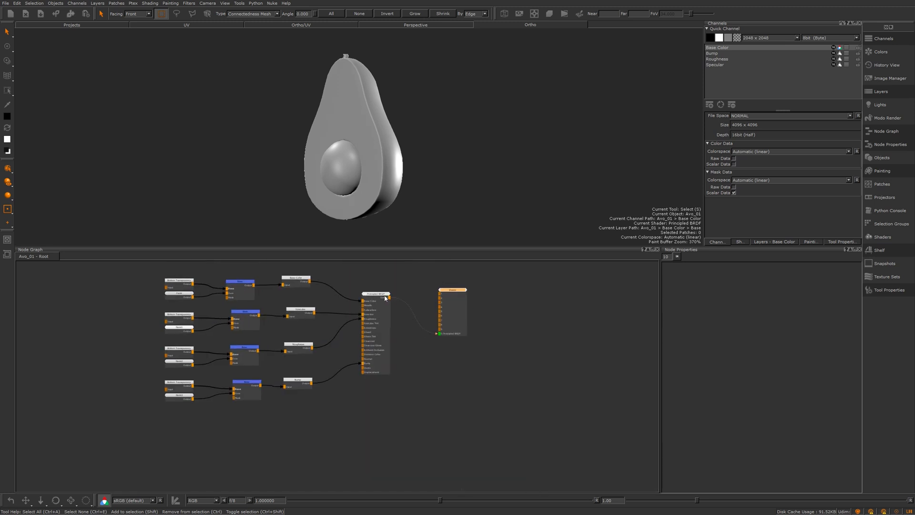
Examine the node chains from Bottom Transparency and Paint through the Base and channel nodes into the Principled BRDF inputs
scroll(325, 318, "up", 6)
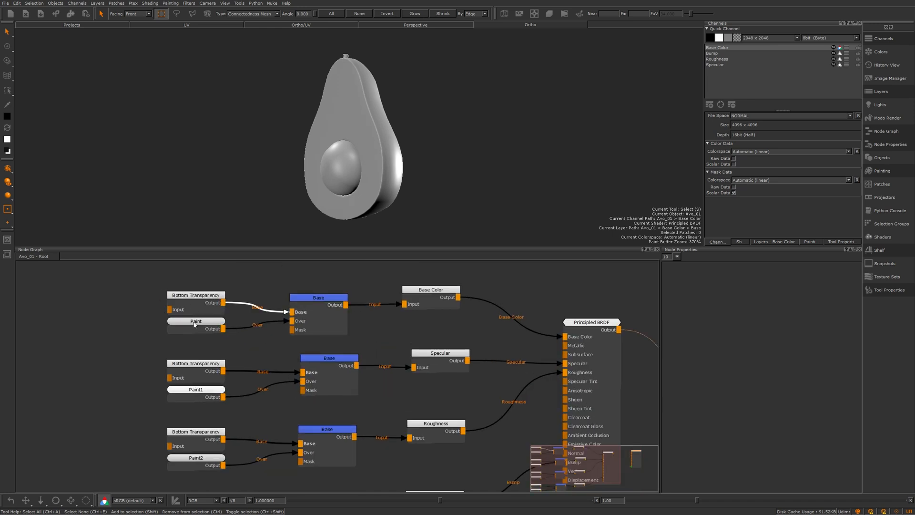
middle_click_drag(196, 391, 256, 294)
left_click_drag(281, 294, 294, 289)
middle_click_drag(281, 321, 270, 285)
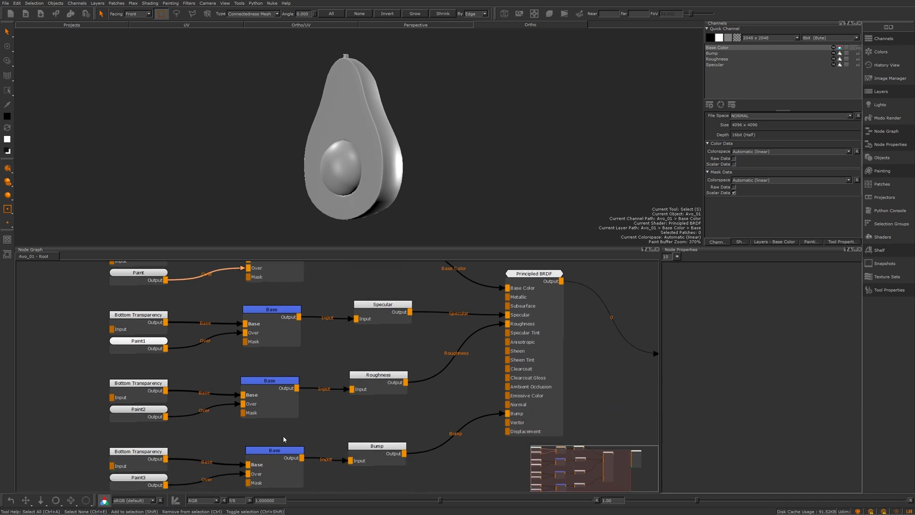
middle_click_drag(298, 331, 251, 392)
left_click(341, 308)
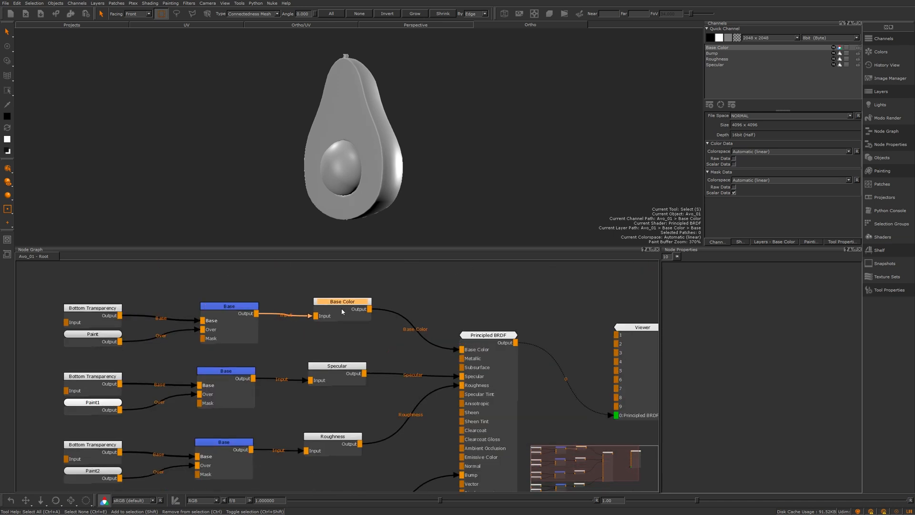
middle_click_drag(342, 309, 326, 295)
middle_click_drag(330, 420, 328, 363)
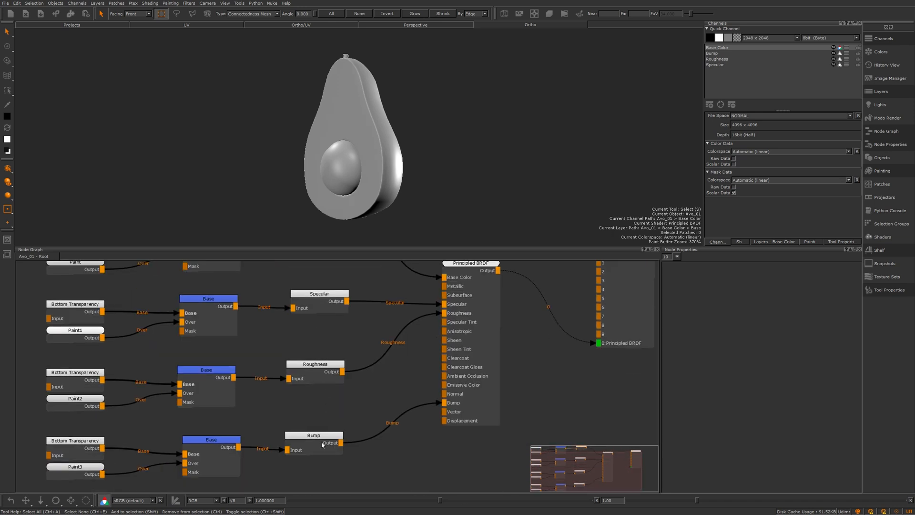
middle_click_drag(384, 371, 321, 397)
middle_click_drag(285, 273, 327, 316)
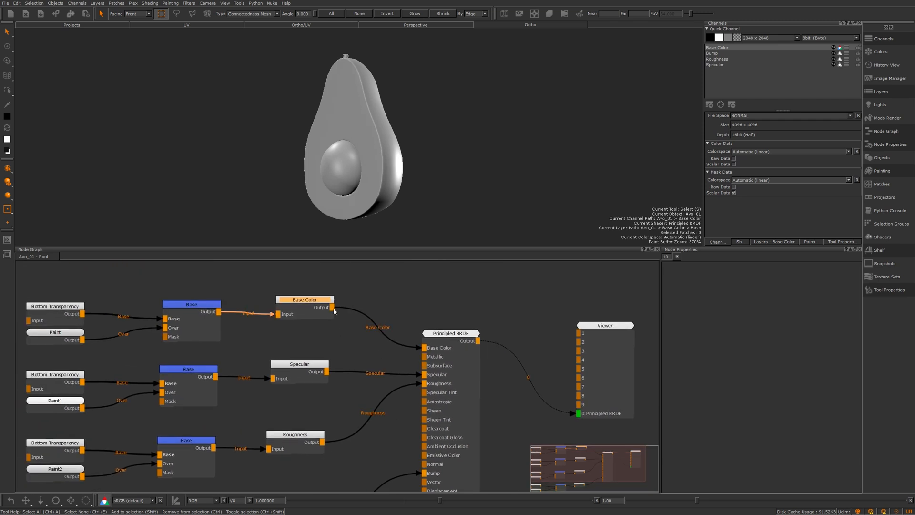
left_click(408, 344)
middle_click_drag(457, 342, 448, 322)
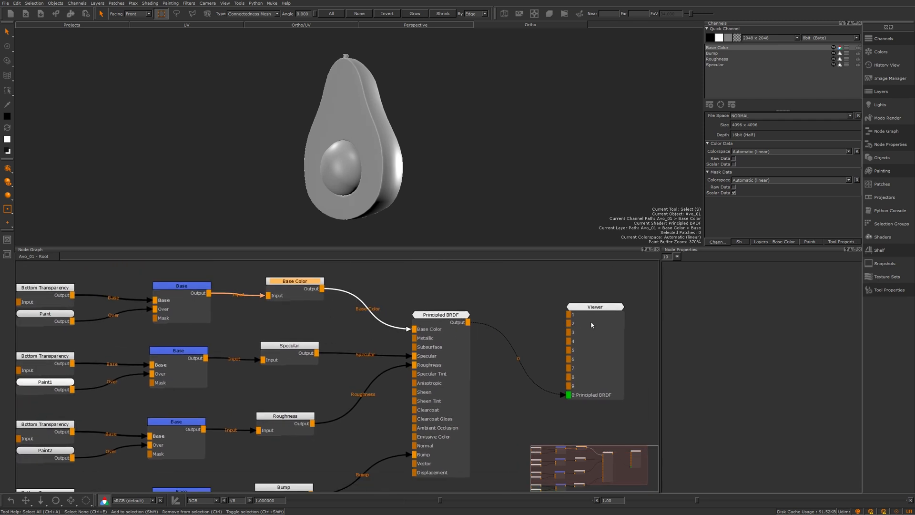
Raise the Viewer node above the Principled BRDF's level and shift the Base Color channel node slightly towards its Base node
left_click_drag(591, 325, 590, 298)
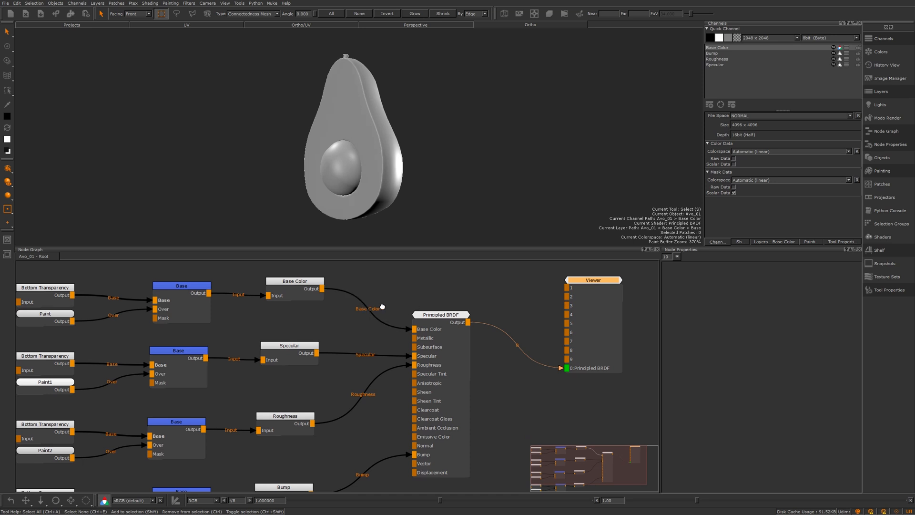
middle_click_drag(381, 308, 457, 309)
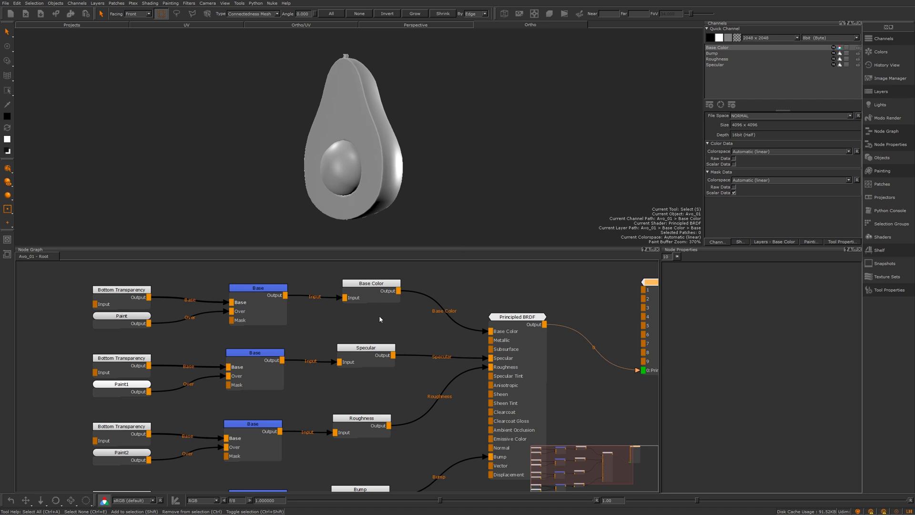
middle_click_drag(401, 314, 390, 320)
left_click_drag(363, 303, 352, 304)
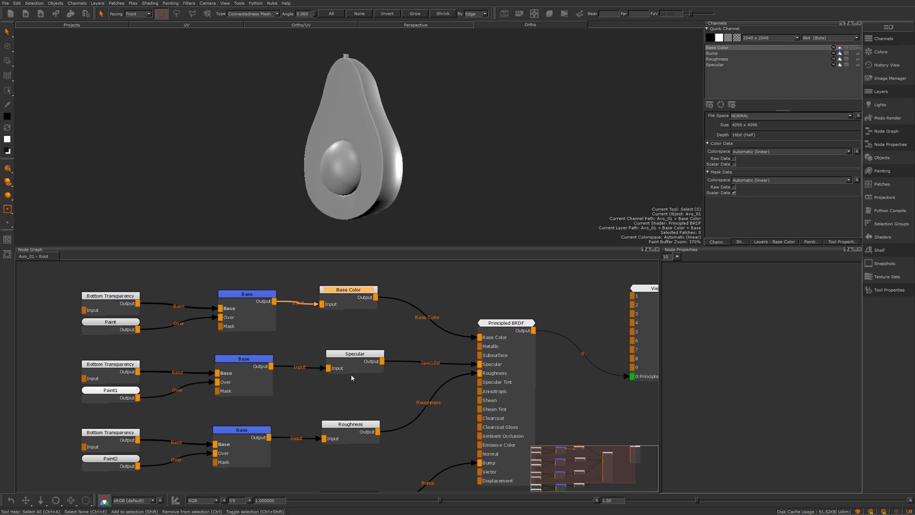
middle_click_drag(366, 462, 372, 405)
middle_click_drag(381, 348, 372, 407)
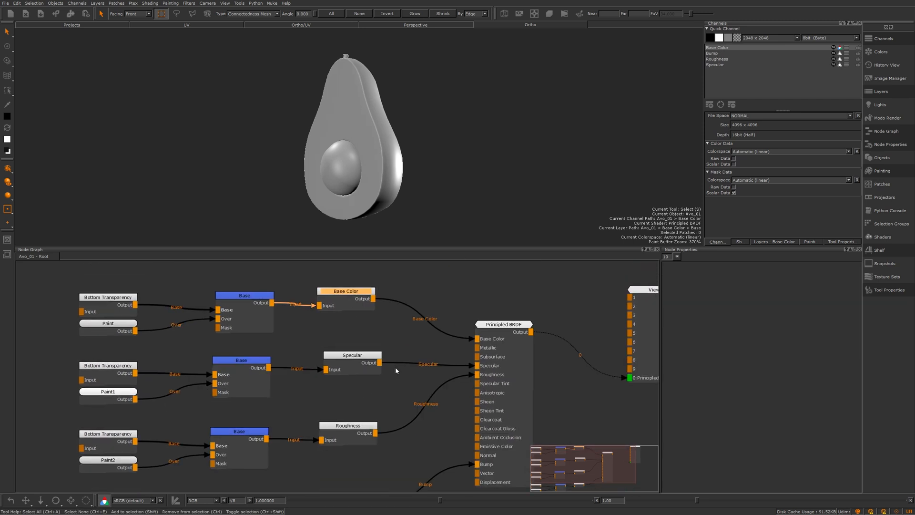
Raise the Principled BRDF shader node so it sits closer to the level of the Base Color channel node
left_click_drag(505, 330, 512, 310)
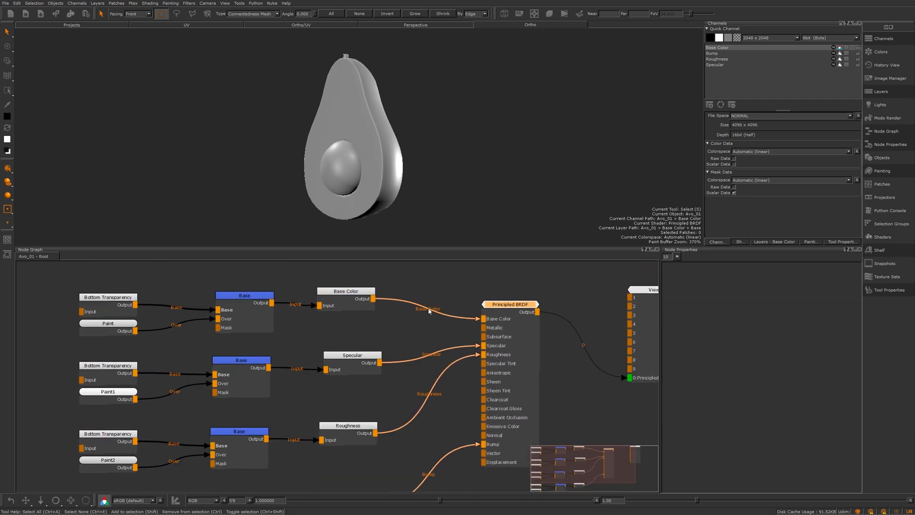
scroll(349, 294, "down", 2)
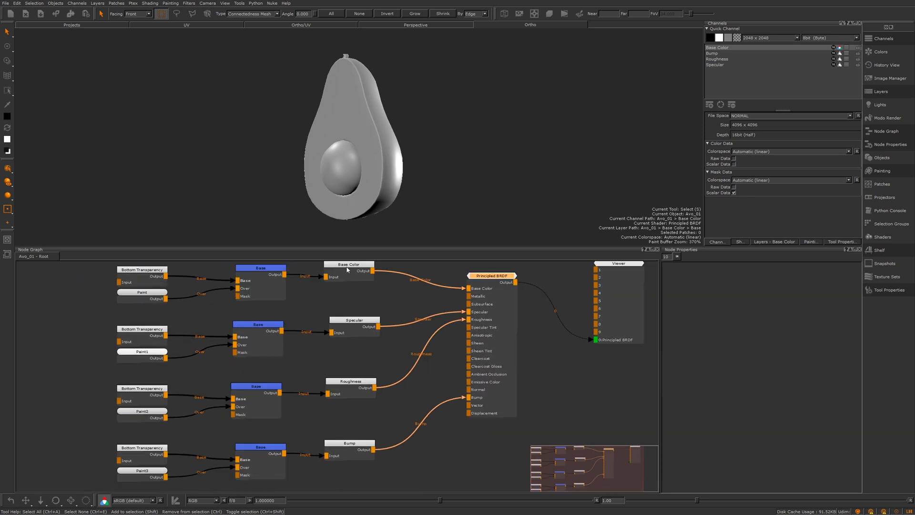
middle_click_drag(341, 287, 339, 301)
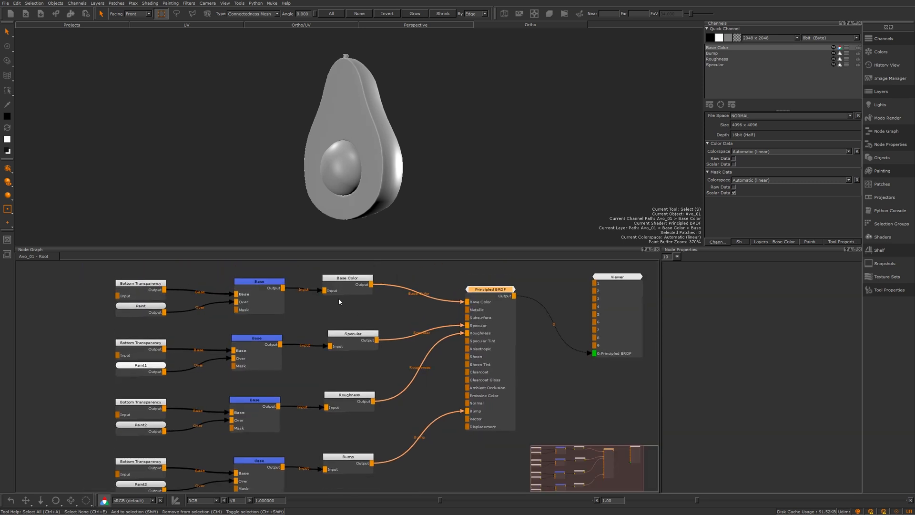
left_click_drag(479, 296, 477, 294)
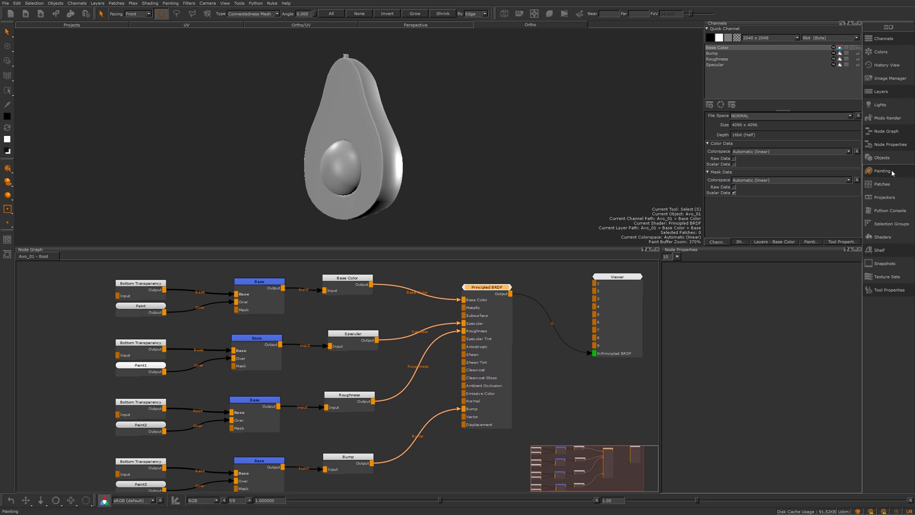
left_click(889, 237)
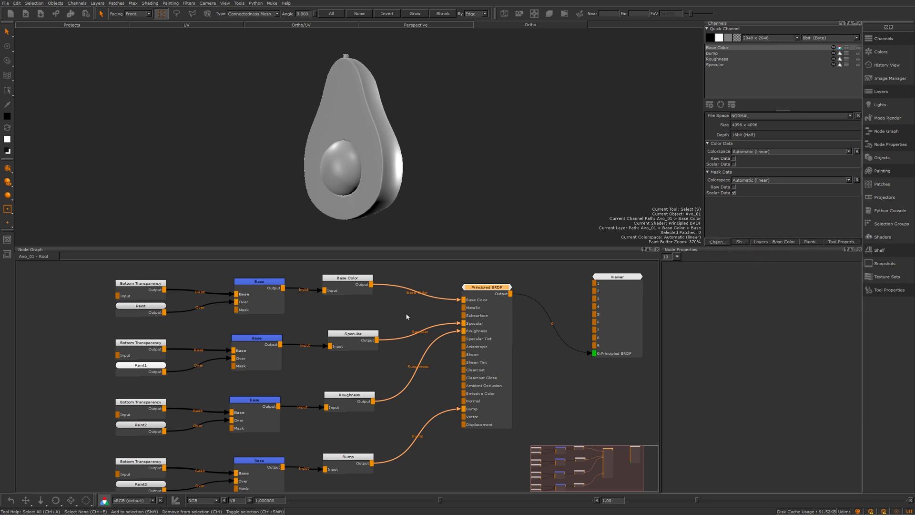
middle_click_drag(411, 313, 443, 327)
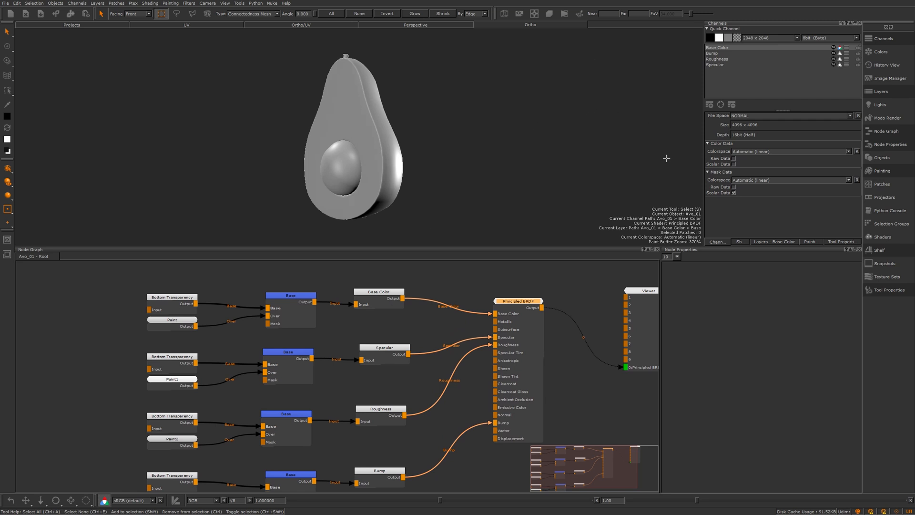
Show the Base Color channel's layers and select the Base layer to inspect its matching node in the graph
left_click(880, 91)
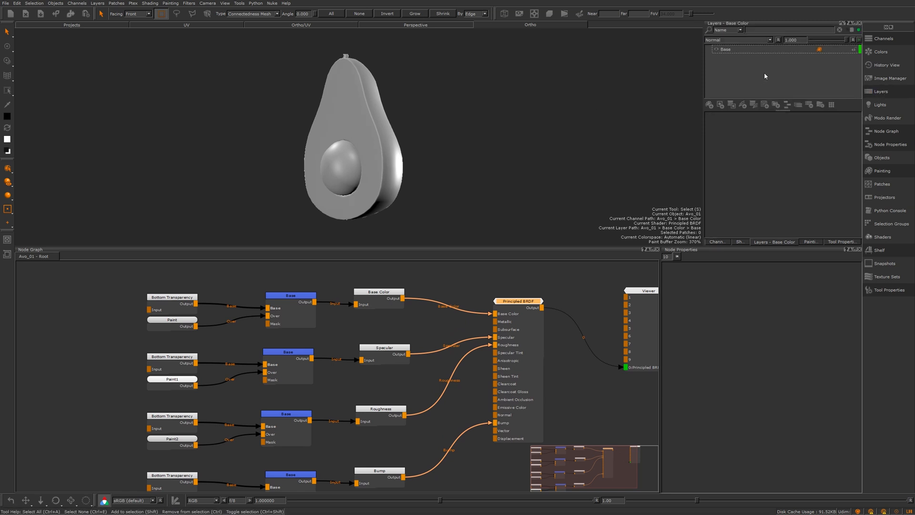
left_click(732, 50)
scroll(309, 336, "up", 3)
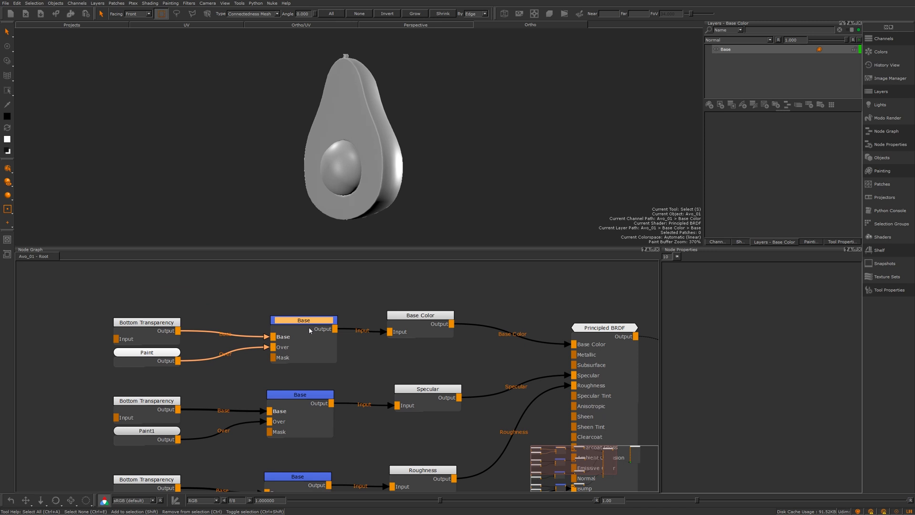
middle_click_drag(292, 325, 390, 332)
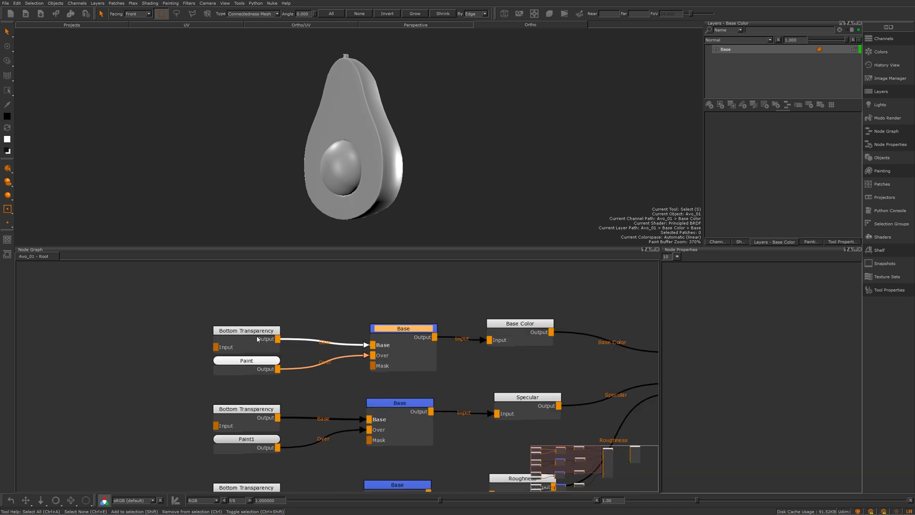
scroll(253, 334, "up", 3)
Nudge the Base Color chain's Base node up, and reposition its Bottom Transparency and Paint nodes with more space between them
left_click_drag(445, 319, 446, 309)
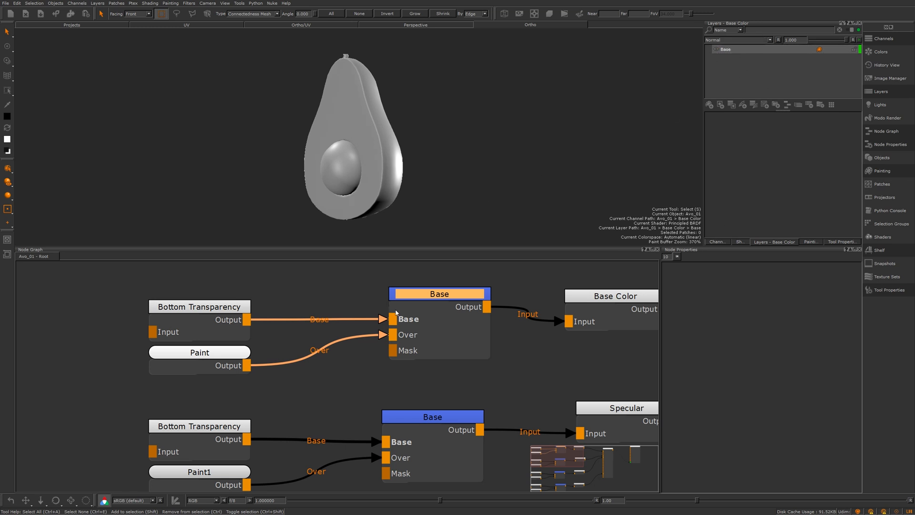
middle_click_drag(393, 317, 429, 353)
left_click_drag(162, 290, 292, 428)
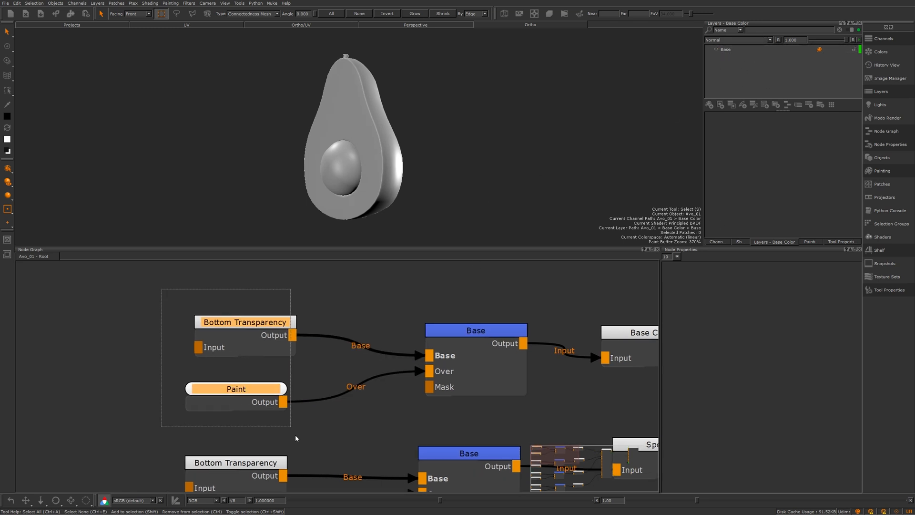
left_click_drag(253, 323, 244, 312)
left_click(278, 364)
middle_click_drag(278, 365, 325, 410)
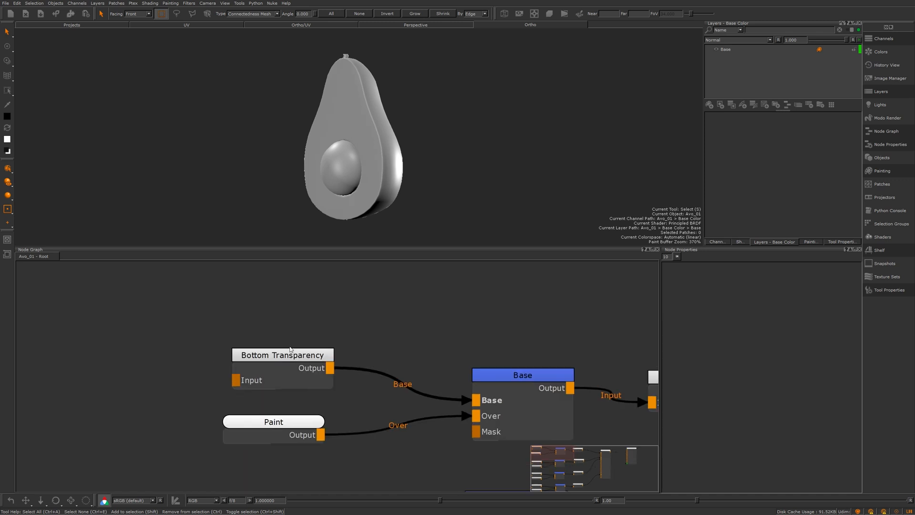
left_click_drag(298, 371, 286, 363)
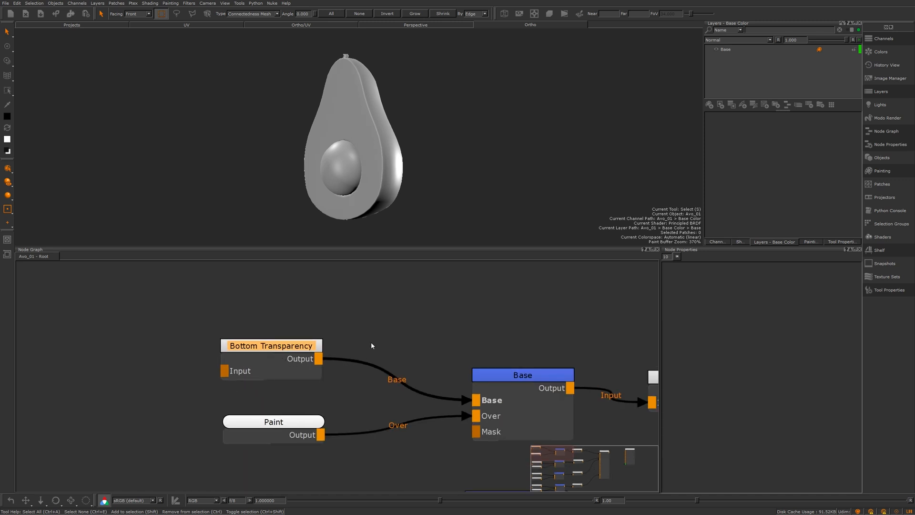
Move the Viewer node higher above the Principled BRDF shader and slightly back towards the channel nodes
scroll(371, 343, "down", 5)
middle_click_drag(573, 371, 357, 327)
left_click_drag(521, 347, 475, 278)
middle_click_drag(393, 320, 500, 348)
Connect the Base Color chain's Bottom Transparency node to Viewer input 1 and its Paint node to Viewer input 2
left_click(201, 349)
key("1")
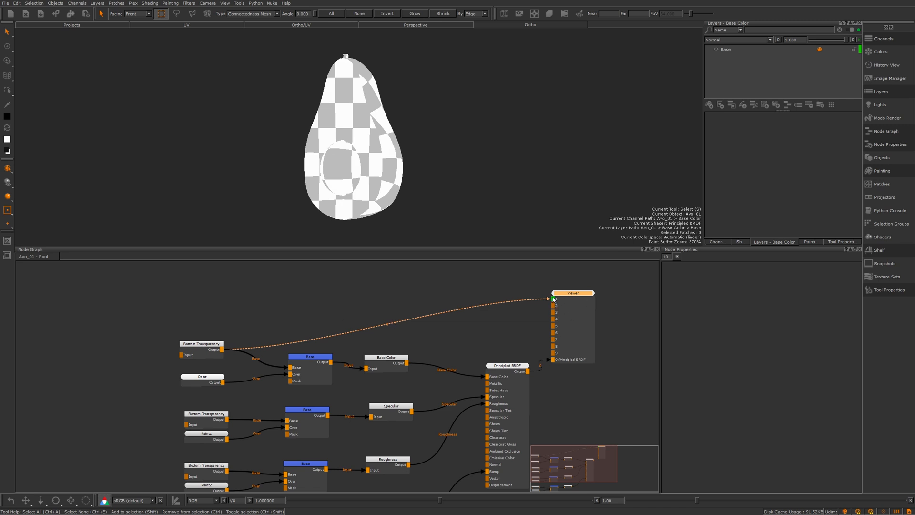
left_click(198, 382)
key("2")
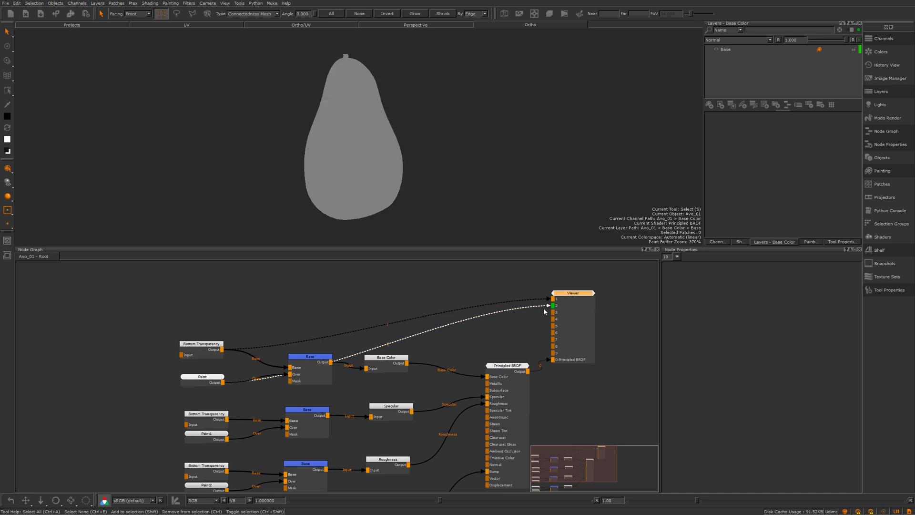
Switch the view between Viewer inputs 1 and 2 to compare them, and inspect the transparency checker on the avocado while rotating the model
key("1")
key("2")
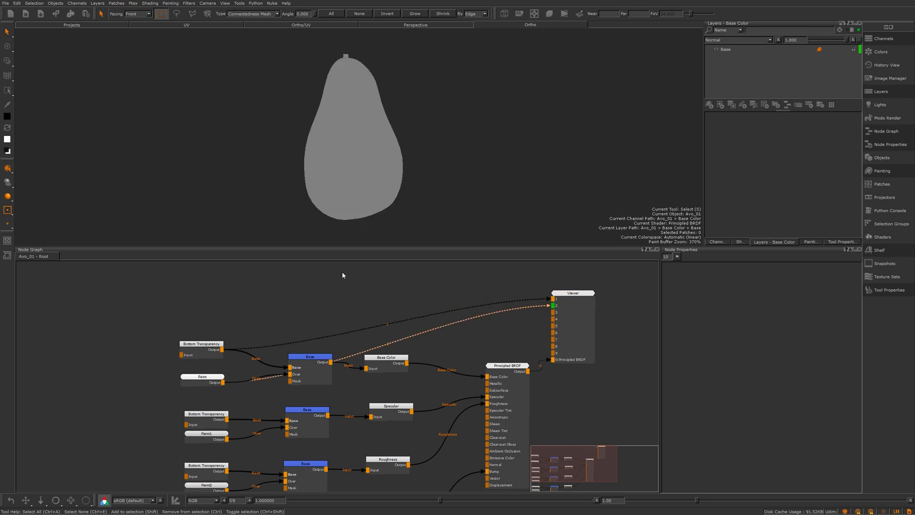
key("1")
key("2")
key("1")
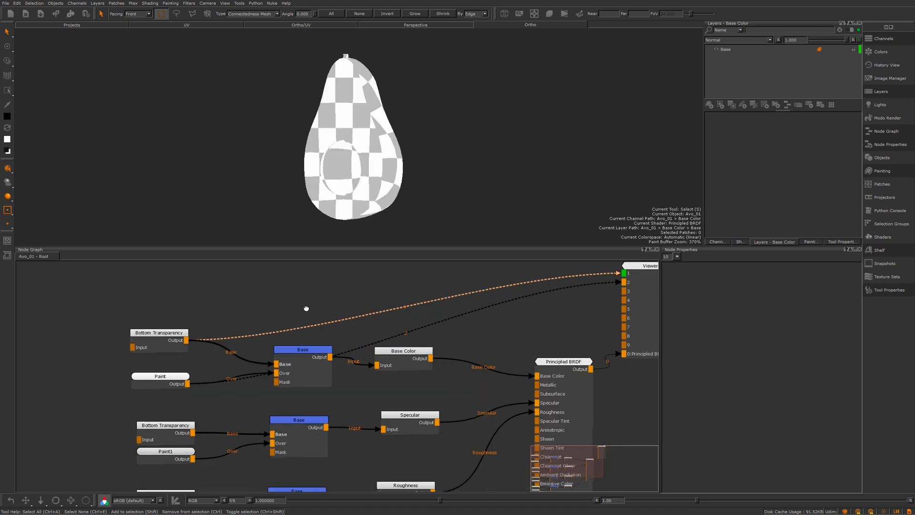
scroll(306, 310, "up", 5)
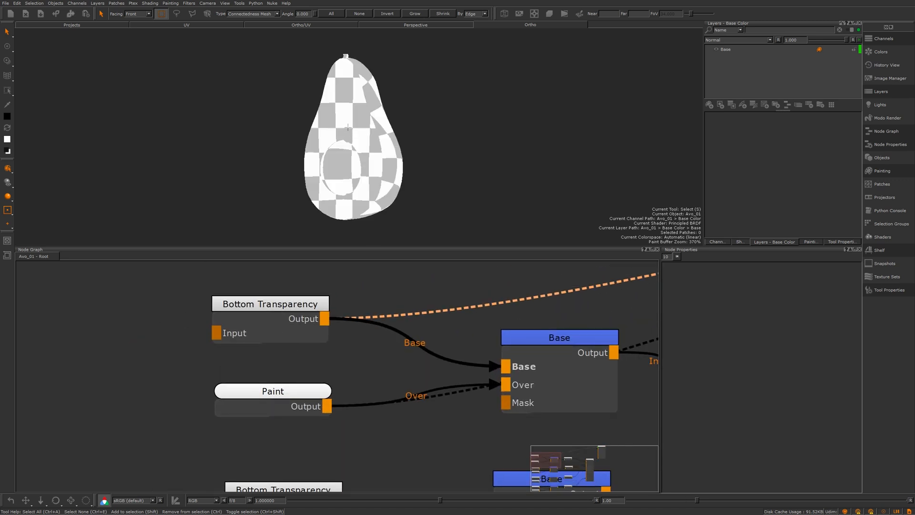
left_click_drag(351, 153, 379, 154, "alt")
left_click_drag(282, 96, 381, 90, "alt")
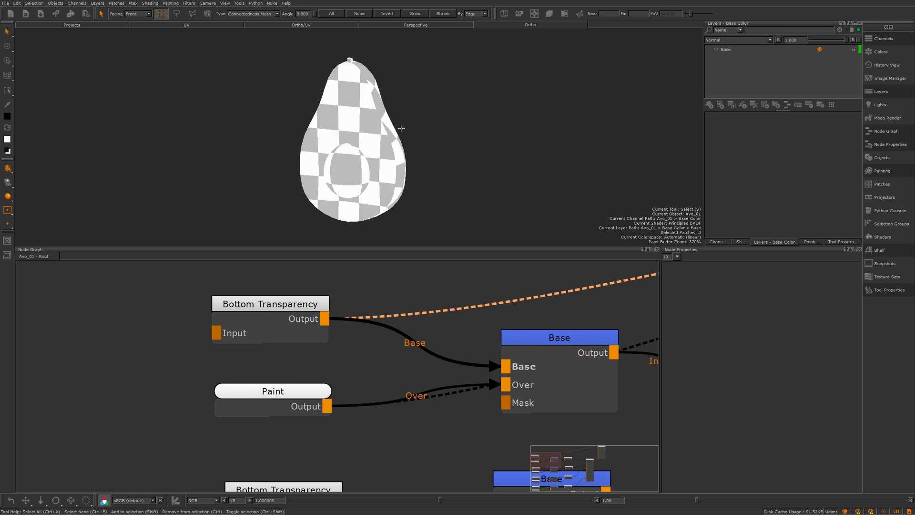
Shift the Base Color chain's Paint node away from Base, view its output on the model, and raise the Base node slightly
left_click_drag(301, 400, 284, 396)
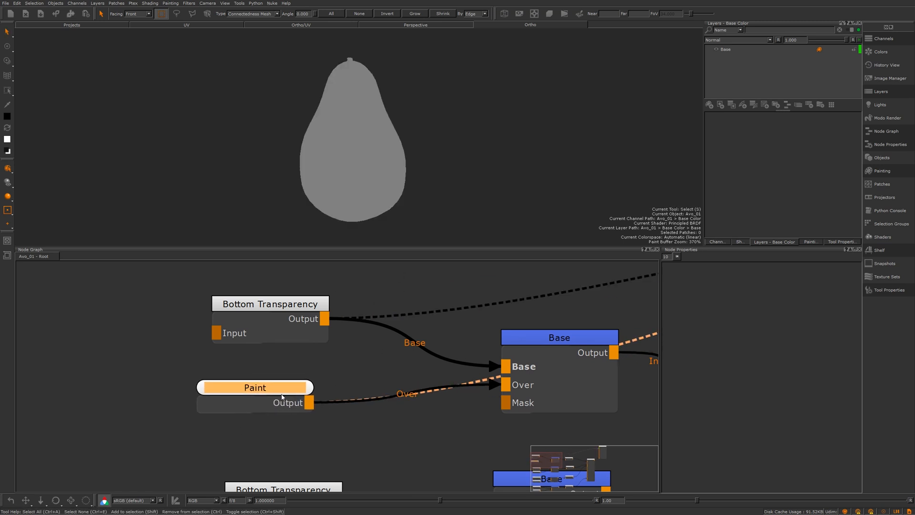
left_click_drag(338, 113, 430, 217, "alt")
scroll(494, 335, "down", 6)
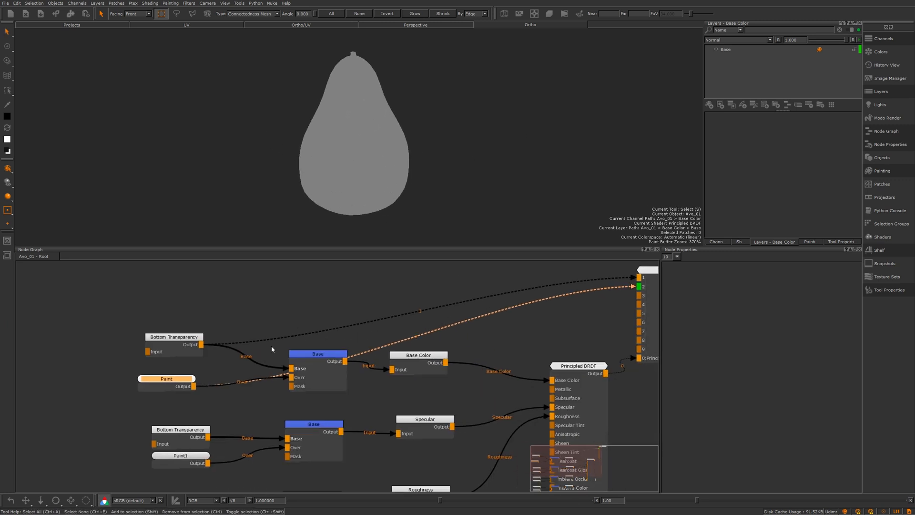
left_click(358, 322)
left_click_drag(357, 322, 355, 329)
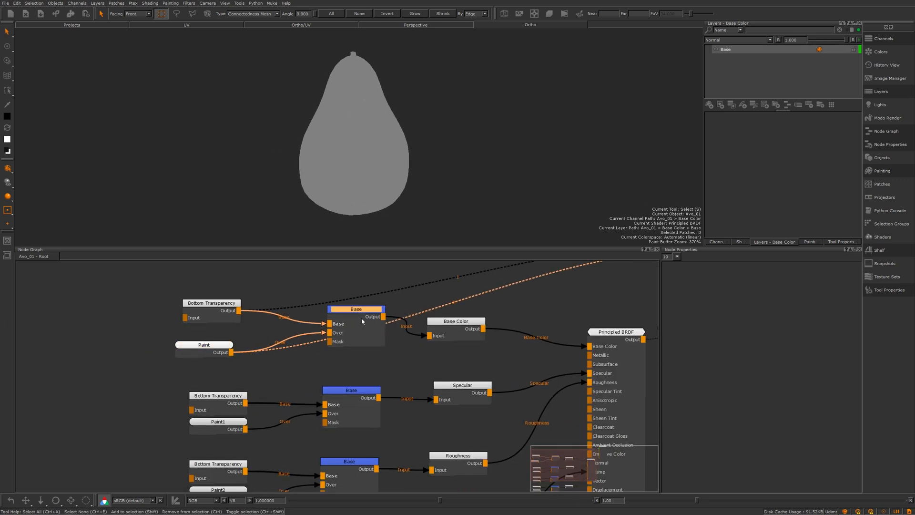
Open the properties of the Base Color chain's Base, Paint and Bottom Transparency nodes for inspection
scroll(362, 321, "up", 3)
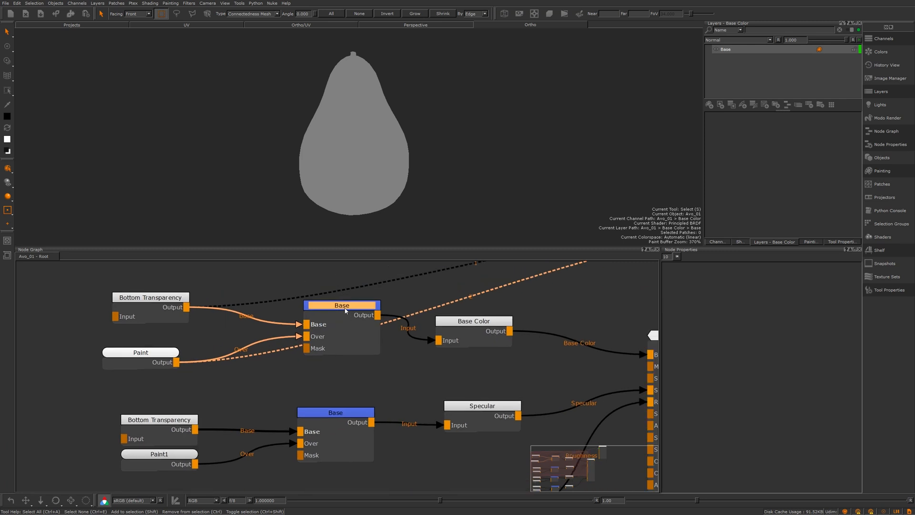
double_click(346, 311)
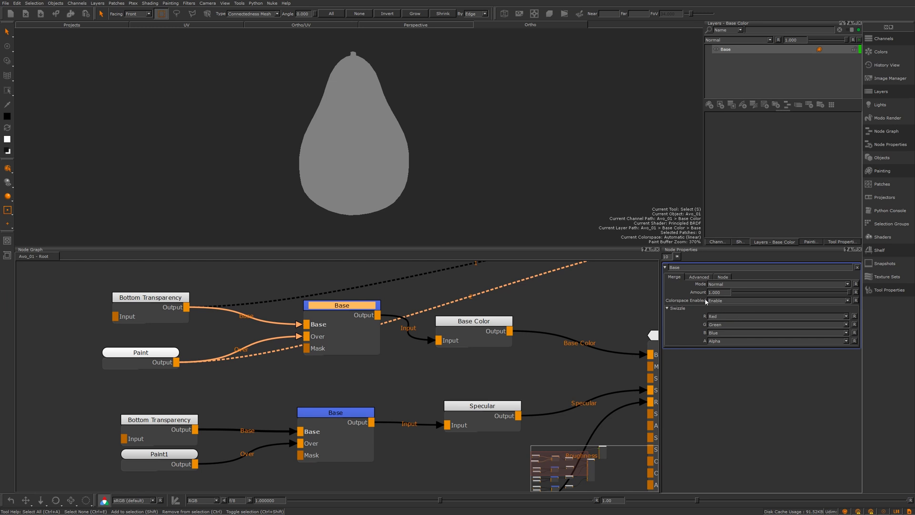
middle_click_drag(283, 325, 336, 313)
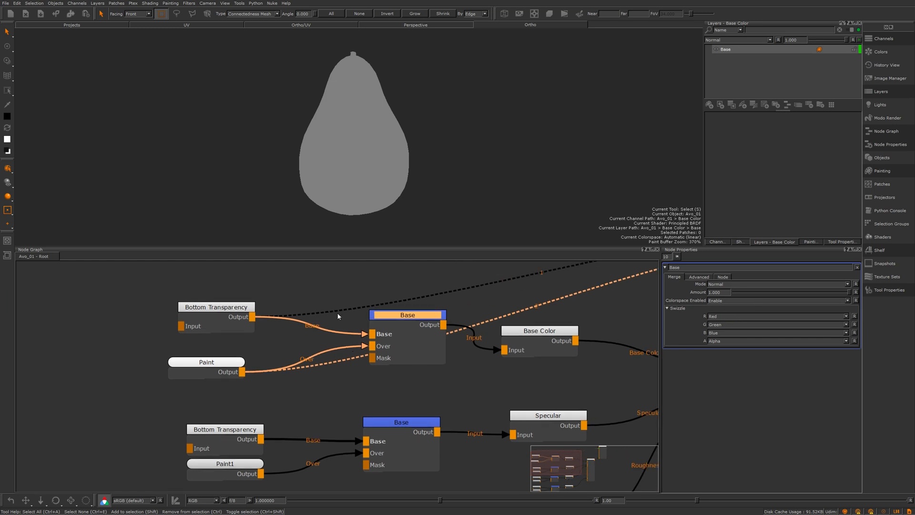
double_click(194, 363)
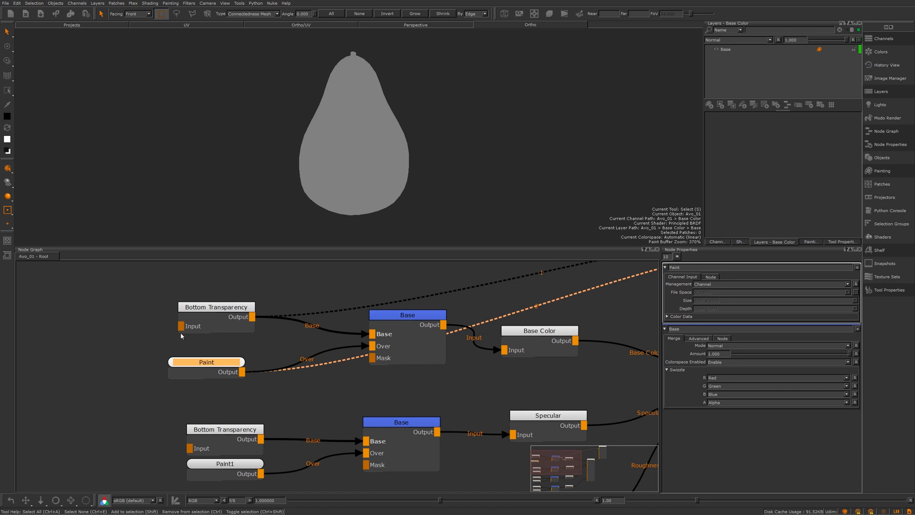
double_click(202, 315)
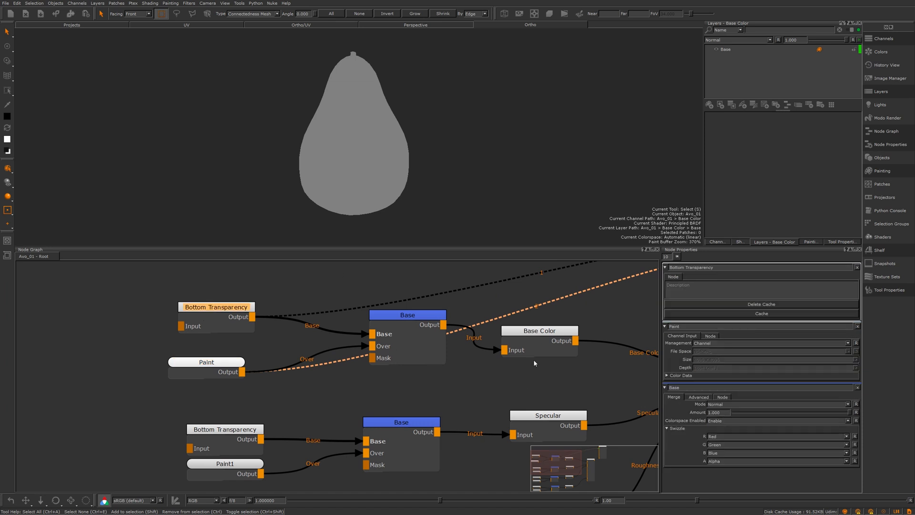
Create a Color node beside the Base Color chain's Bottom Transparency node and view it on the model through Viewer input 1
scroll(533, 359, "down", 4)
scroll(503, 338, "down", 3)
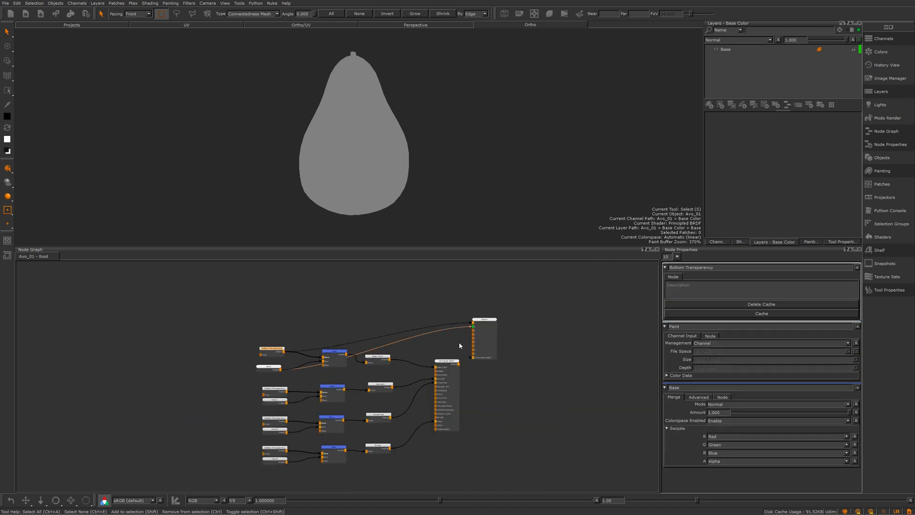
middle_click_drag(377, 346, 422, 332)
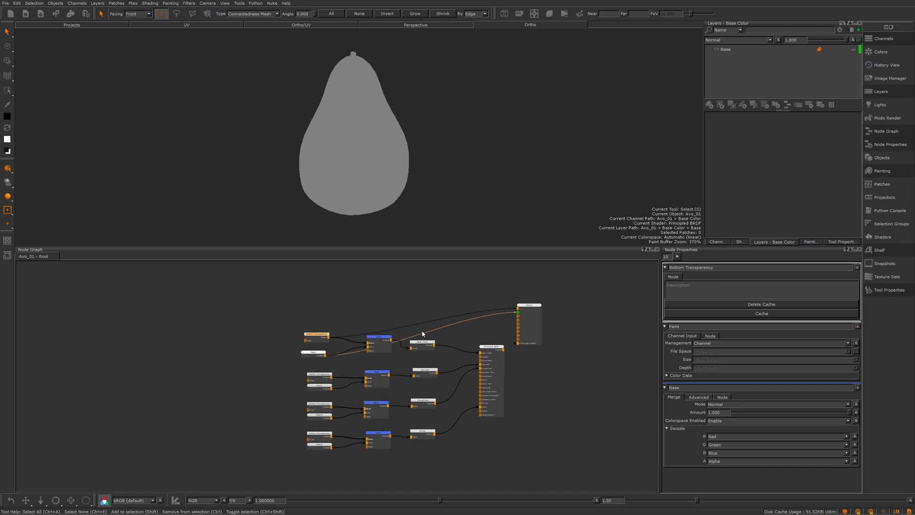
scroll(334, 376, "down", 2)
scroll(279, 349, "up", 6)
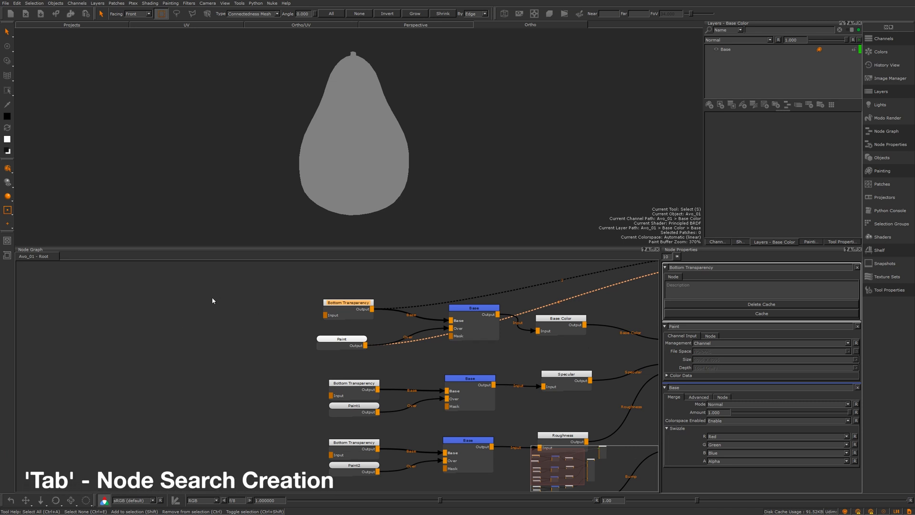
key("Tab")
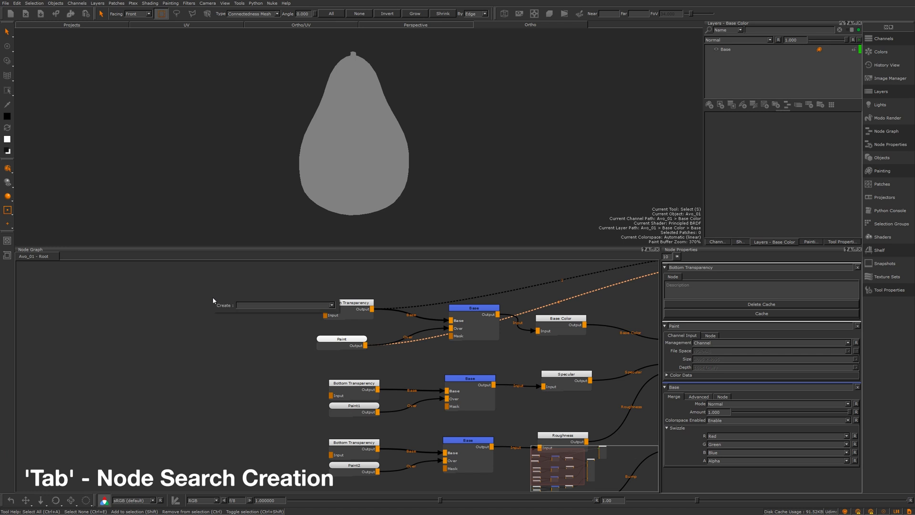
type("col")
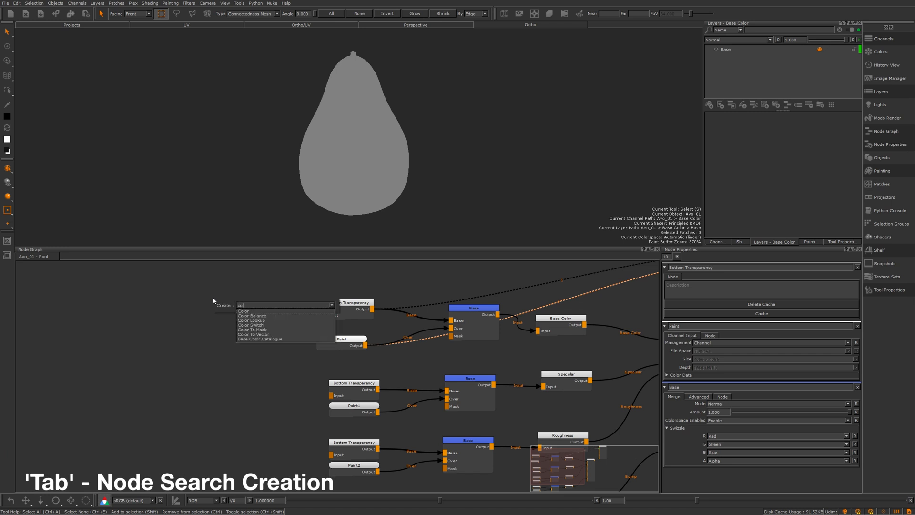
left_click(244, 311)
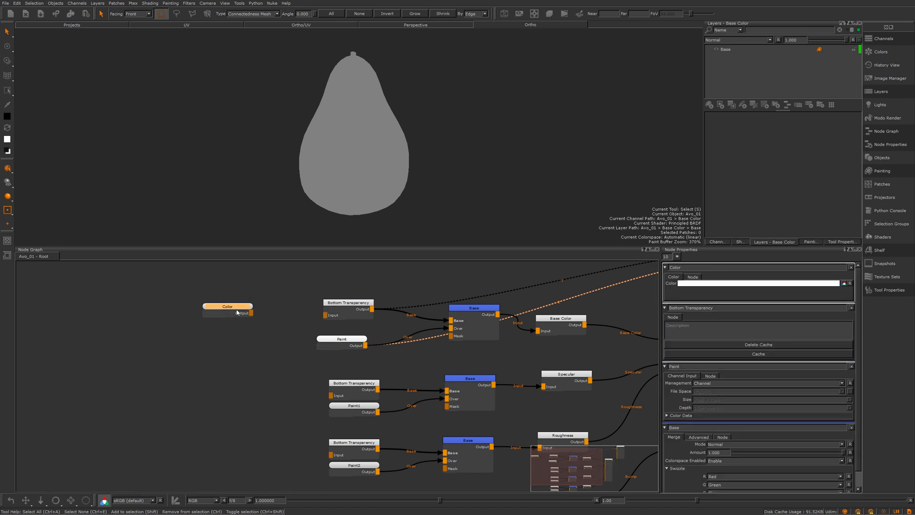
left_click(243, 309)
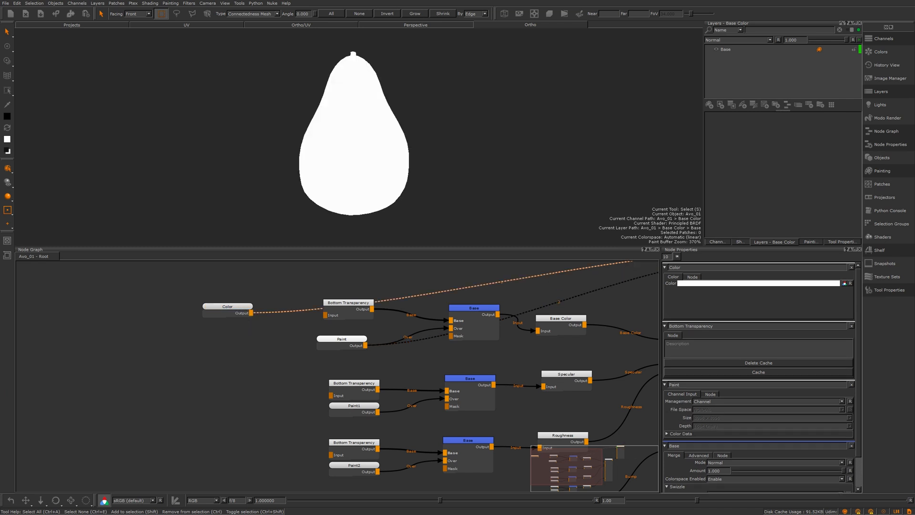
left_click_drag(464, 155, 389, 162, "alt")
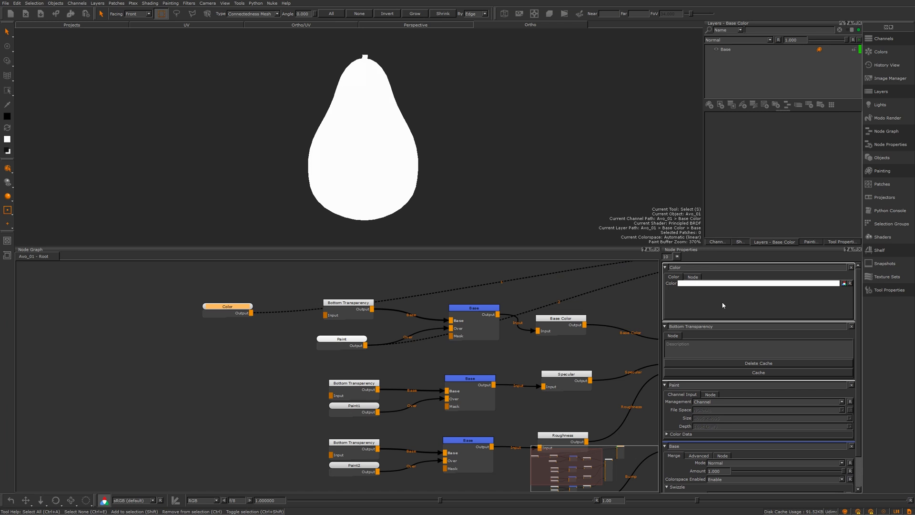
Set the Color node to bright green (H 123, S 66, V 100) and shift the node slightly towards Bottom Transparency
left_click(713, 284)
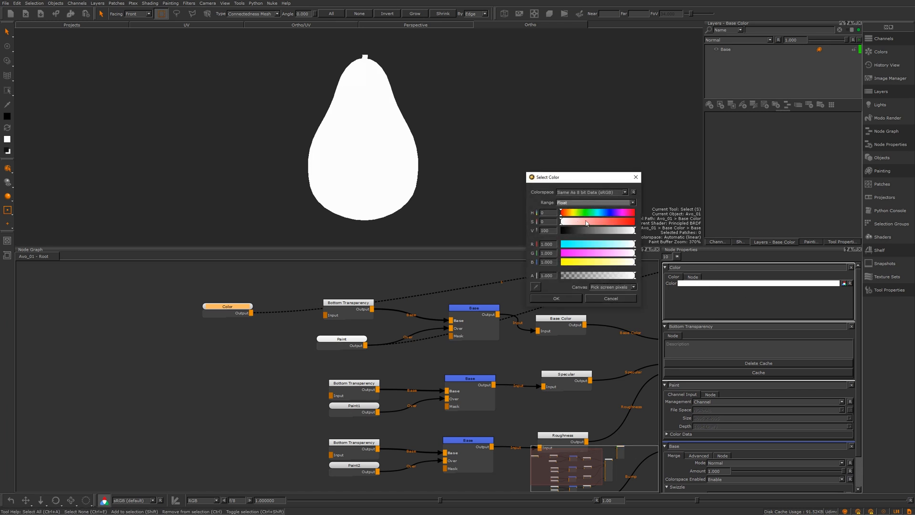
left_click_drag(604, 223, 587, 216)
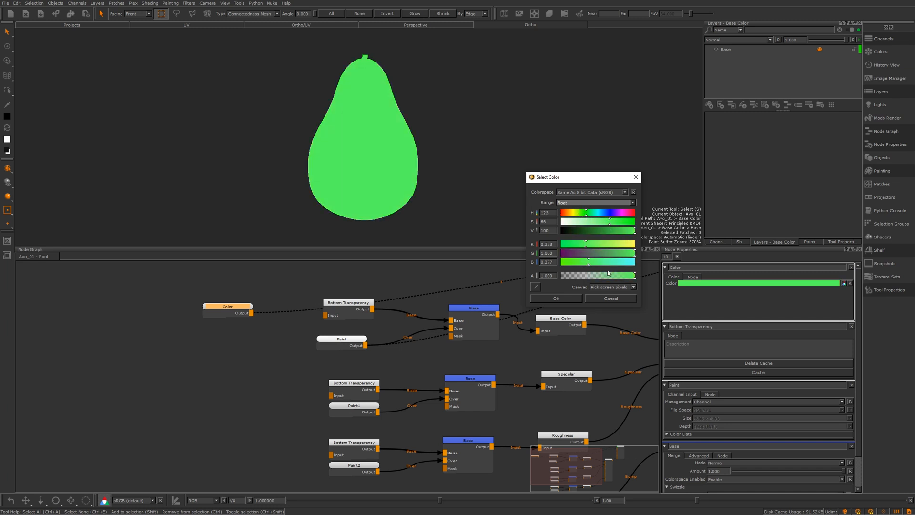
left_click(570, 300)
left_click_drag(229, 309, 251, 314)
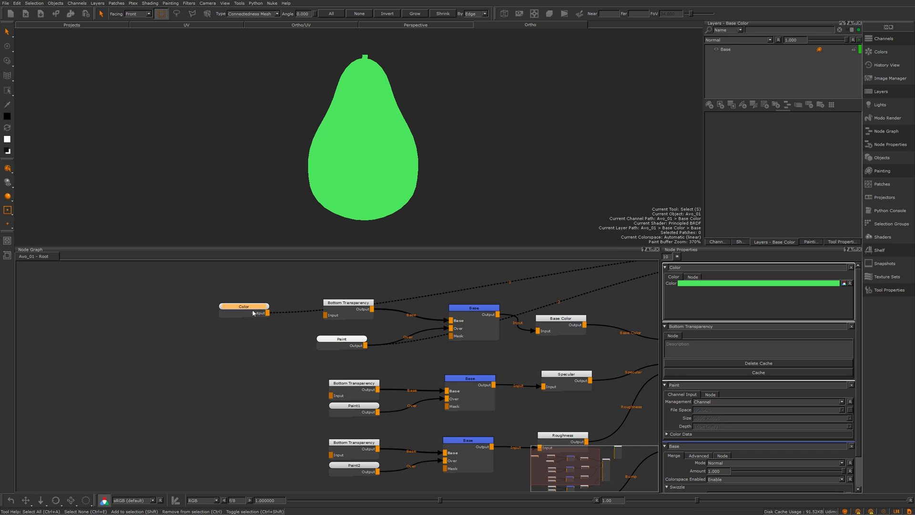
Move the four channel nodes, the Principled BRDF and the Viewer together away from the Base layer nodes to open up space
scroll(451, 302, "down", 5)
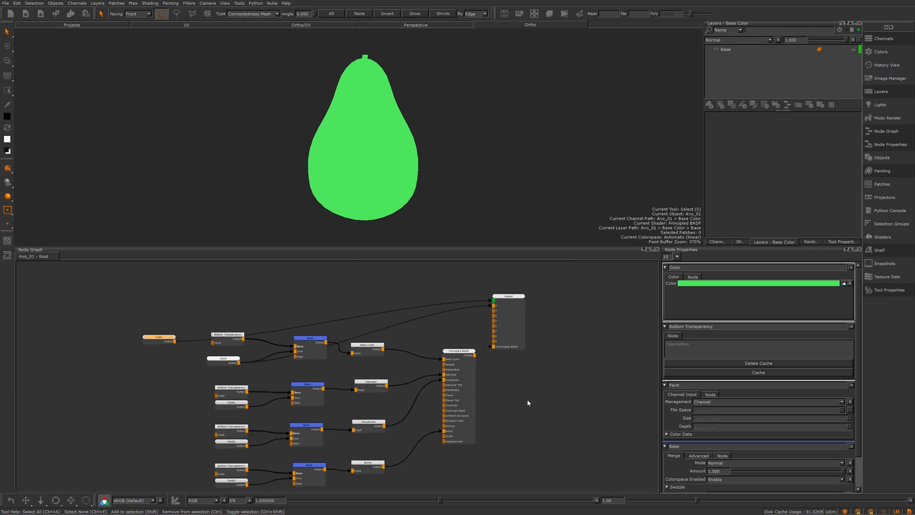
scroll(527, 402, "down", 3)
scroll(534, 446, "up", 1)
left_click_drag(558, 460, 332, 265)
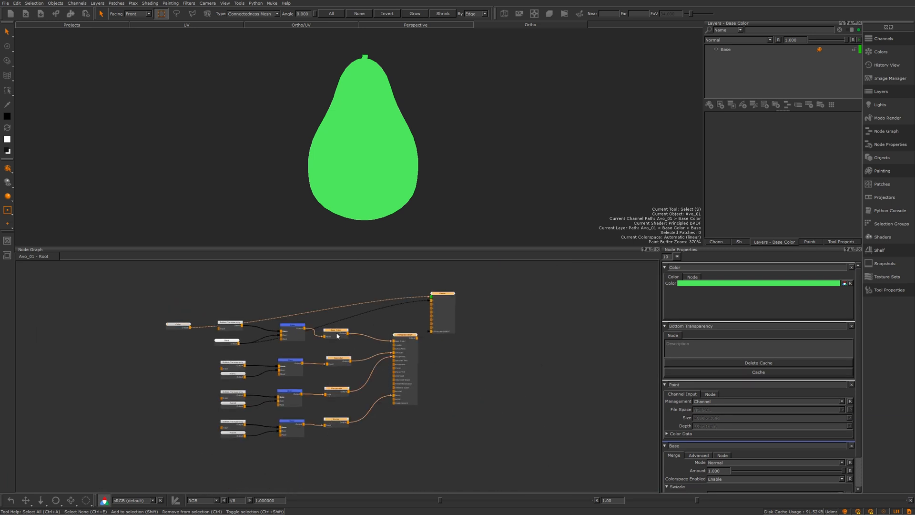
left_click_drag(337, 336, 444, 325)
left_click(494, 435)
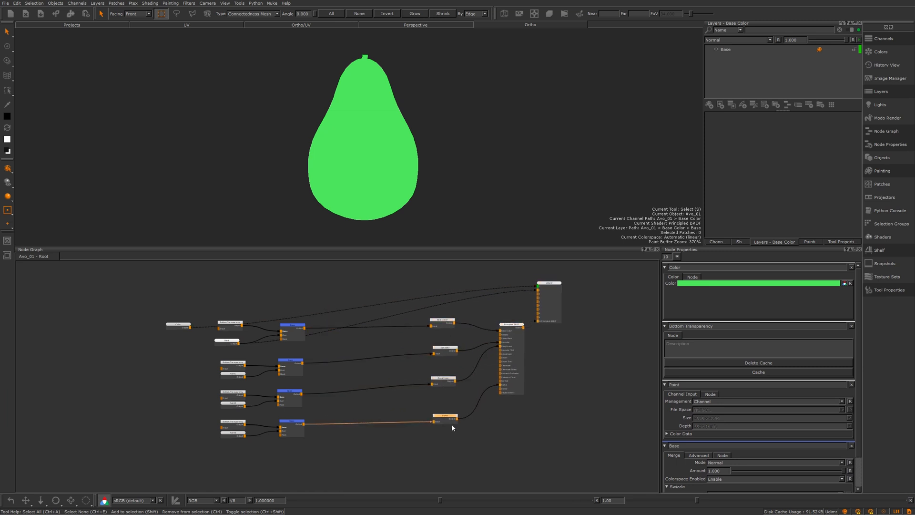
Spread the channel nodes vertically by lowering Bump, Roughness and Specular and raising Base Color
left_click_drag(449, 420, 452, 427)
left_click_drag(443, 381, 448, 392)
left_click_drag(448, 348, 452, 358)
left_click_drag(443, 321, 450, 314)
Place the Color node above the link between Base and Base Color, and lower the Base Color node slightly
scroll(326, 302, "up", 3)
middle_click_drag(326, 302, 395, 376)
left_click_drag(80, 345, 387, 296)
middle_click_drag(622, 335, 554, 328)
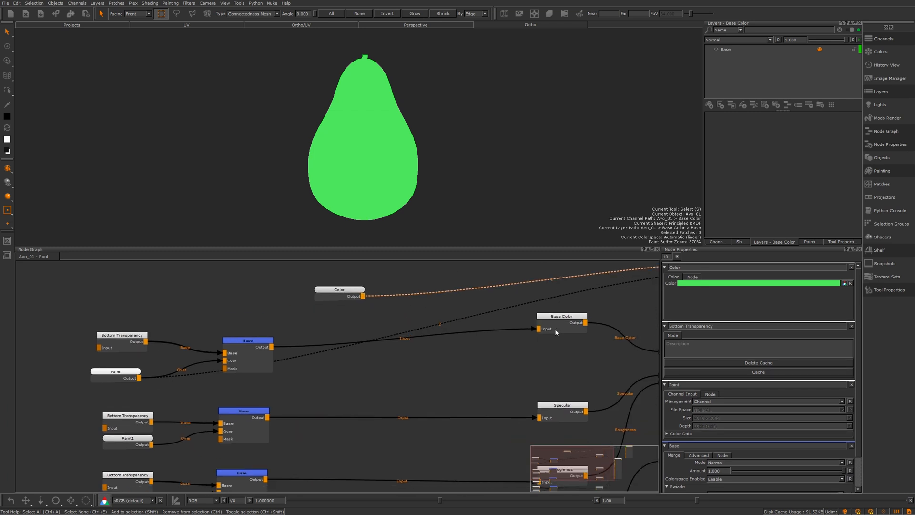
left_click_drag(555, 315, 559, 324)
middle_click_drag(354, 298, 369, 297)
left_click_drag(361, 298, 341, 308)
Create a Merge node and place it just below the link between the Base and Base Color nodes
scroll(338, 325, "up", 4)
middle_click_drag(344, 368, 385, 406)
scroll(348, 390, "down", 2)
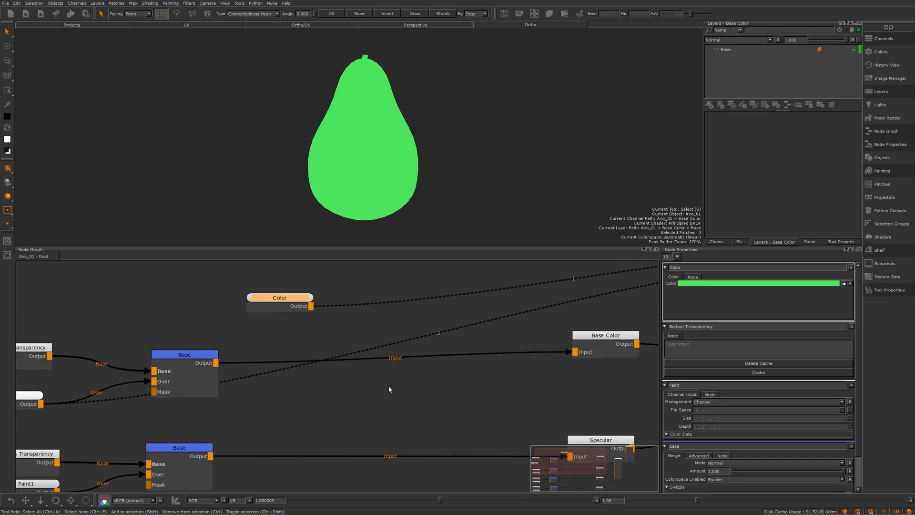
left_click(389, 389)
key("Tab")
type("Merge")
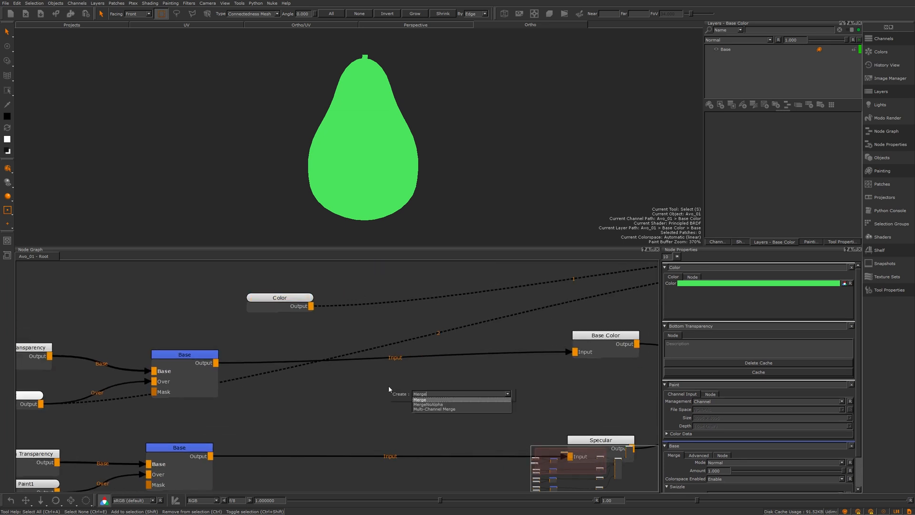
key("Return")
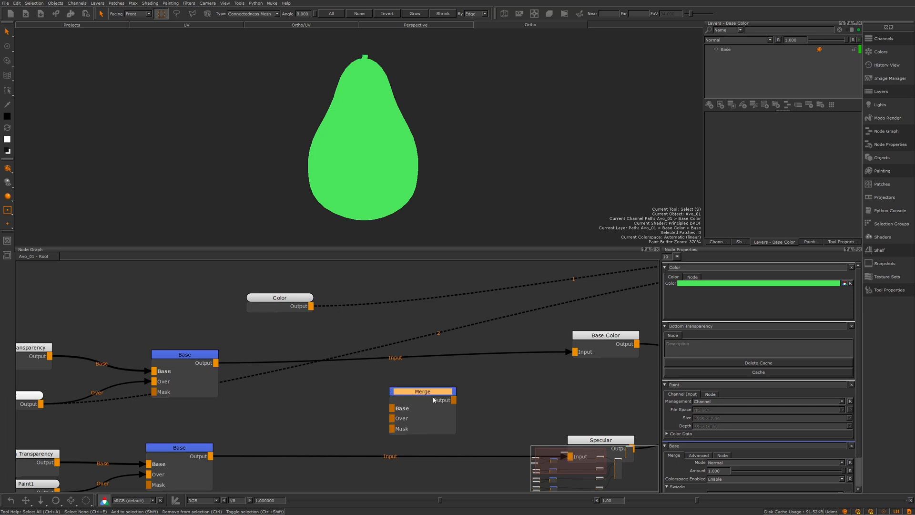
left_click_drag(434, 399, 358, 384)
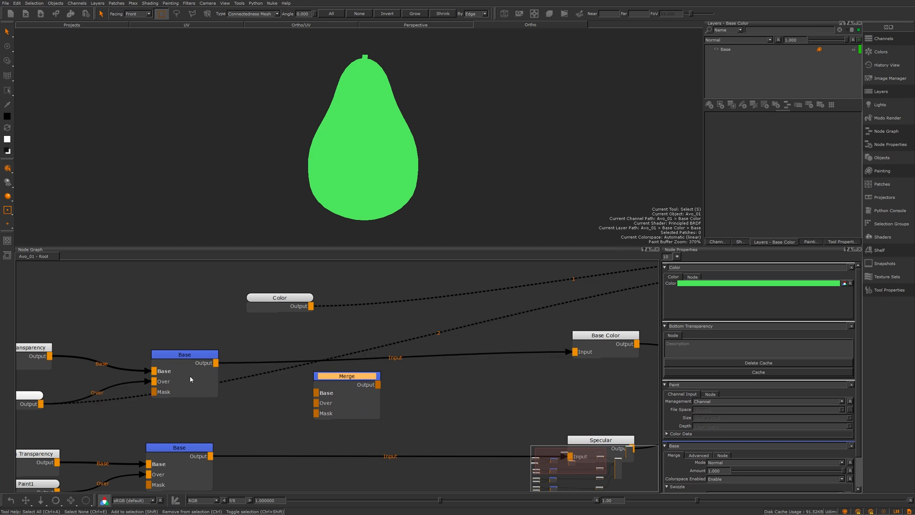
Add a second Merge node in the empty space between the first Merge and the Base Color channel node
middle_click_drag(469, 393, 428, 402)
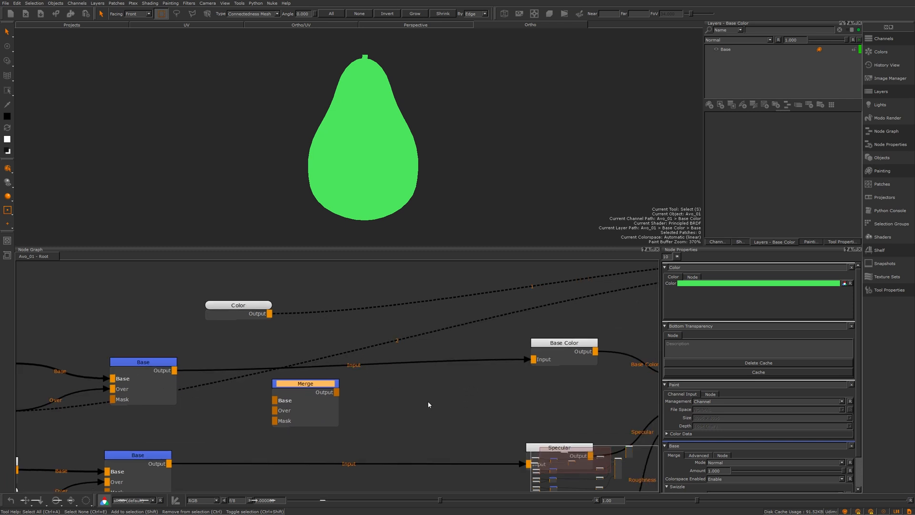
left_click(429, 402)
key("m")
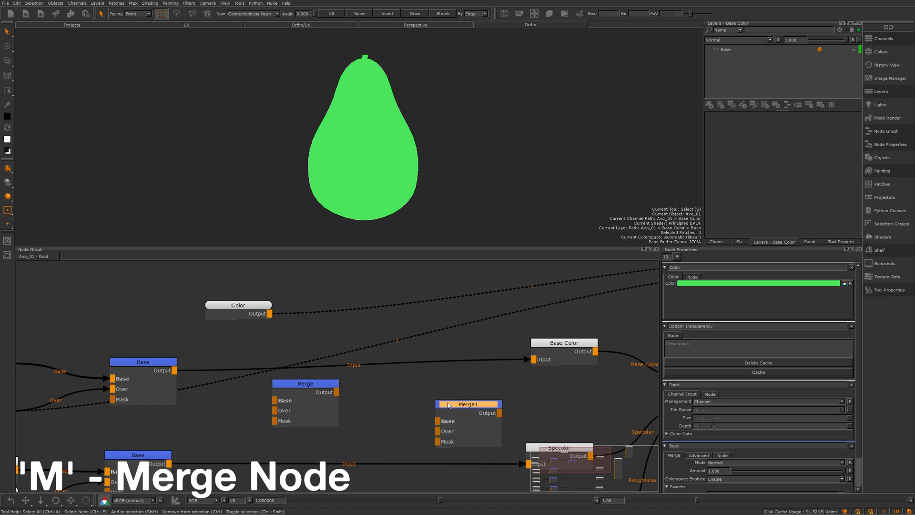
Delete the second Merge node and move the remaining Merge node further along, just below the link between Base and Base Color
left_click_drag(461, 406, 419, 389)
key("Delete")
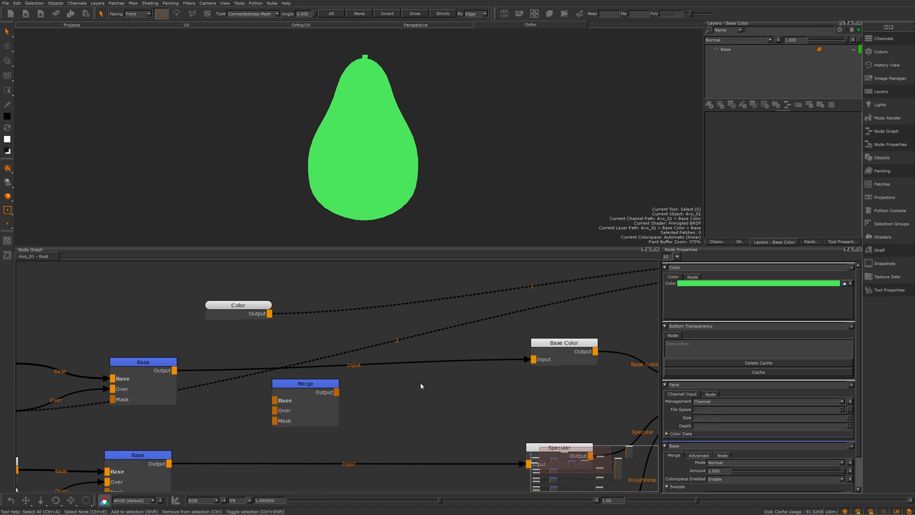
middle_click_drag(342, 402, 422, 405)
left_click_drag(395, 399, 433, 399)
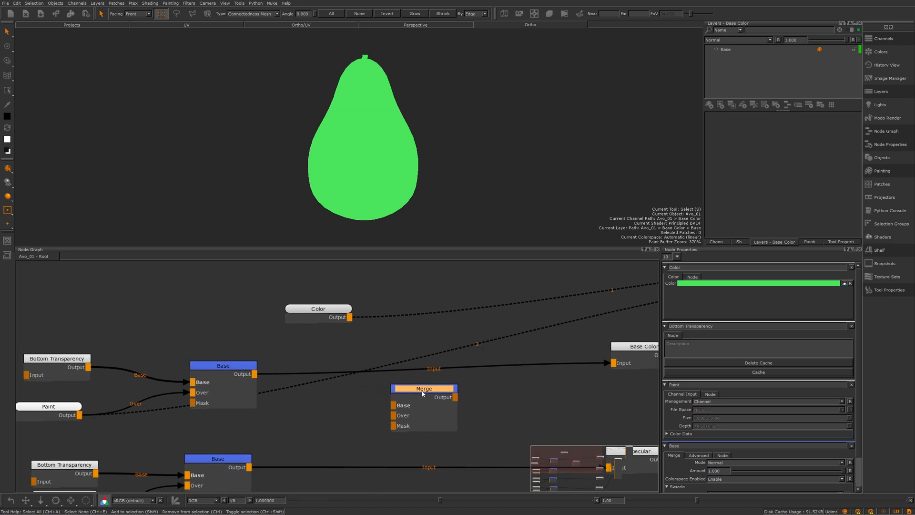
scroll(337, 376, "up", 3)
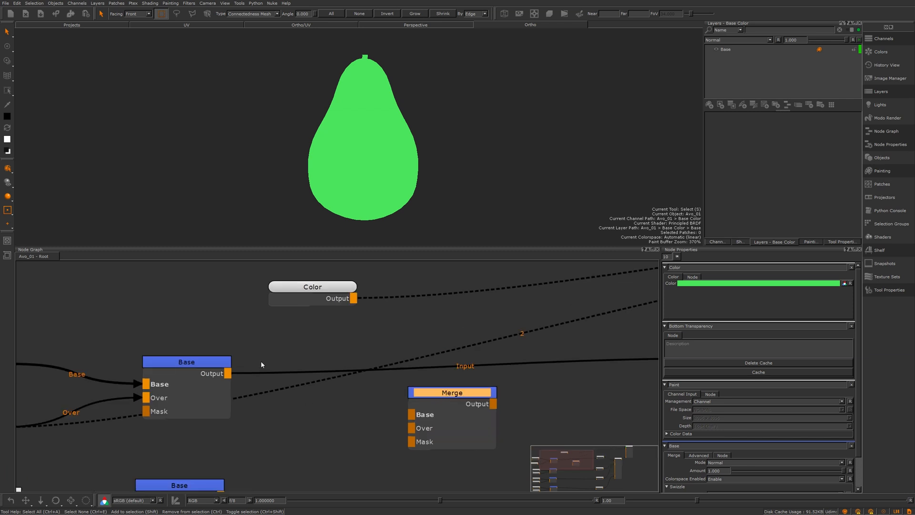
middle_click_drag(262, 344, 258, 325)
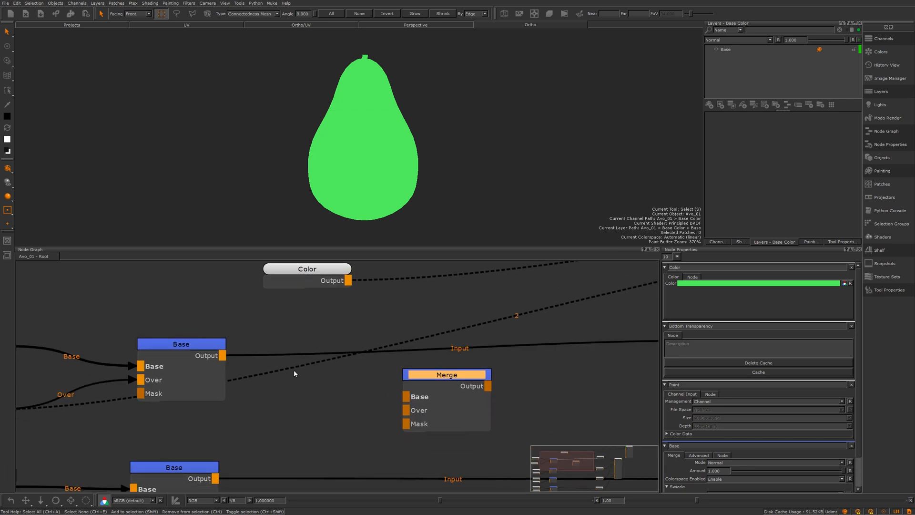
left_click_drag(416, 397, 439, 389)
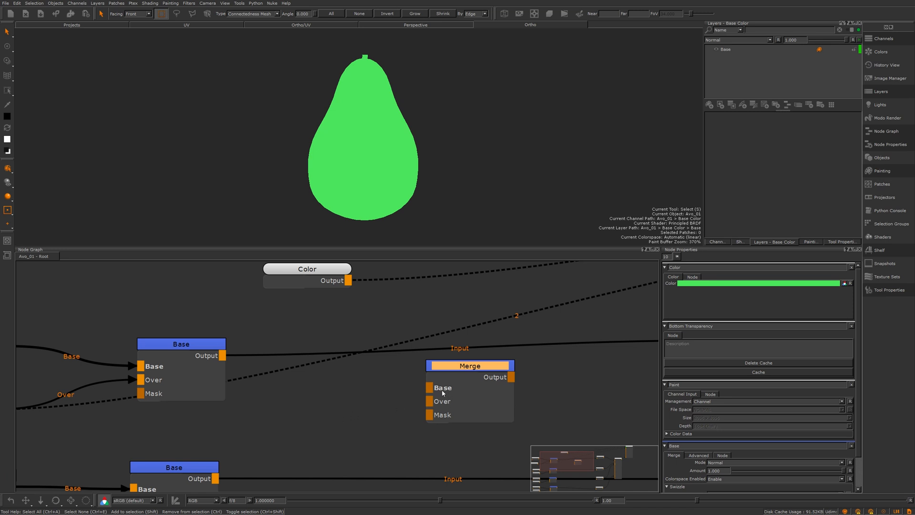
middle_click_drag(443, 392, 398, 402)
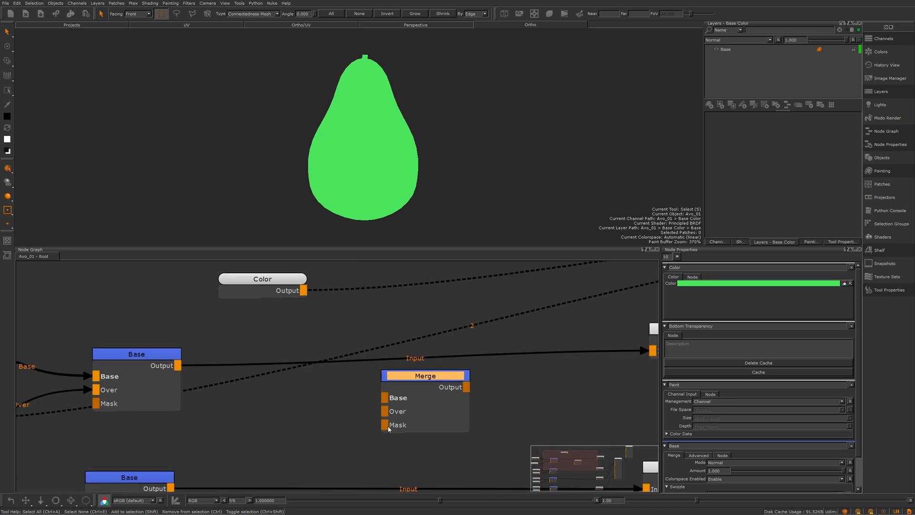
mouse_move(374, 431)
middle_mouse_down()
mouse_move(421, 442)
mouse_move(388, 431)
middle_mouse_up()
scroll(478, 421, "down", 2)
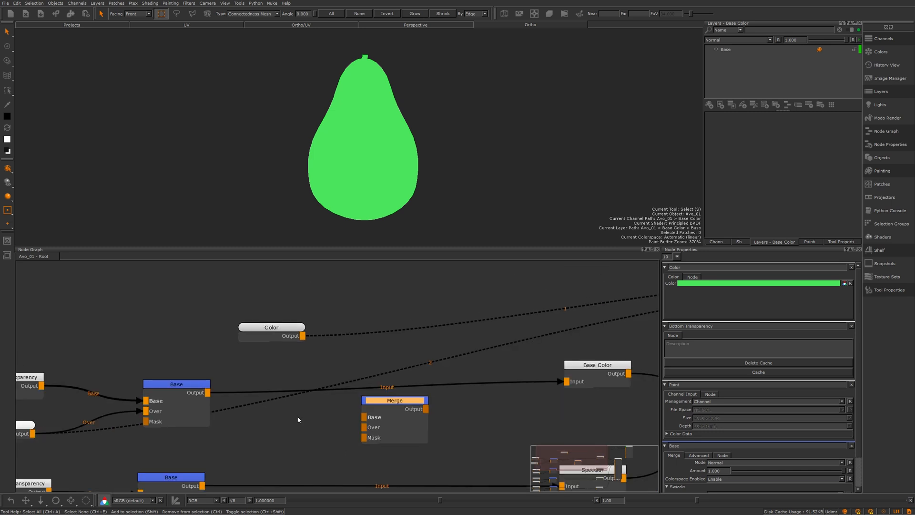
Show the upper Base node's output through viewer input 1 and check it on the avocado
left_click(184, 392)
key("1")
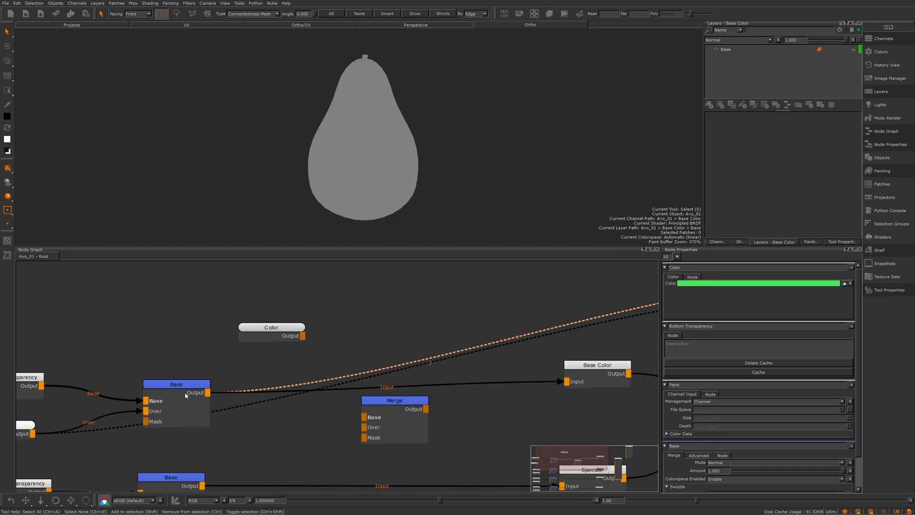
left_click_drag(394, 160, 414, 168, "alt")
Insert the Merge node into the link between the Base and Base Color nodes and view its output
left_click(390, 404)
left_click_drag(391, 404, 418, 390)
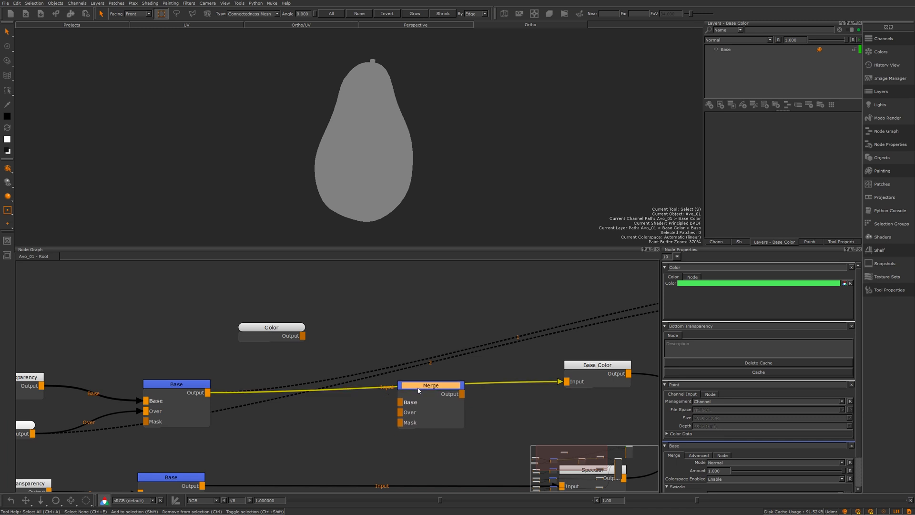
left_click_drag(418, 390, 421, 384)
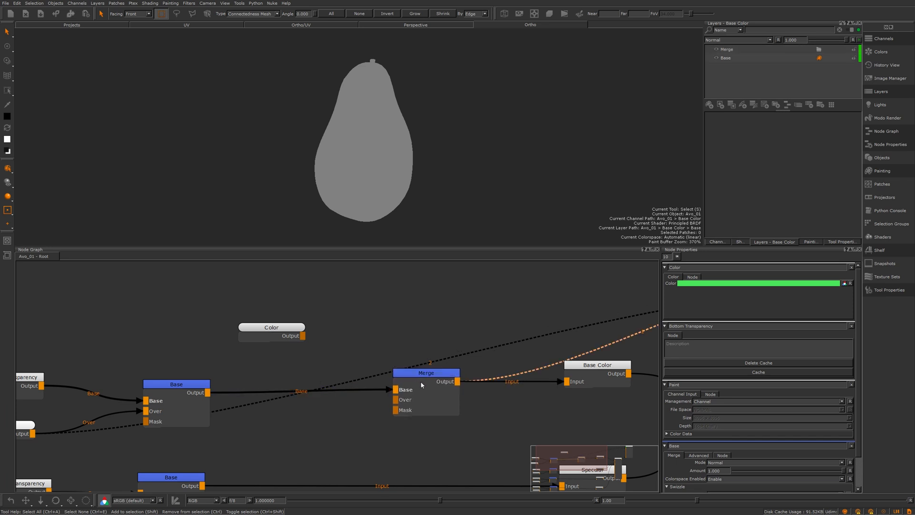
Connect the Color node's output to the Merge node's Over input, with the Color node placed below the Base link
left_click_drag(293, 338, 395, 400)
left_click_drag(373, 150, 417, 164, "alt")
left_click_drag(425, 389, 380, 392)
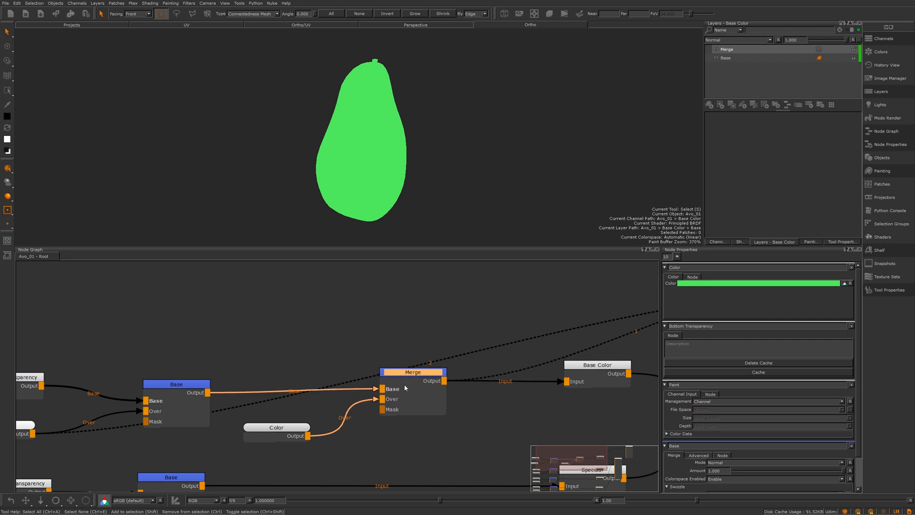
Open the Merge node's properties, set its blend mode to Multiply and inspect the avocado
double_click(404, 384)
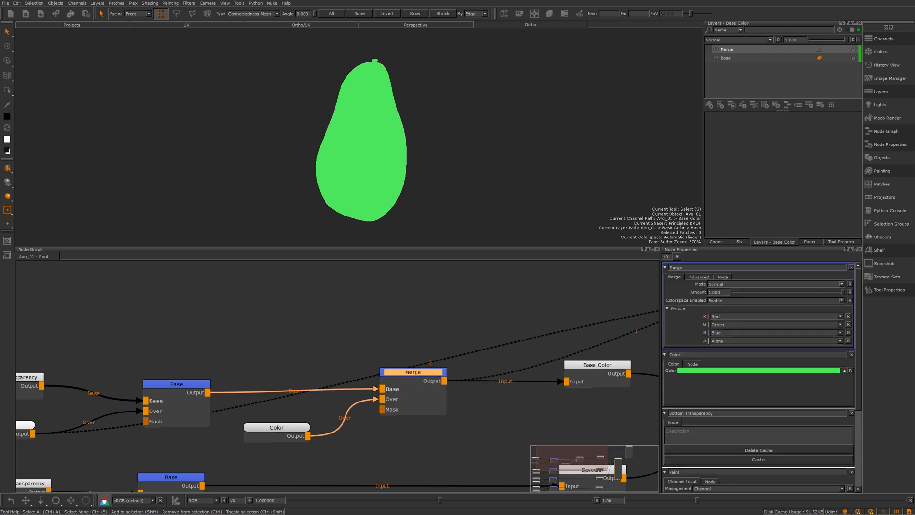
left_click(721, 283)
mouse_move(839, 308)
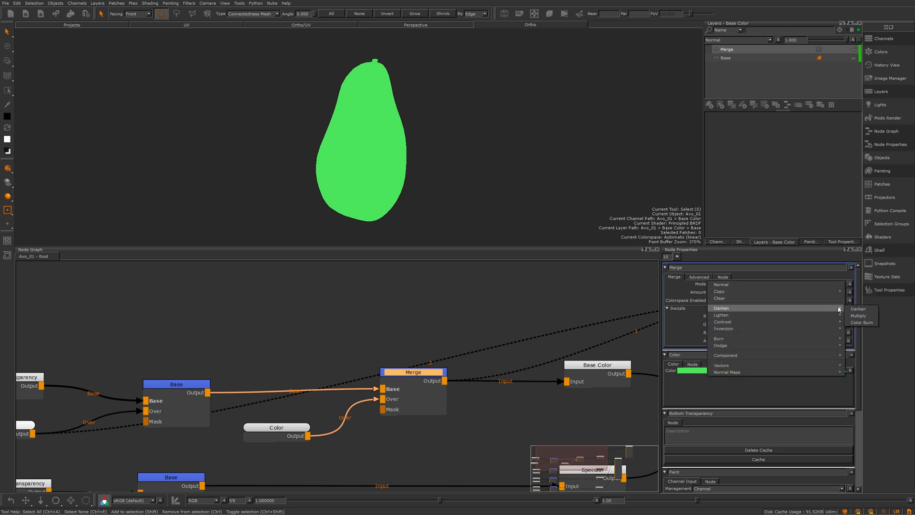
left_click(864, 315)
left_click_drag(365, 134, 453, 172, "alt")
Try the Add blend mode on the Merge node, inspect the avocado, and restore the mode to Normal
left_click(709, 283)
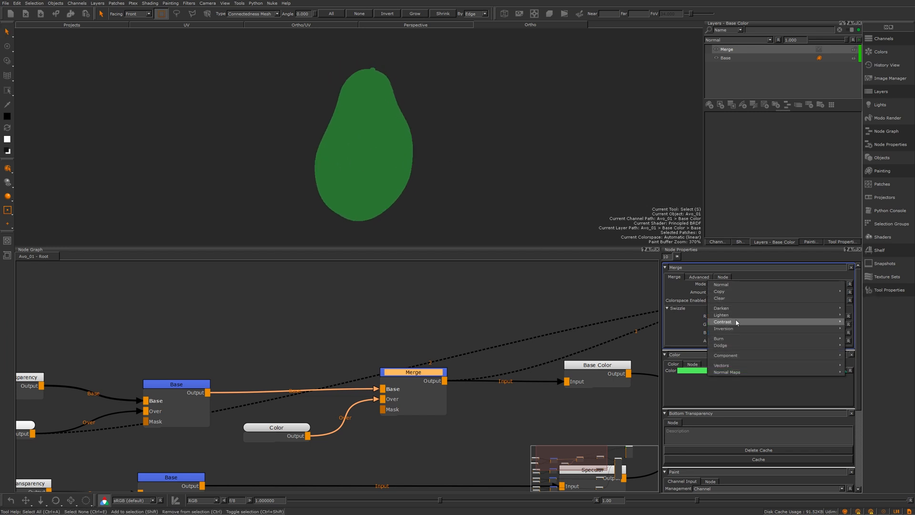
mouse_move(841, 320)
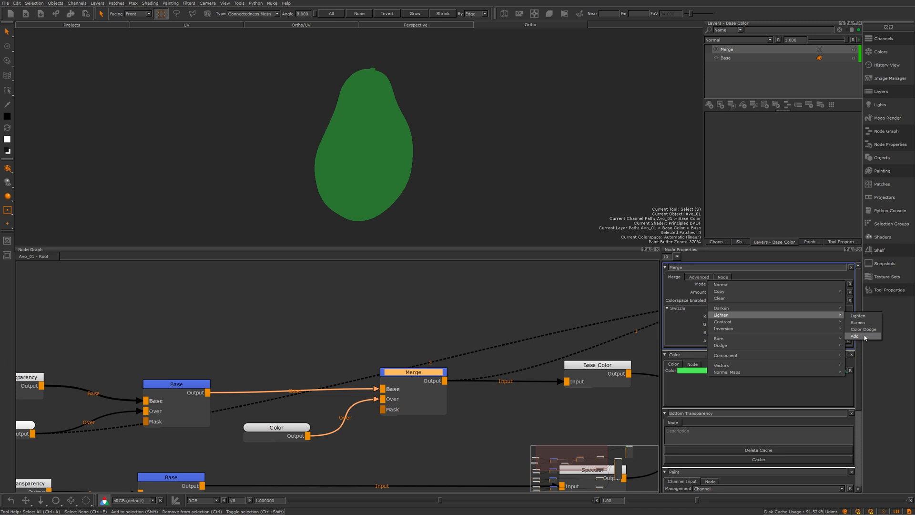
left_click(858, 335)
left_click_drag(394, 171, 237, 139, "alt")
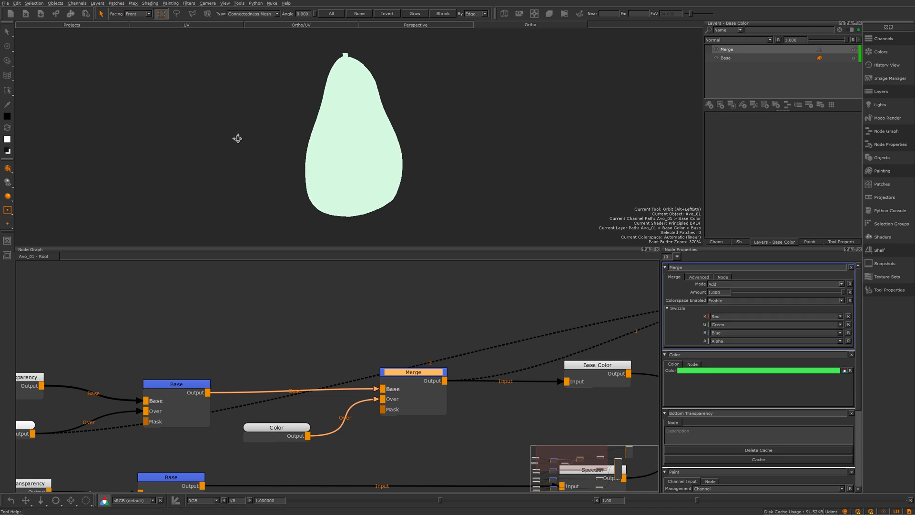
left_click(719, 284)
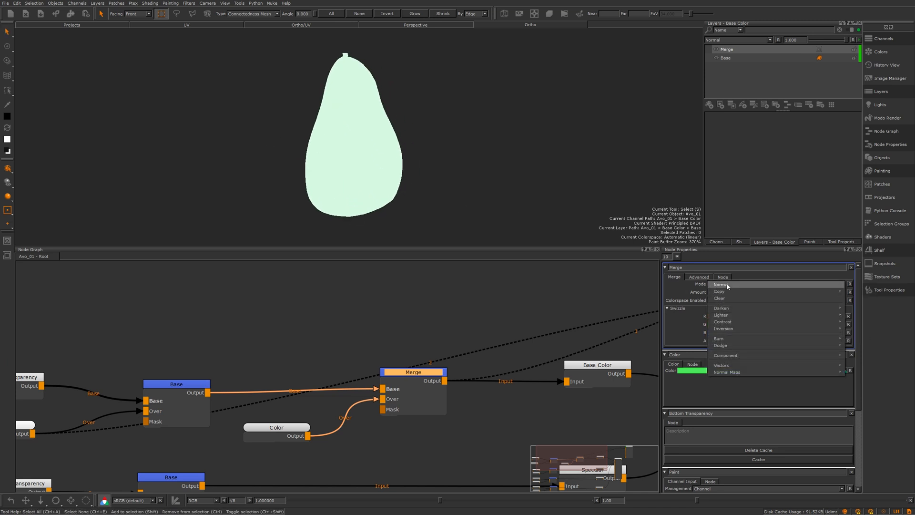
left_click(727, 284)
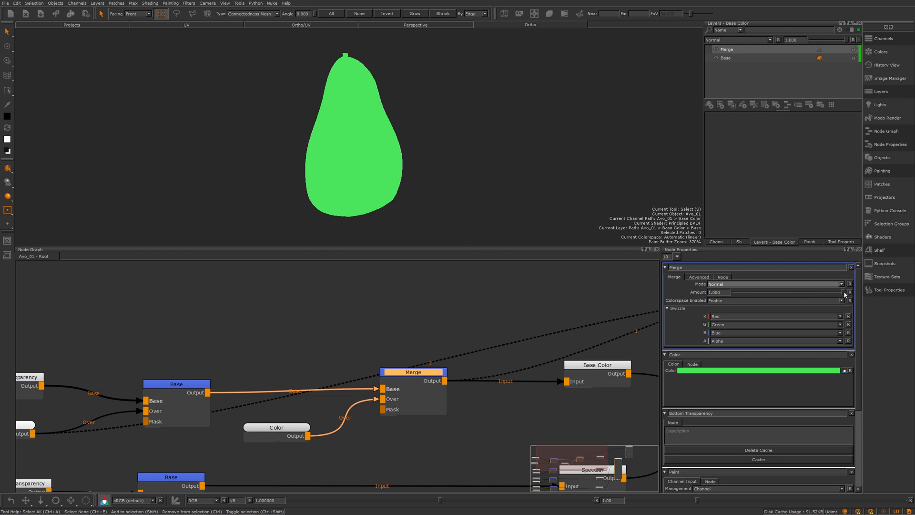
Try an Amount of 0.5 on the Merge node and return it to 1.0
left_click_drag(845, 294, 803, 300)
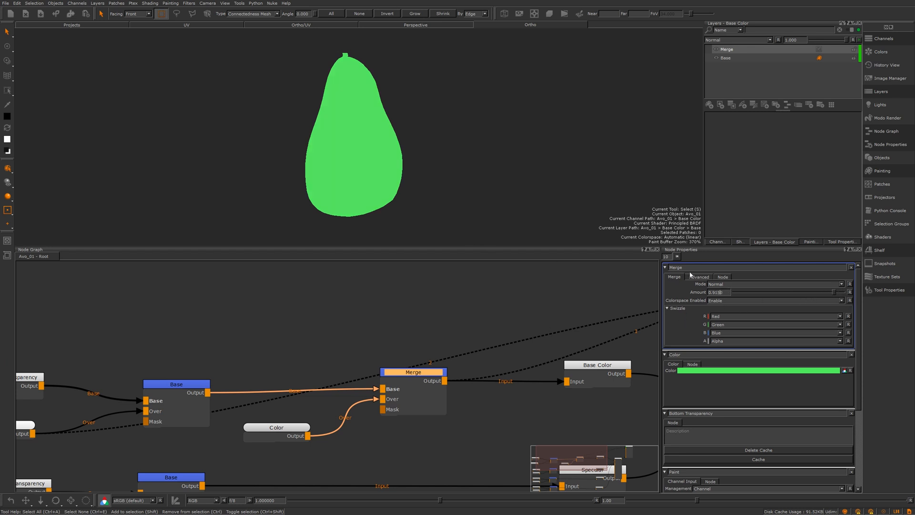
left_click_drag(725, 292, 690, 275)
type(".5")
key("Return")
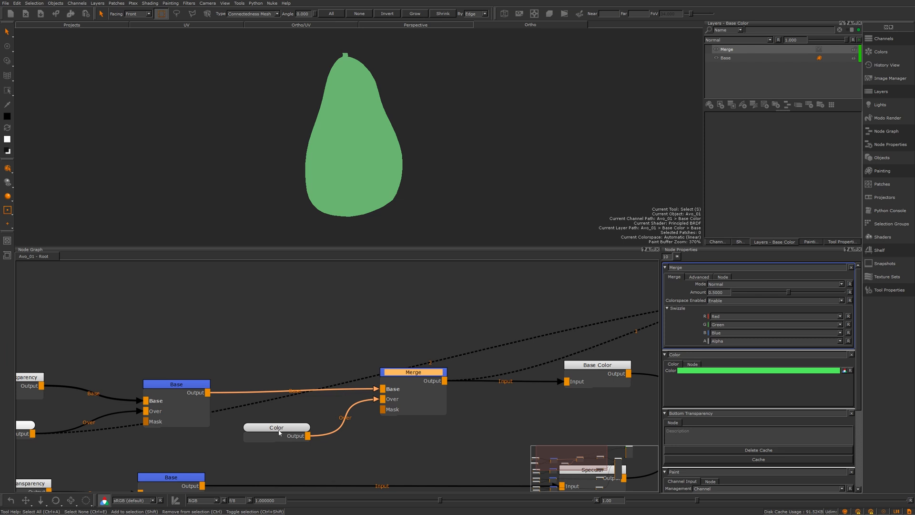
middle_click_drag(410, 395, 430, 396)
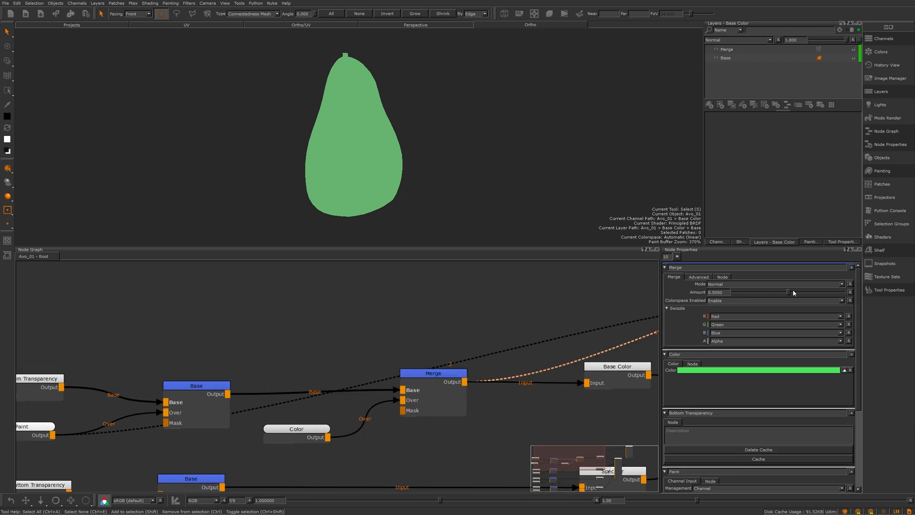
left_click_drag(793, 292, 865, 293)
Examine the whole node graph, the Merge chain feeding Base Color, and the avocado from several angles
middle_click_drag(380, 351, 345, 314)
scroll(457, 336, "down", 4)
scroll(333, 318, "down", 4)
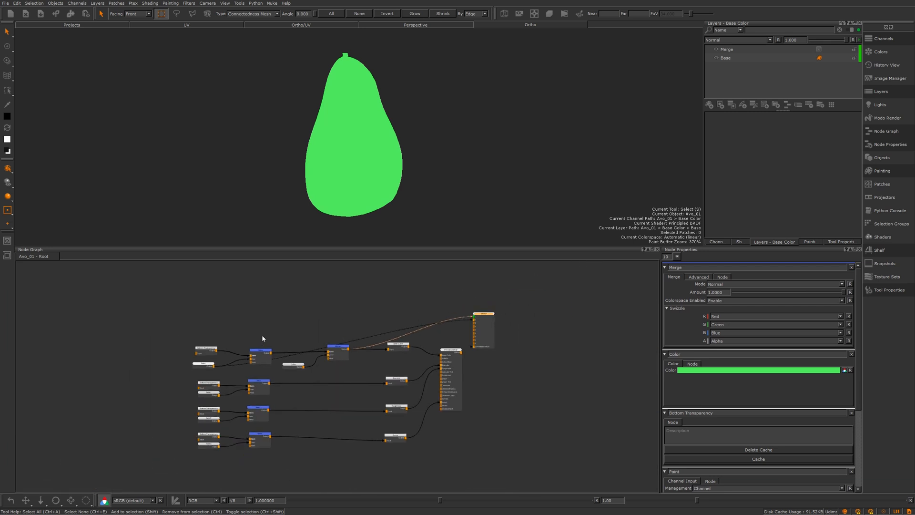
scroll(261, 334, "up", 4)
scroll(260, 328, "up", 2)
middle_click_drag(259, 328, 307, 343)
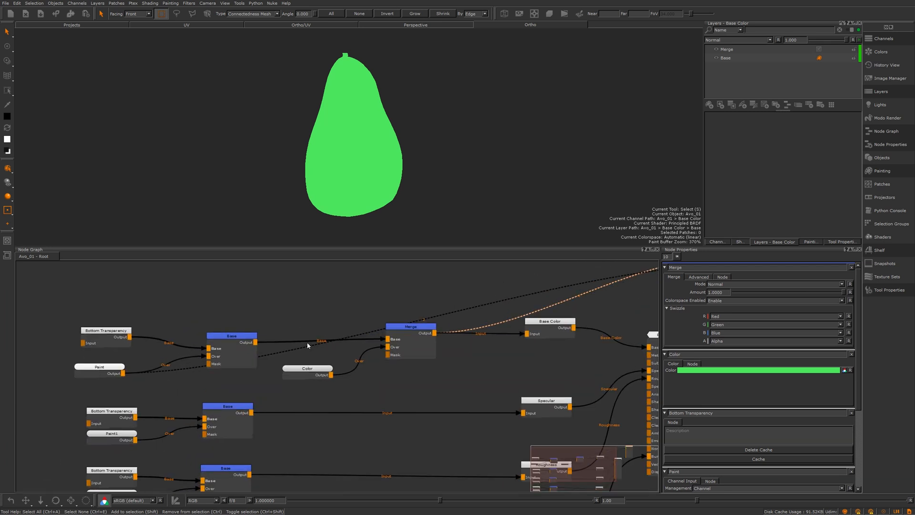
scroll(296, 231, "down", 3)
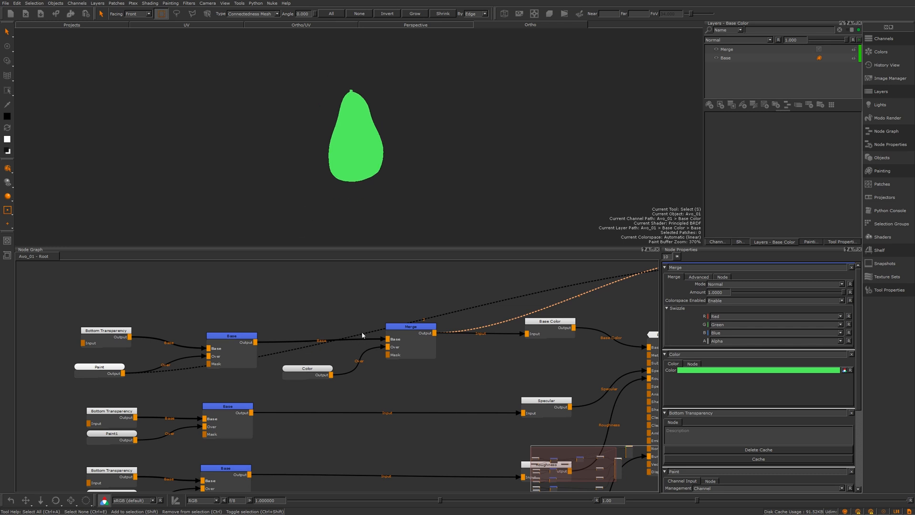
scroll(410, 349, "down", 5)
middle_click_drag(410, 349, 327, 337)
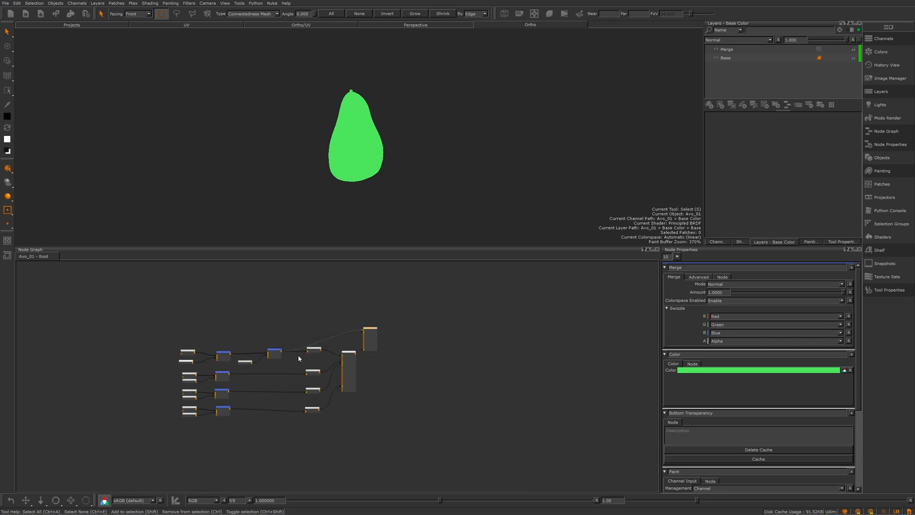
scroll(359, 361, "up", 4)
middle_click_drag(358, 350, 414, 493)
scroll(385, 428, "up", 4)
middle_click_drag(428, 371, 383, 326)
mouse_move(443, 363)
left_mouse_down()
mouse_move(404, 360)
mouse_move(439, 366)
left_mouse_up()
left_click_drag(363, 212, 372, 205, "alt")
right_click_drag(372, 206, 449, 168, "alt")
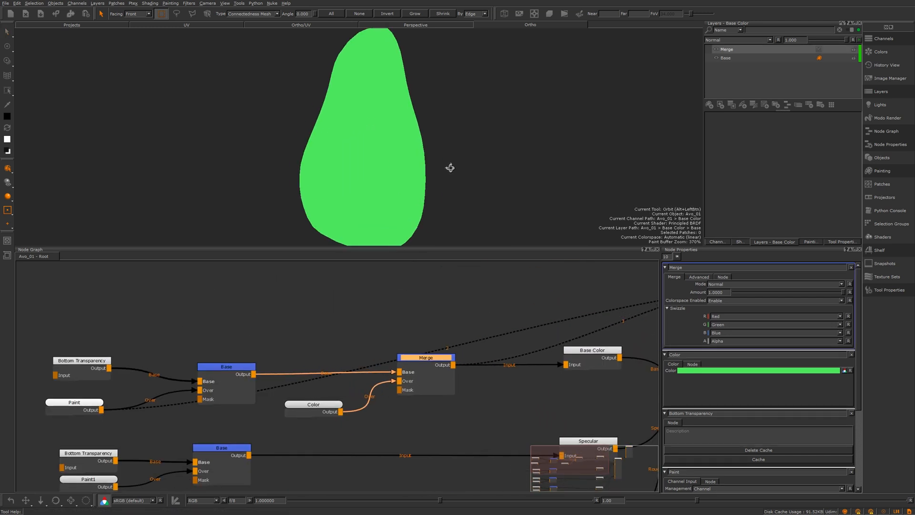
left_click_drag(449, 167, 469, 167, "alt")
Show the Principled BRDF node's output through viewer input 1 and inspect the shaded avocado from several angles
middle_click_drag(412, 386, 228, 386)
scroll(228, 387, "down", 1)
left_click(504, 366)
key("1")
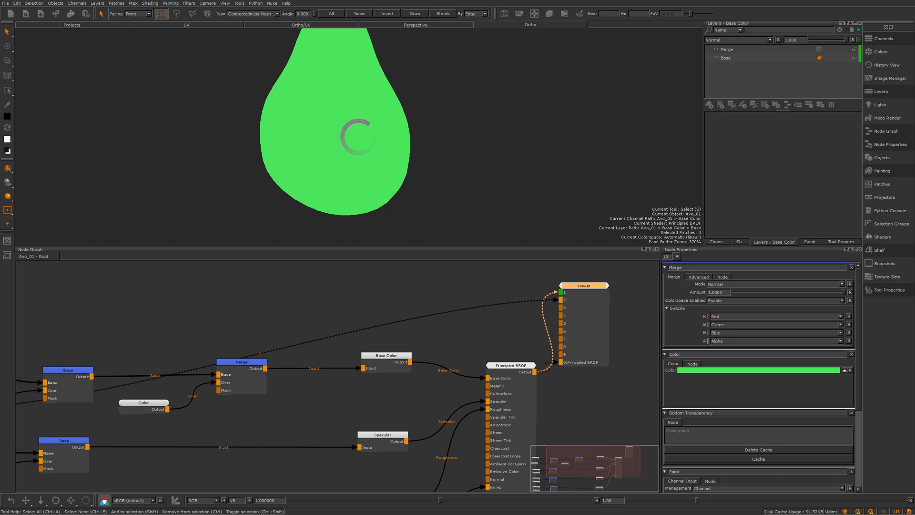
left_click_drag(357, 123, 461, 350, "alt")
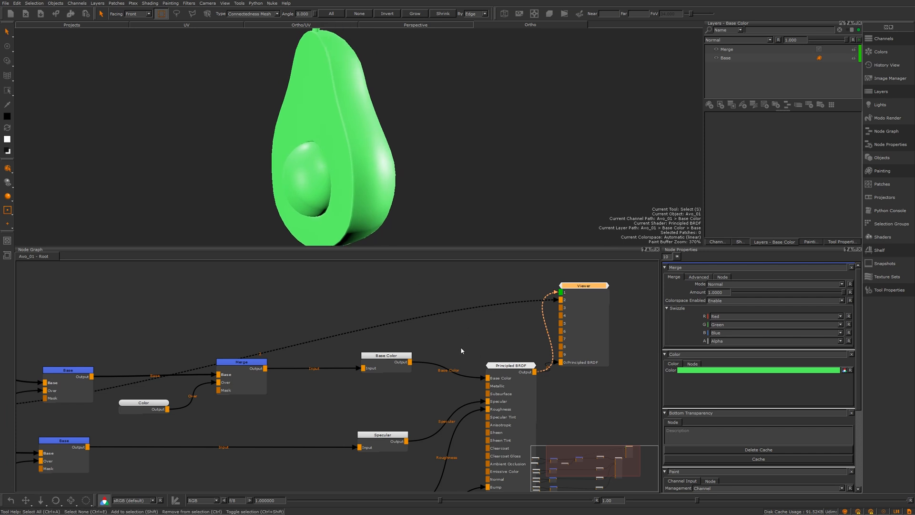
middle_click_drag(377, 346, 465, 322)
left_click_drag(314, 165, 443, 158, "alt")
left_click_drag(343, 110, 394, 114, "alt")
left_click_drag(321, 158, 338, 177, "alt")
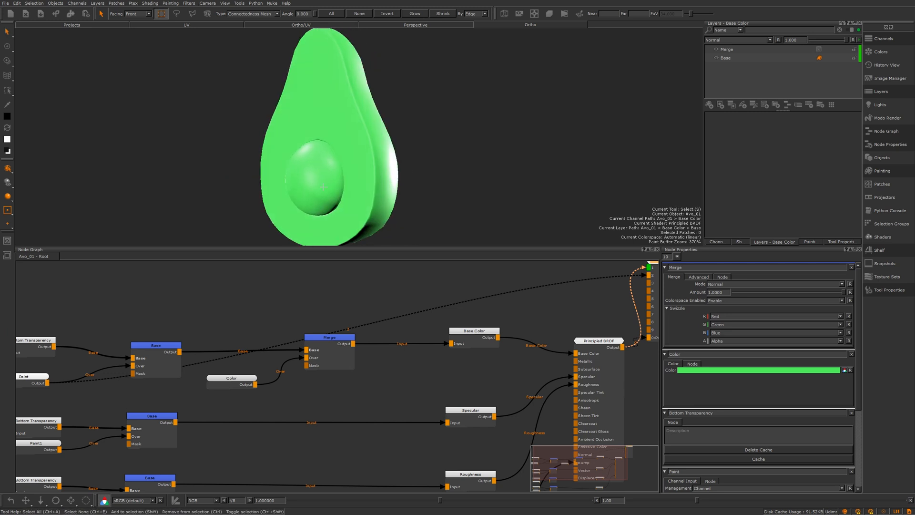
Move the Color node above the link between Base and Merge, shift the Merge node closer to Base Color, and clear the selection
middle_click_drag(326, 300, 377, 281)
scroll(404, 360, "up", 4)
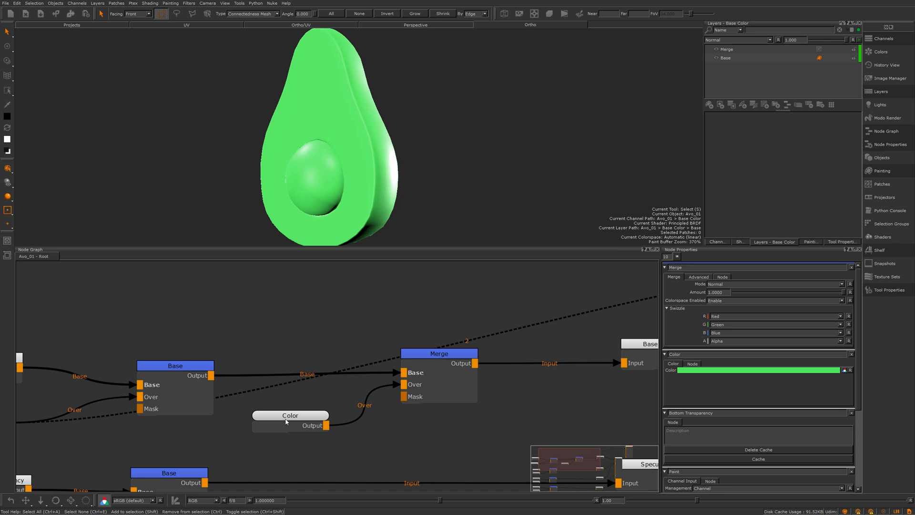
left_click_drag(286, 421, 275, 314)
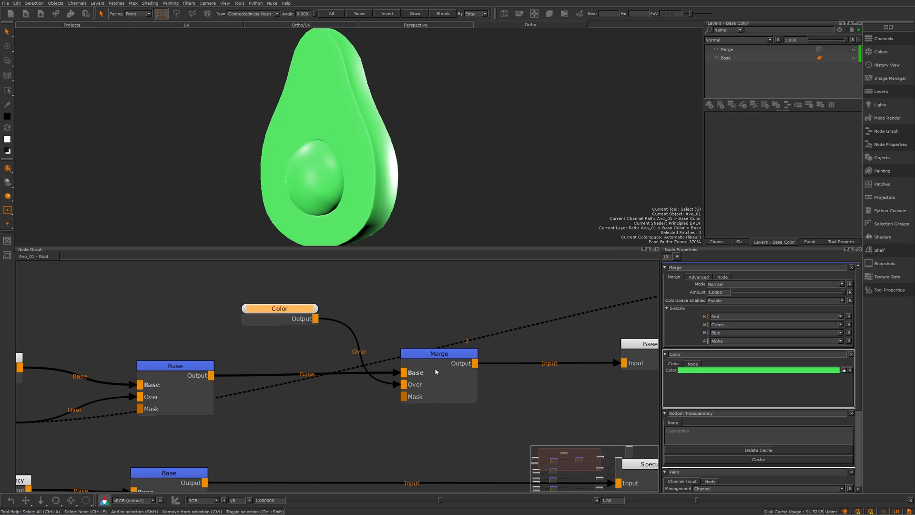
left_click_drag(432, 354, 491, 351)
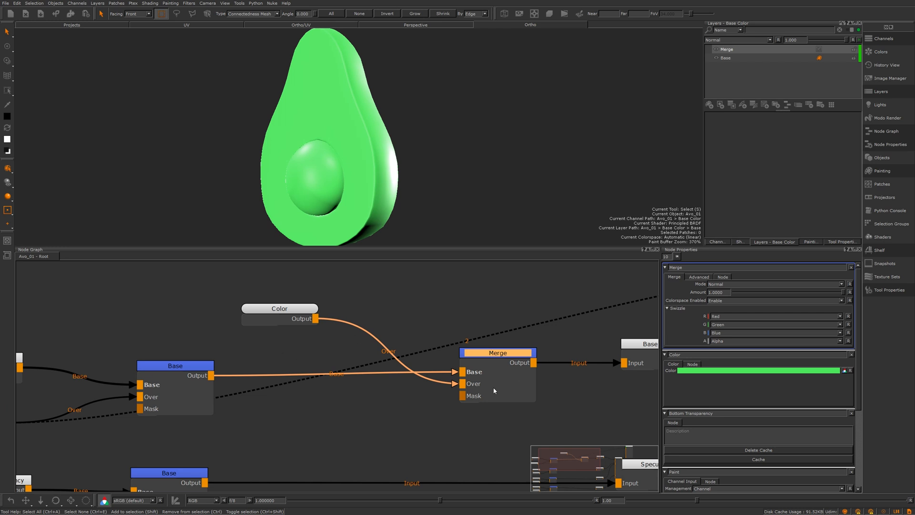
mouse_move(285, 422)
middle_mouse_down()
mouse_move(329, 402)
mouse_move(420, 406)
mouse_move(402, 407)
mouse_move(428, 428)
middle_mouse_up()
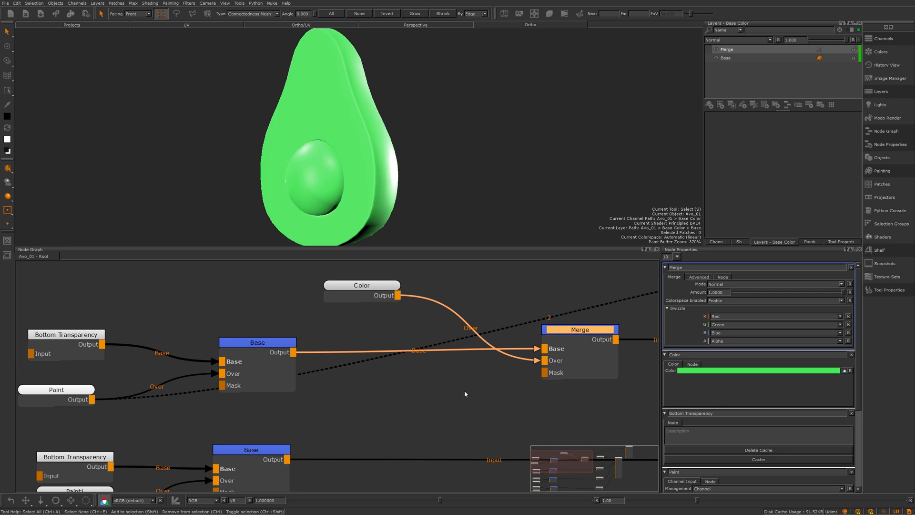
middle_click_drag(254, 375, 330, 345)
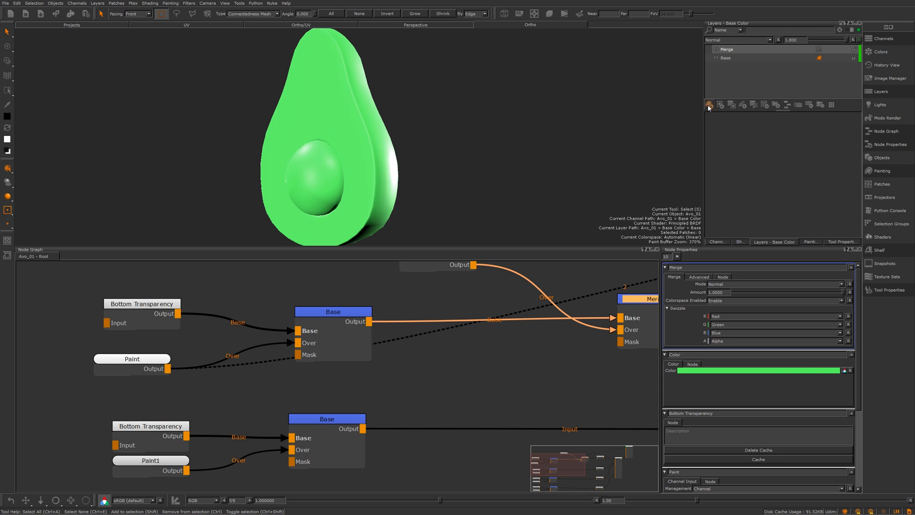
middle_click_drag(474, 361, 401, 384)
left_click(390, 373)
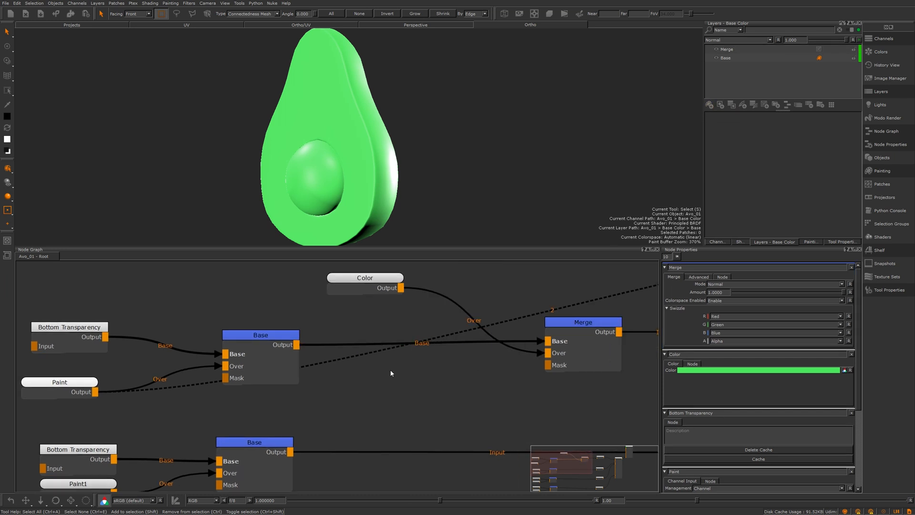
Begin adding a Paint node below the link between Base and Merge, with size 1024 x 1024 and depth 16bit (Half)
key("Tab")
type("pa")
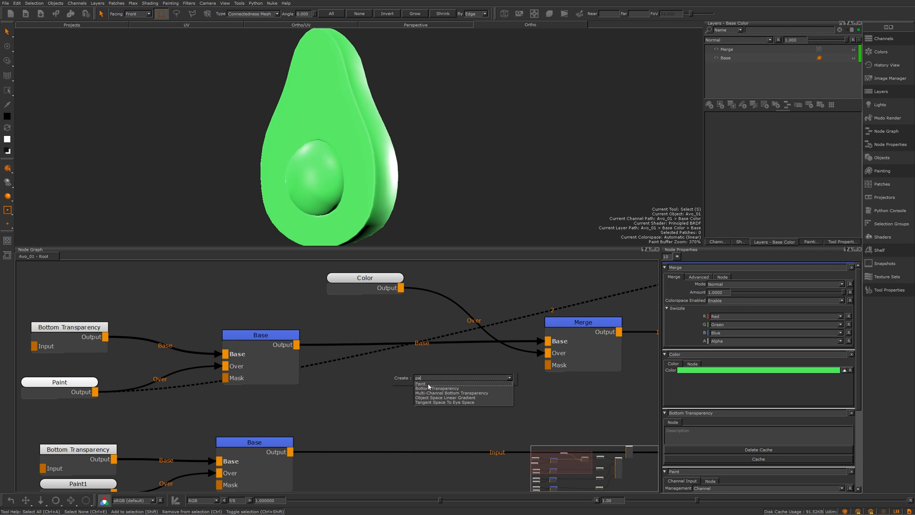
left_click(428, 384)
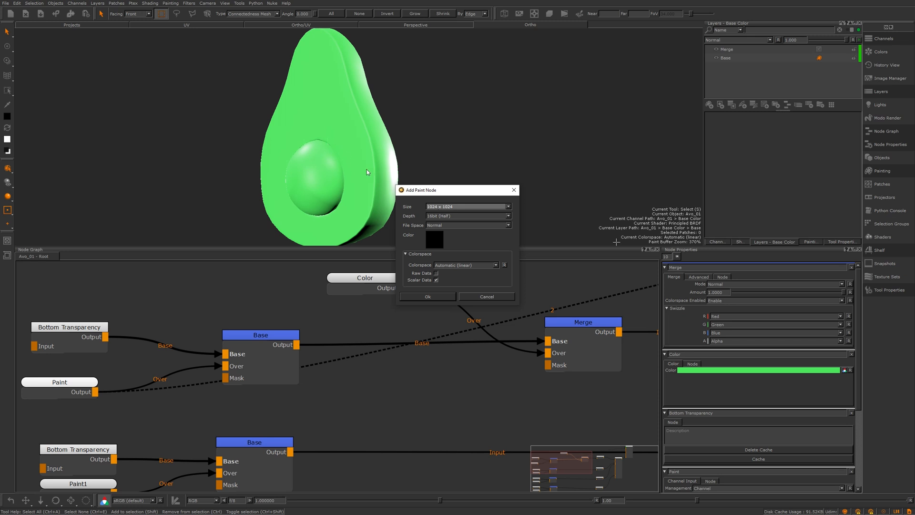
left_click(444, 207)
left_click(444, 208)
Try a white fill and a lower alpha for the new Paint node, and return the fill color to opaque black
left_click(433, 238)
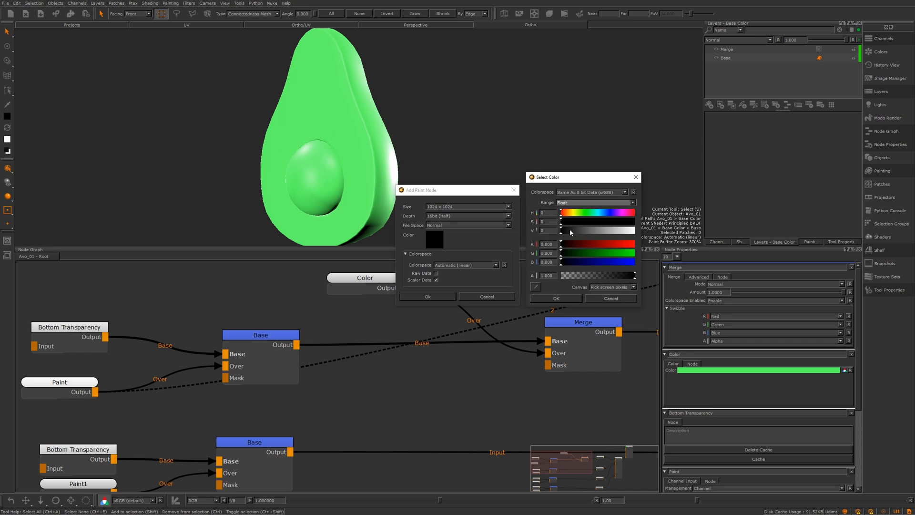
left_click_drag(570, 230, 662, 237)
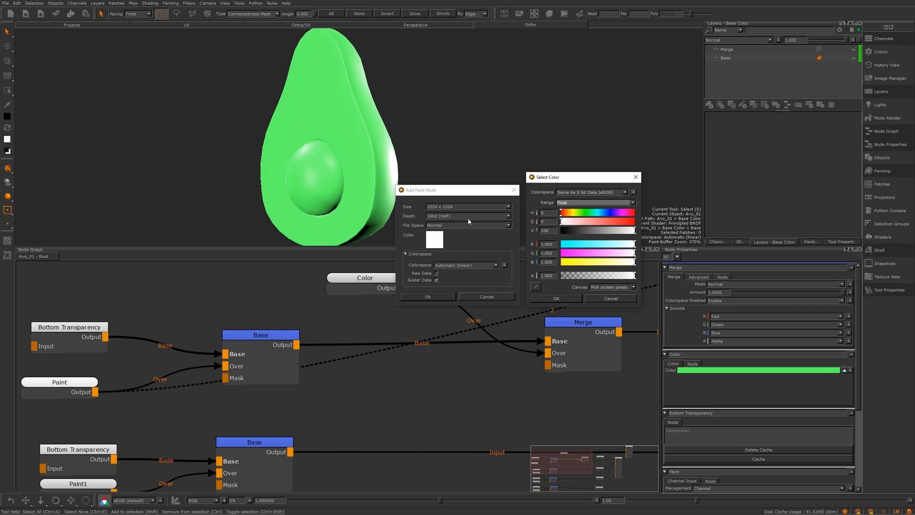
left_click_drag(606, 237, 556, 239)
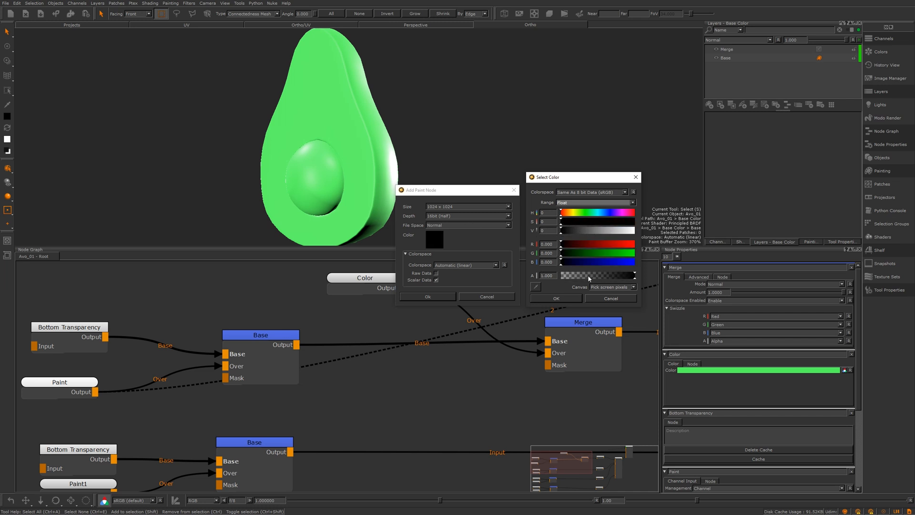
left_click_drag(589, 278, 504, 278)
left_click_drag(563, 275, 633, 315)
left_click(548, 297)
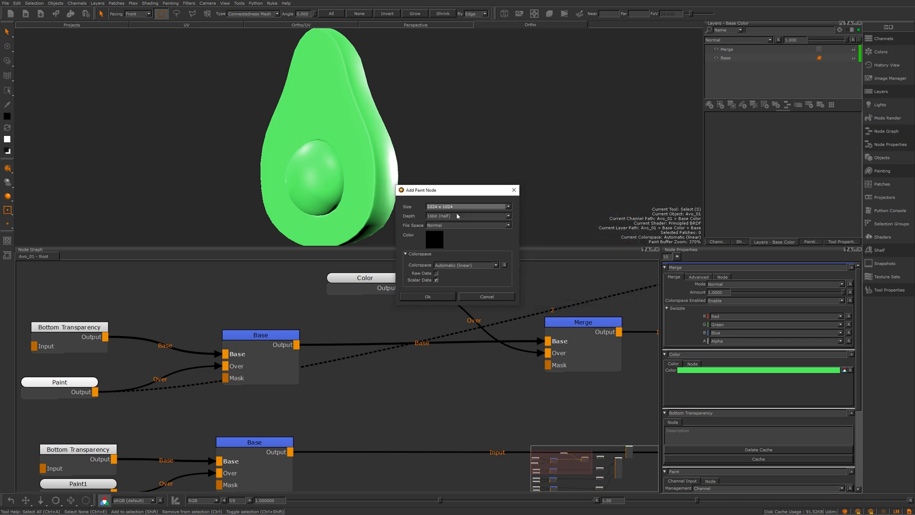
Create the black Paint node, show its output in the viewer, and inspect the avocado from another angle
left_click(420, 297)
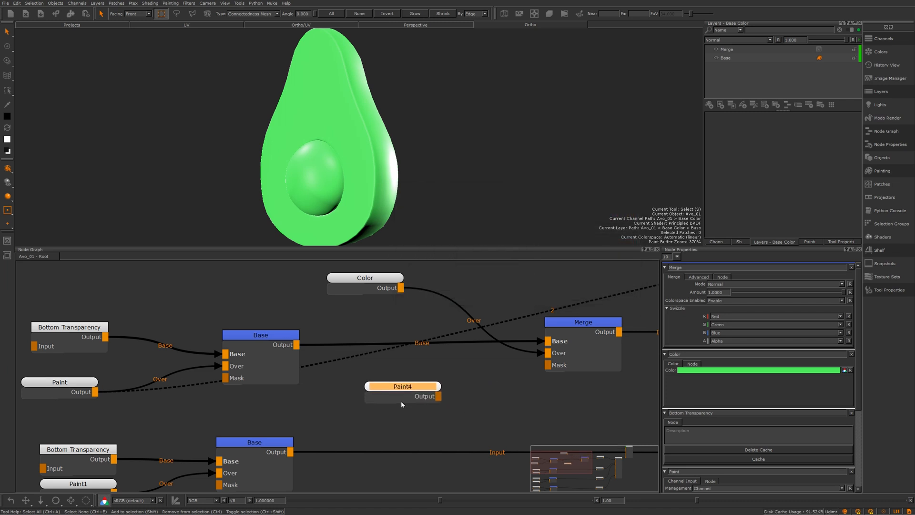
left_click(402, 403)
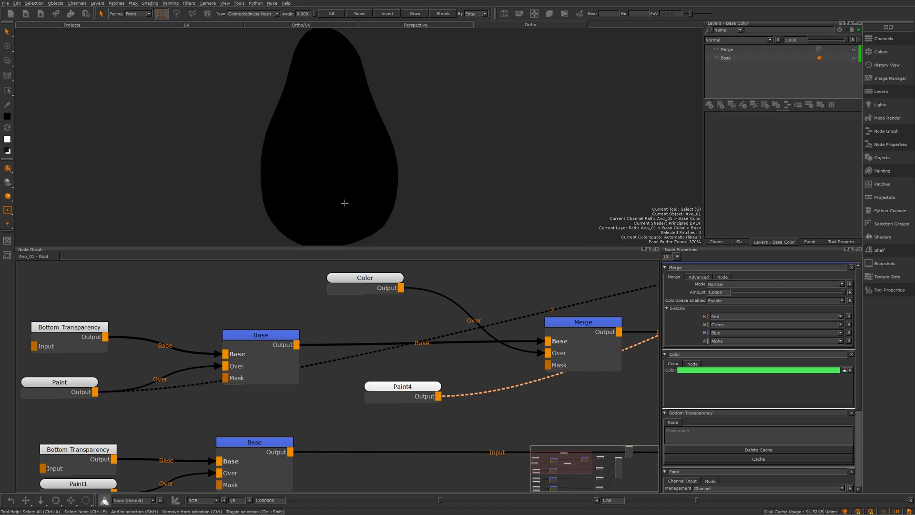
left_click_drag(347, 159, 384, 152, "alt")
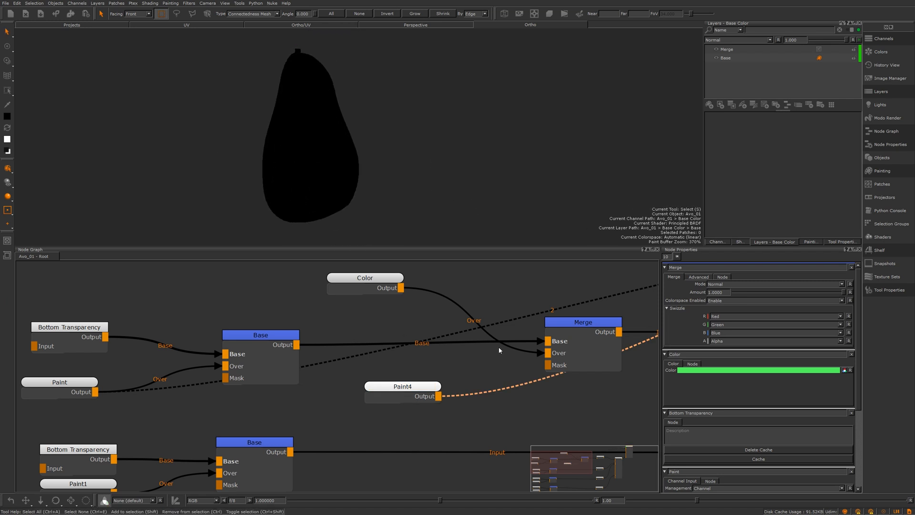
Connect Paint4's output to the Merge node's Mask input, arrange both nodes, and show the Merge result in the viewer
left_click(439, 399)
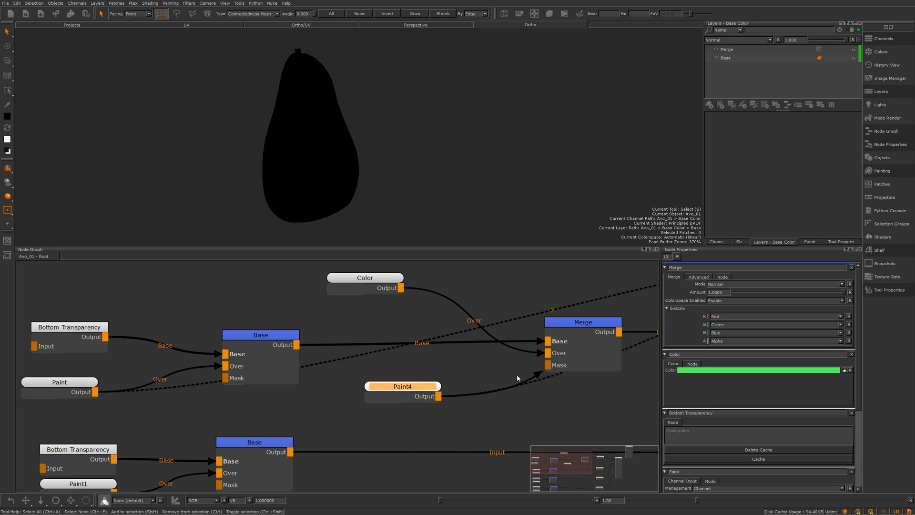
left_click_drag(438, 399, 400, 394)
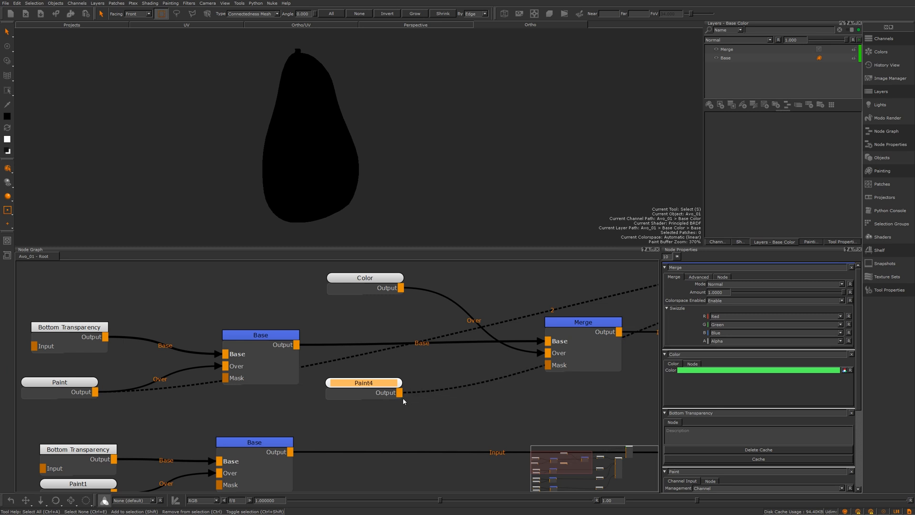
mouse_move(403, 399)
left_mouse_down()
mouse_move(476, 373)
mouse_move(558, 368)
left_mouse_up()
left_click_drag(576, 333, 576, 338)
left_click_drag(285, 146, 447, 126, "alt")
left_click_drag(362, 394, 368, 398)
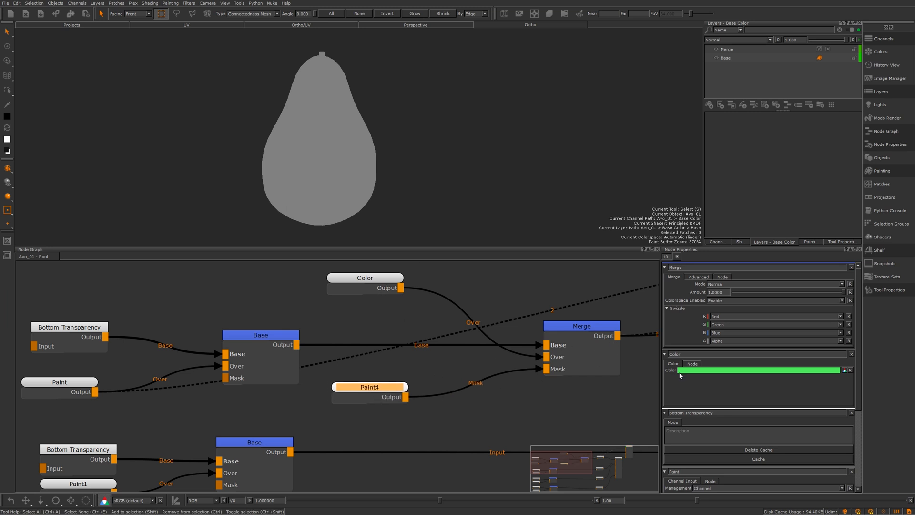
middle_click_drag(526, 341, 495, 345)
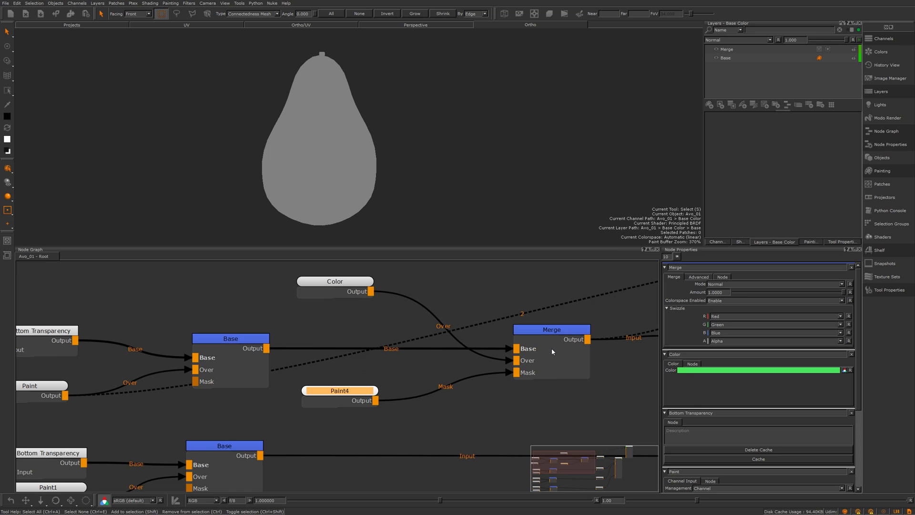
Disable the Paint4 mask node to compare the Merge result without it, and enable it again
left_click(357, 393)
key("d")
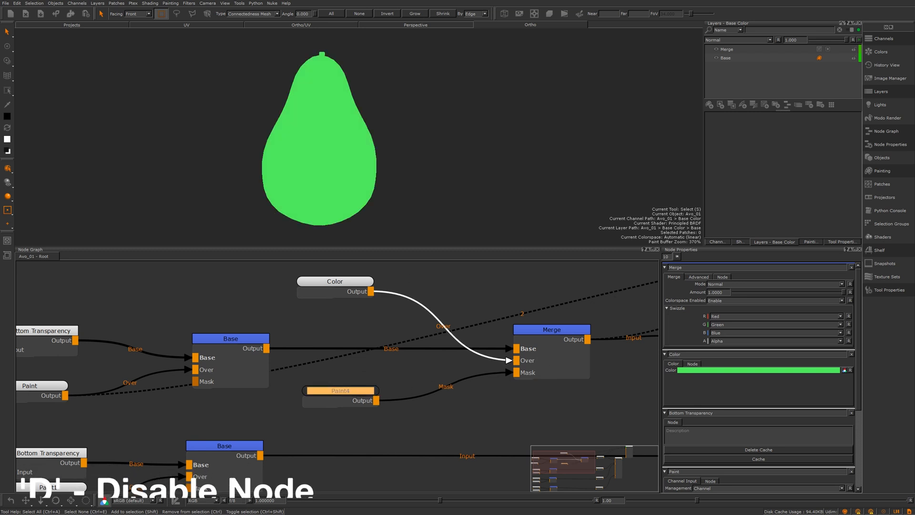
key("d")
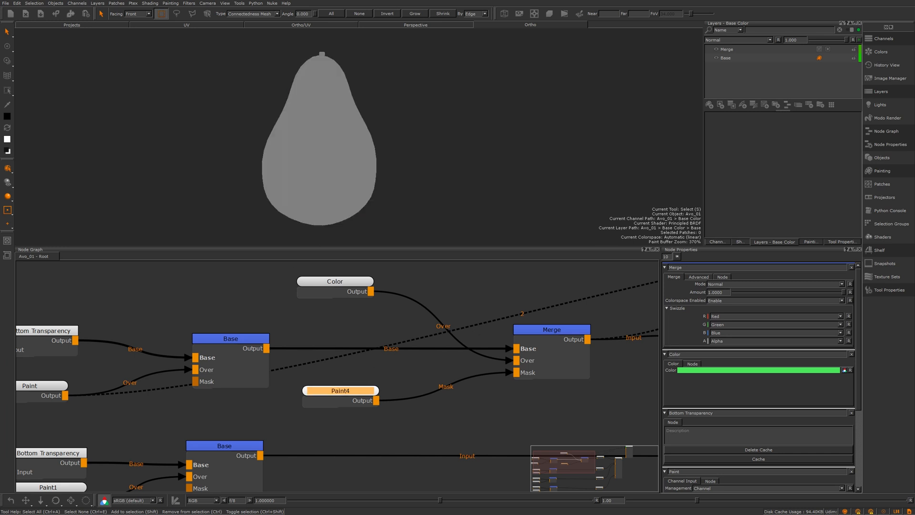
Show the Paint4 node through viewer input 1 and view the avocado from the side
left_click_drag(460, 171, 448, 174, "alt")
key("1")
middle_click_drag(405, 167, 443, 176, "alt")
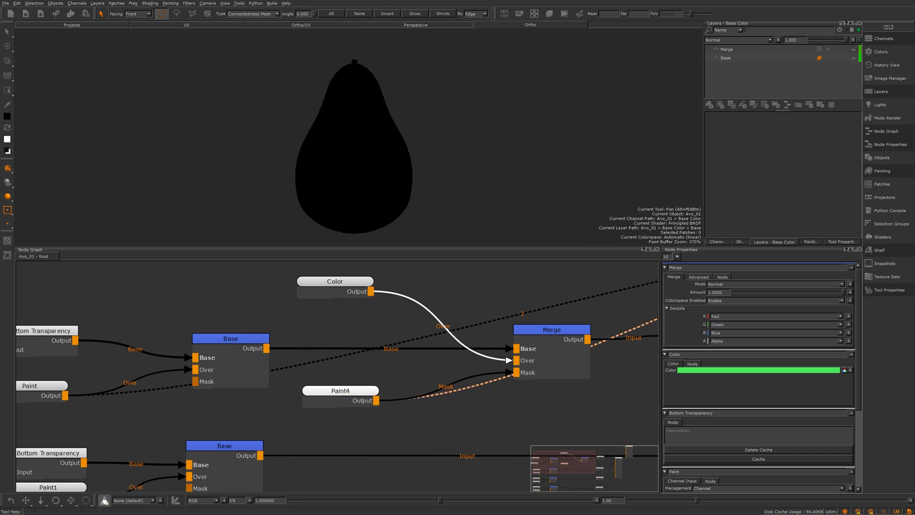
left_click_drag(443, 176, 261, 202, "alt")
Try selecting part of the avocado with the Select tool in Patch Mode
left_click(8, 33)
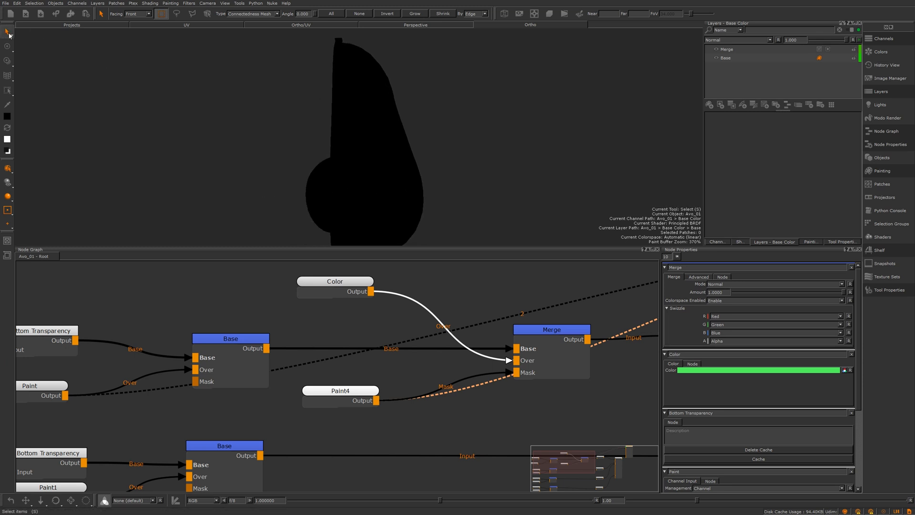
left_click(322, 184)
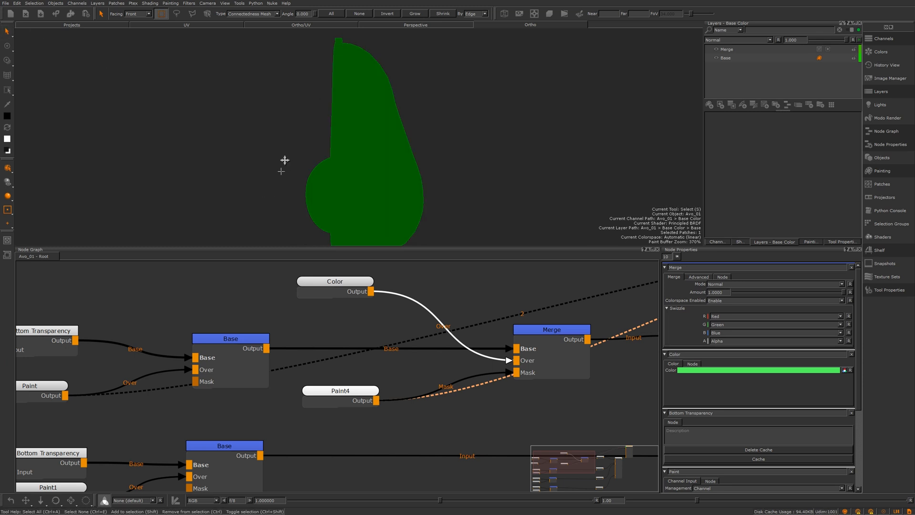
middle_click_drag(285, 160, 288, 102, "alt")
mouse_move(324, 113)
left_mouse_down("alt")
mouse_move(362, 108)
mouse_move(333, 115)
left_mouse_up("alt")
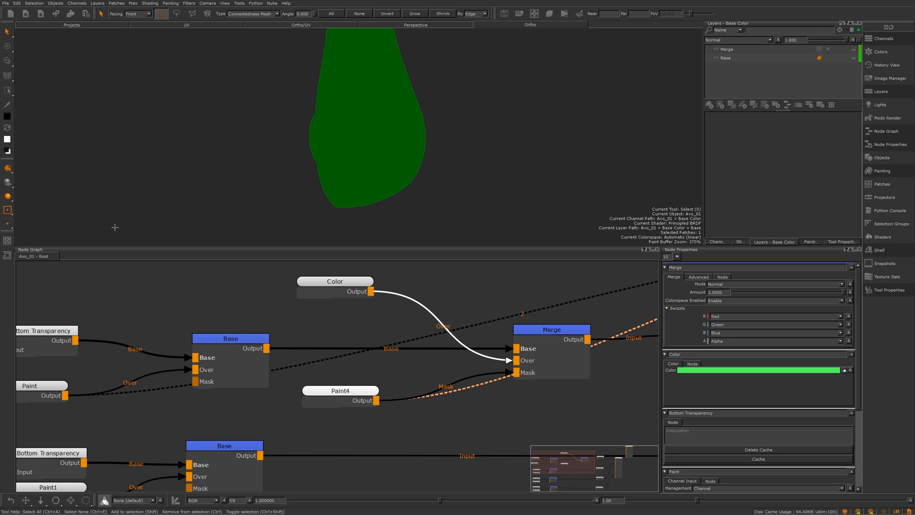
Select the avocado pit's faces in Face Mode, using smart selection by Connectedness UV
left_click(8, 169)
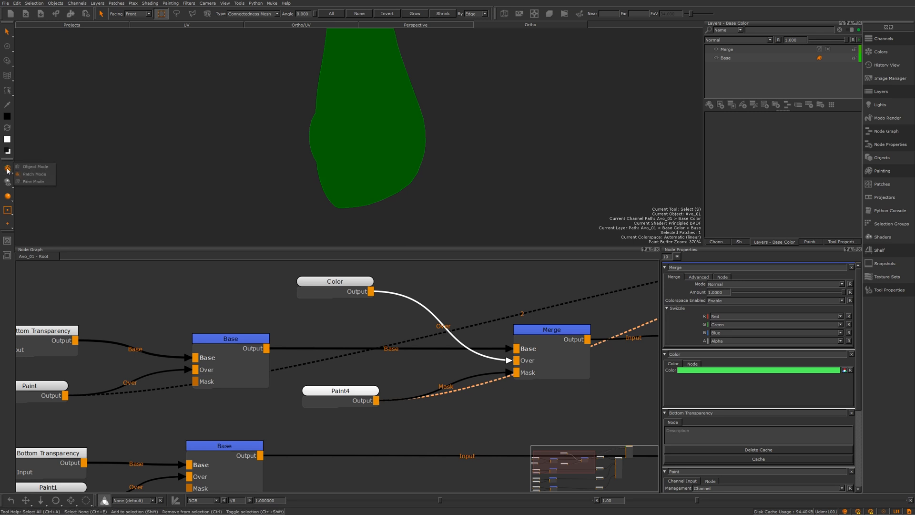
left_click(33, 167)
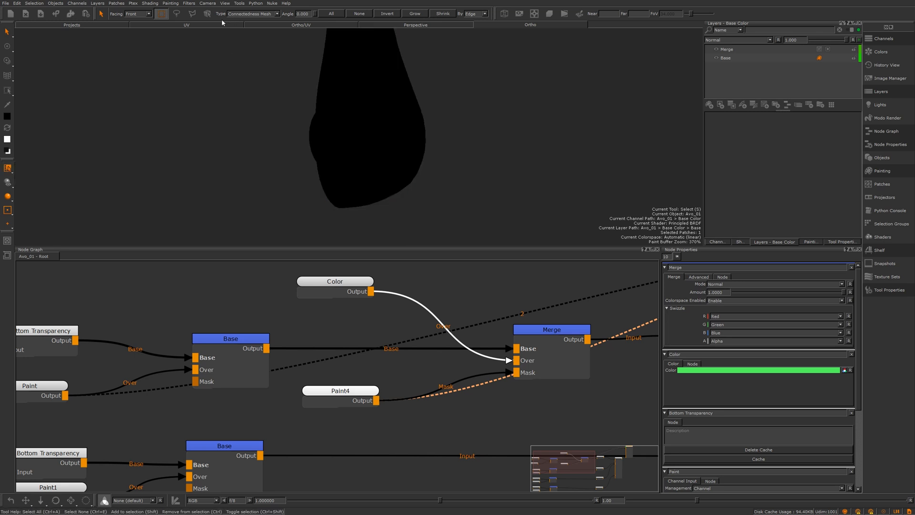
left_click(207, 14)
left_click(252, 14)
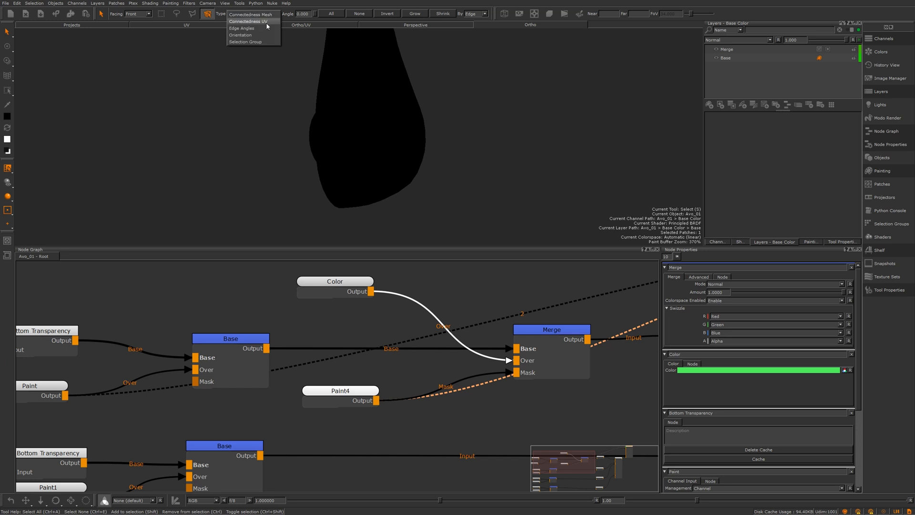
left_click(267, 21)
left_click(320, 130)
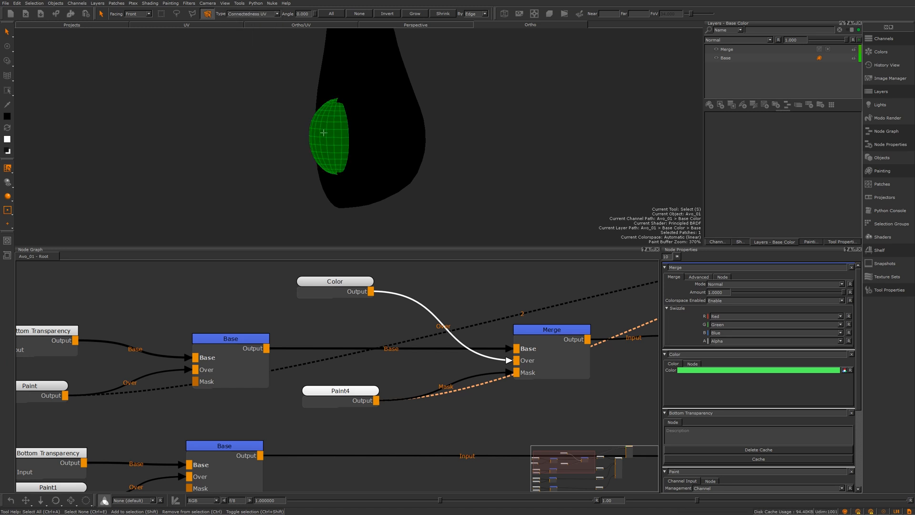
key("f")
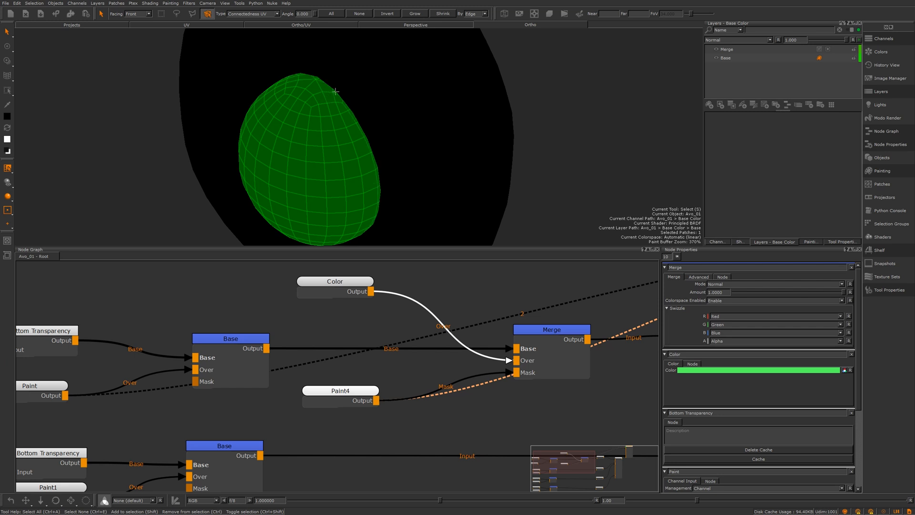
Show the avocado beside its UV layout and examine the pit selection in both views
left_click(284, 26)
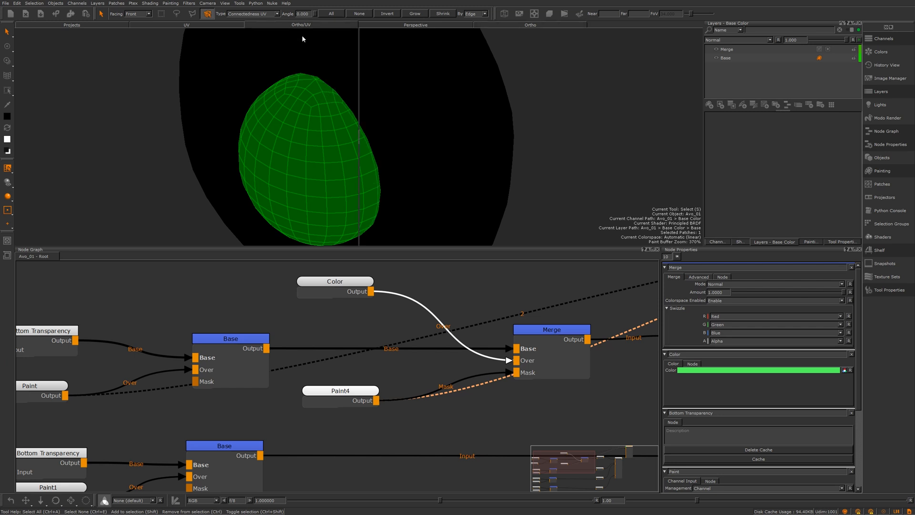
middle_click_drag(544, 117, 427, 200, "alt")
right_click_drag(427, 201, 481, 201, "alt")
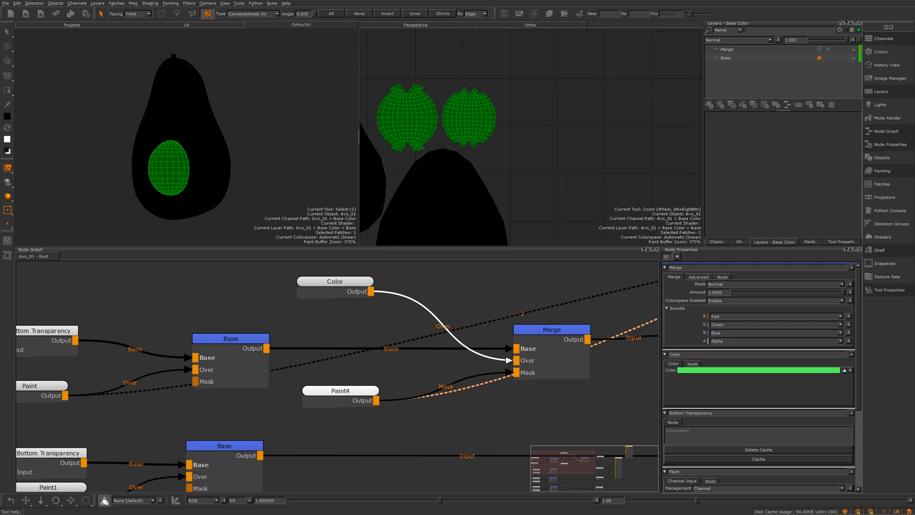
middle_click_drag(452, 118, 529, 120, "alt")
middle_click_drag(172, 162, 229, 127, "alt")
right_click_drag(229, 126, 262, 124, "alt")
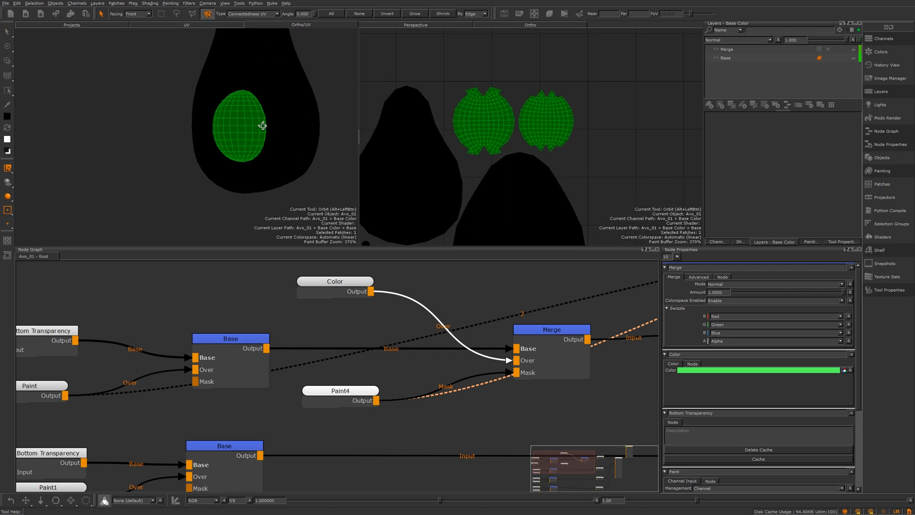
left_click_drag(262, 125, 216, 129, "alt")
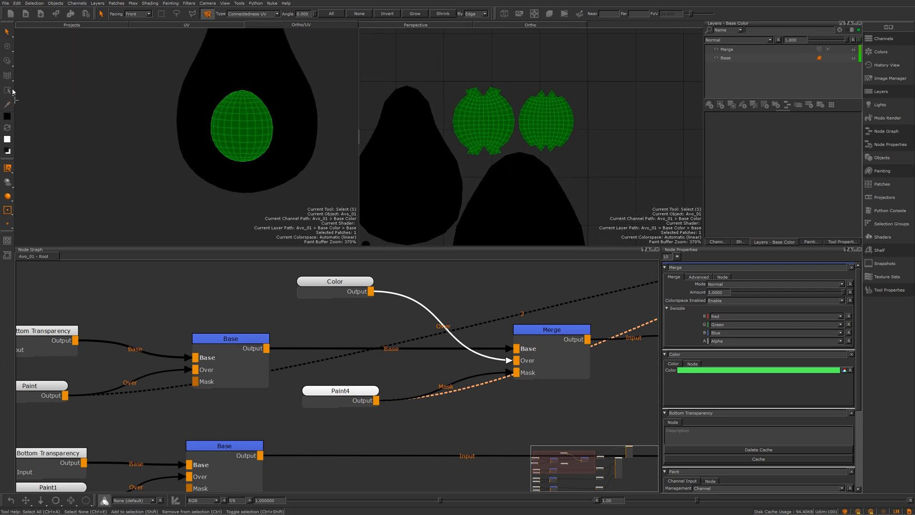
Replace the pit selection with the faces of the two large avocado shells and the small stem shells in the UV layout
left_click(8, 46)
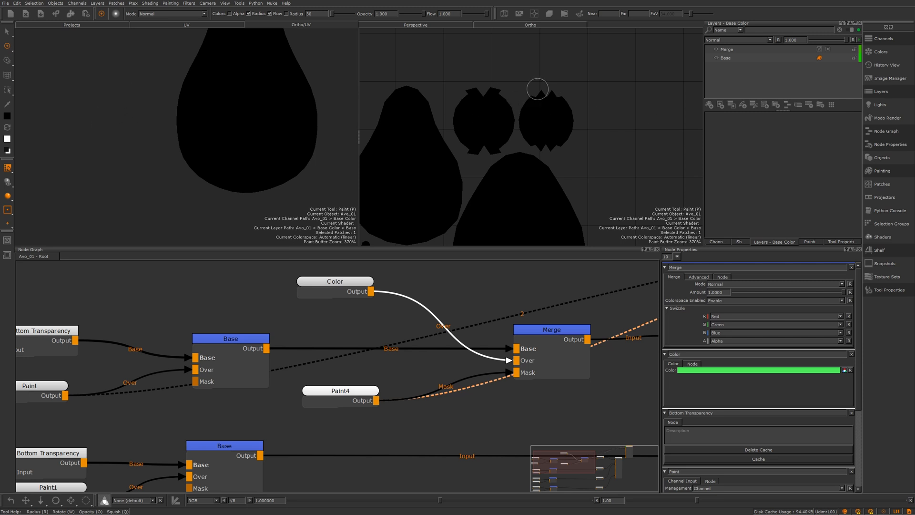
key("f")
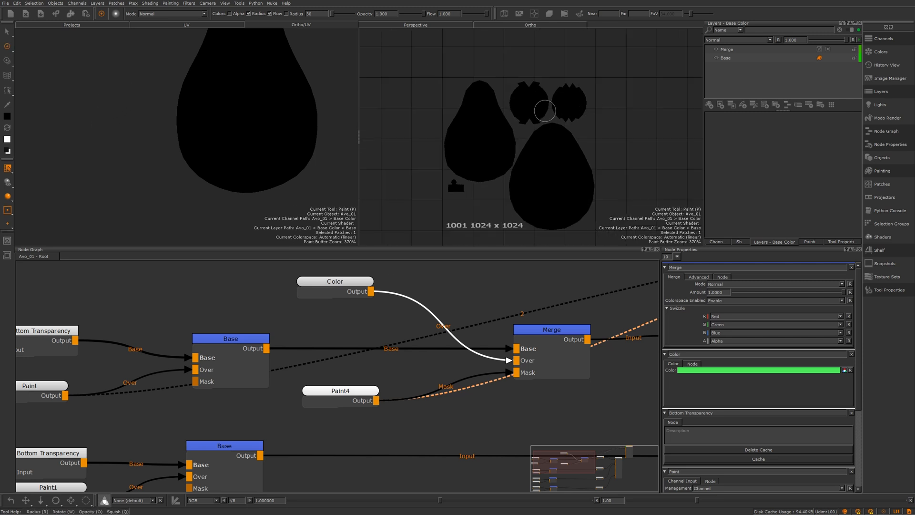
left_click(7, 31)
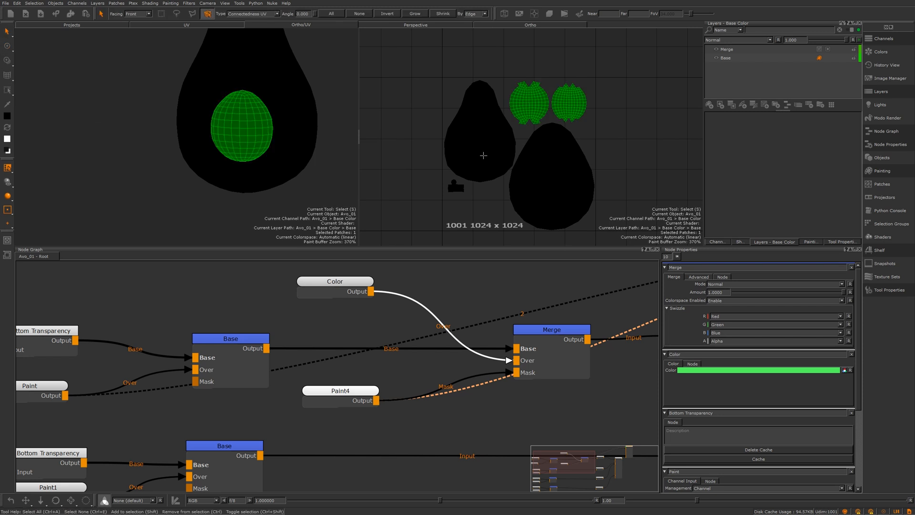
left_click_drag(483, 155, 539, 190)
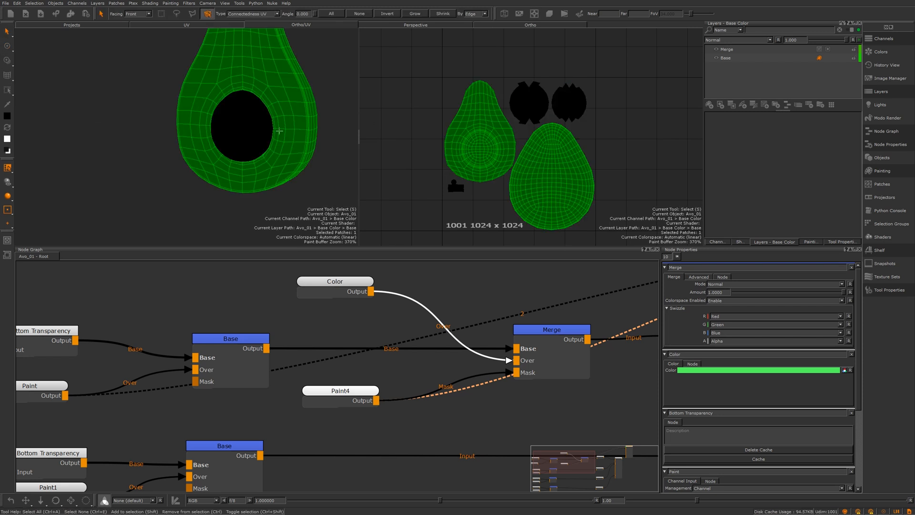
left_click_drag(435, 179, 462, 195, "shift")
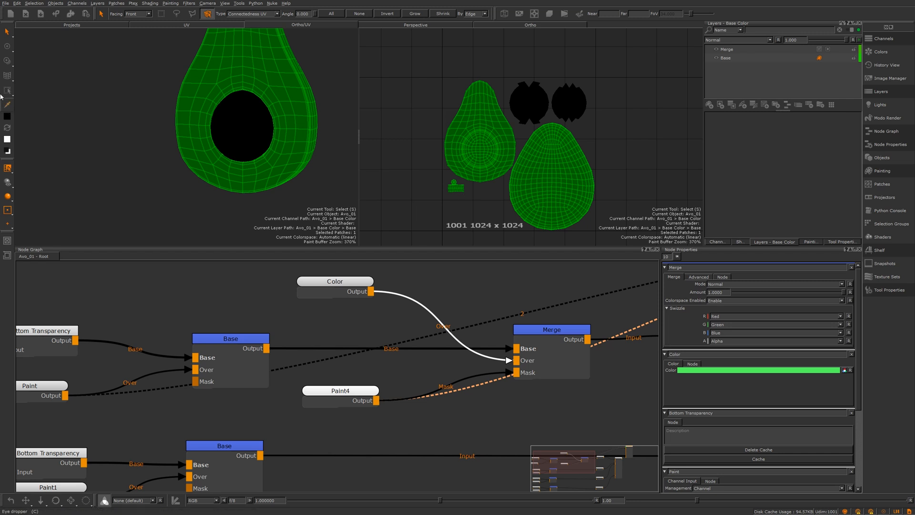
Set up the Paint tool with a white foreground and brush radius 134, try a stroke over the UV layout and undo it
left_click(7, 46)
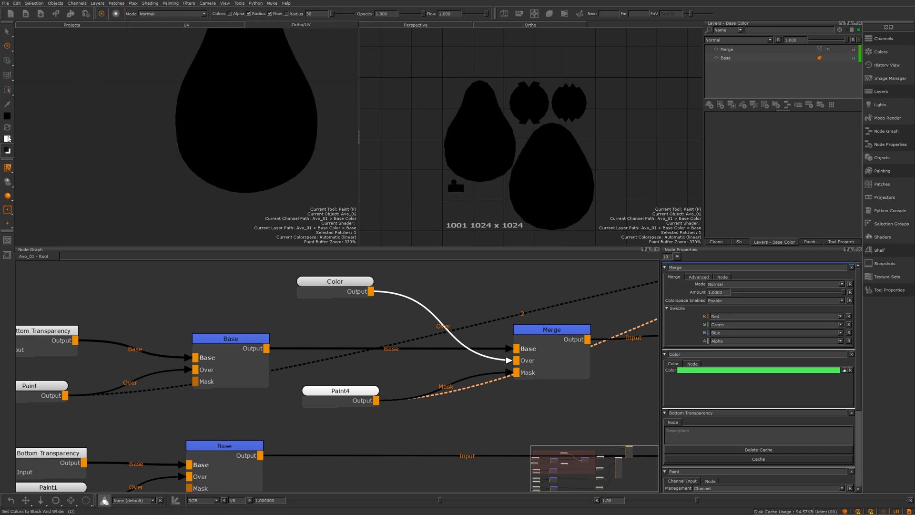
scroll(430, 108, "down", 1)
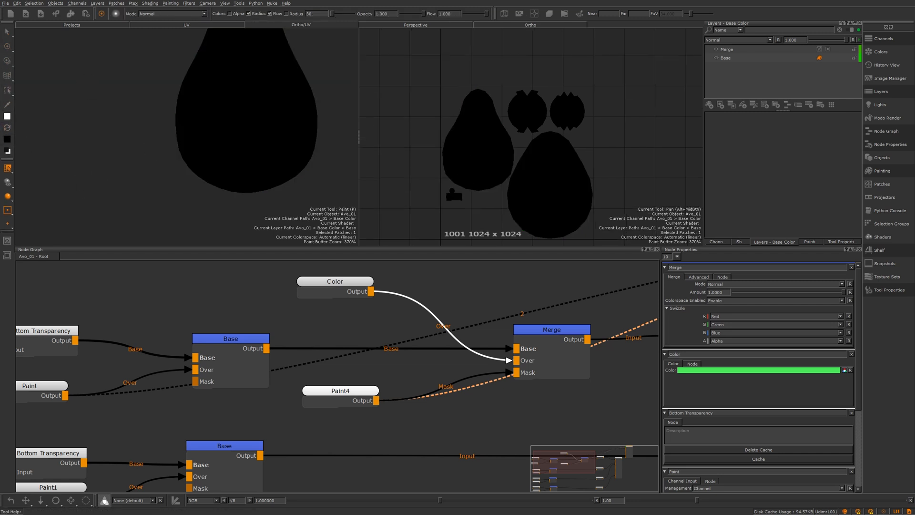
key("r")
mouse_move(507, 159)
left_mouse_down()
mouse_move(527, 145)
mouse_move(486, 107)
mouse_move(553, 186)
mouse_move(532, 151)
left_mouse_up()
key("ctrl+z")
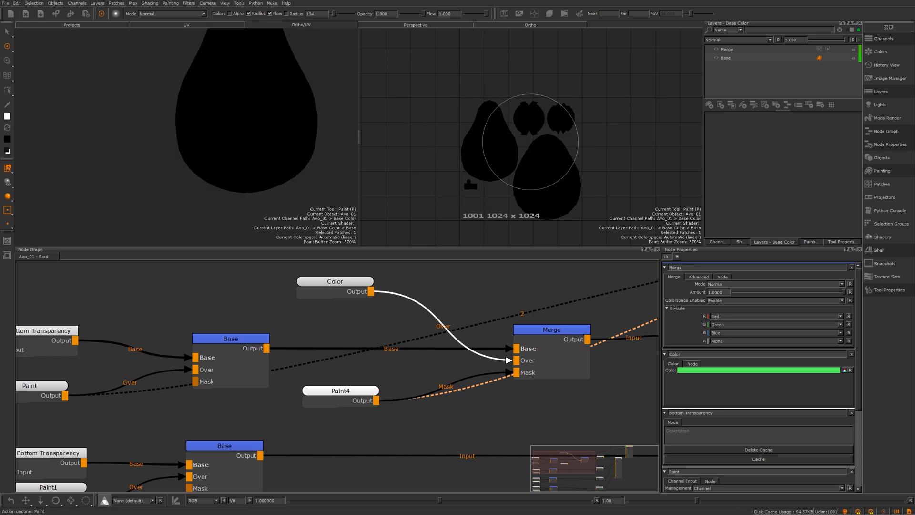
Restrict painting to the selected faces by setting Project On to SelectedOnly in the projection settings
left_click(810, 242)
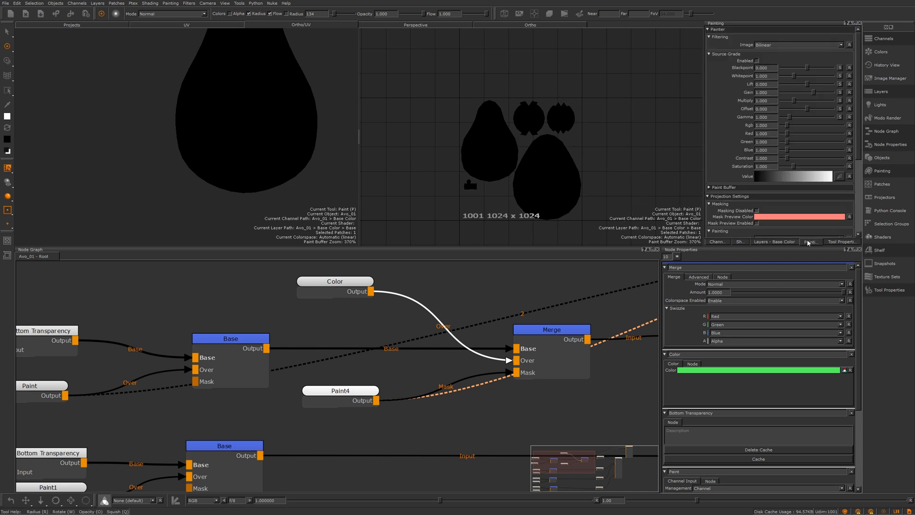
left_click_drag(856, 67, 854, 127)
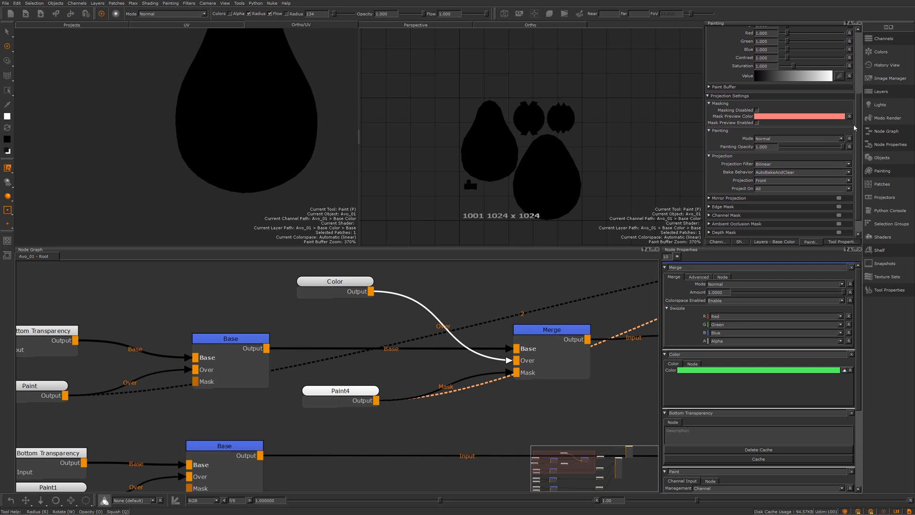
left_click(766, 188)
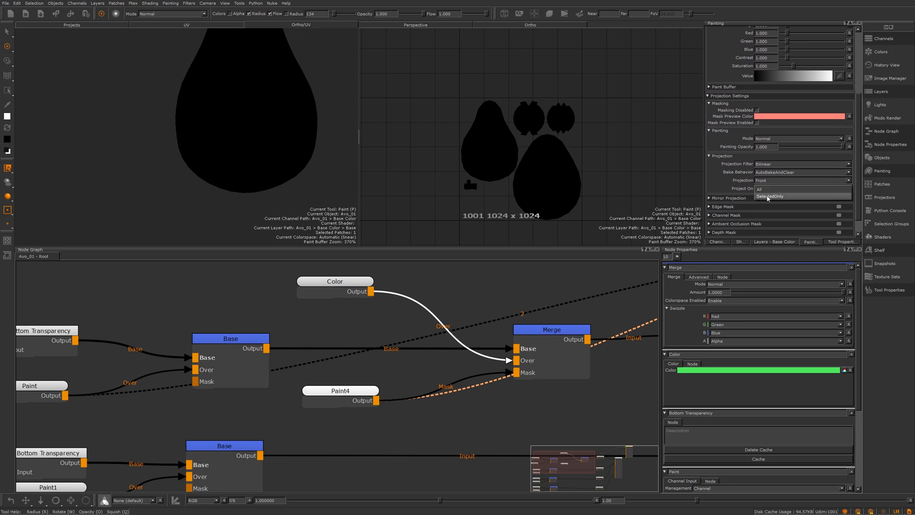
left_click(768, 196)
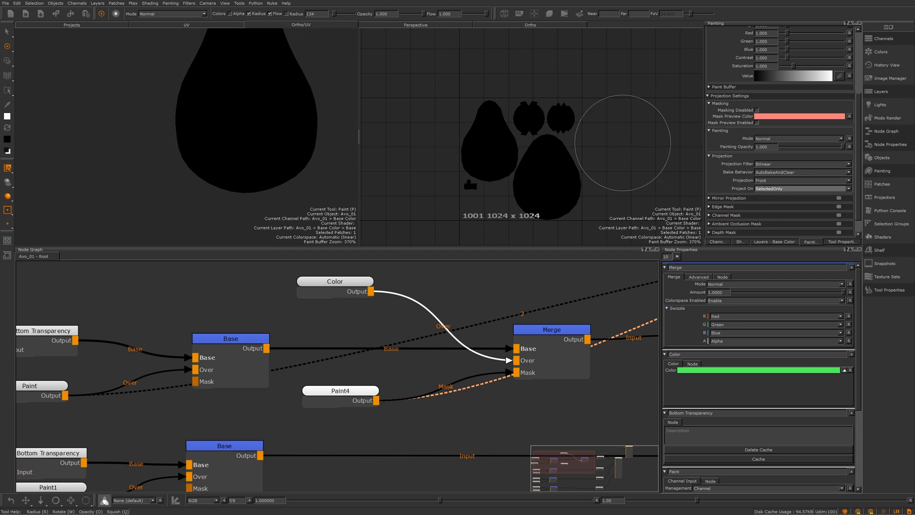
Paint and bake the selected avocado and stem shells white in the mask, and check the Merge node's result on the model
left_click_drag(426, 171, 506, 194)
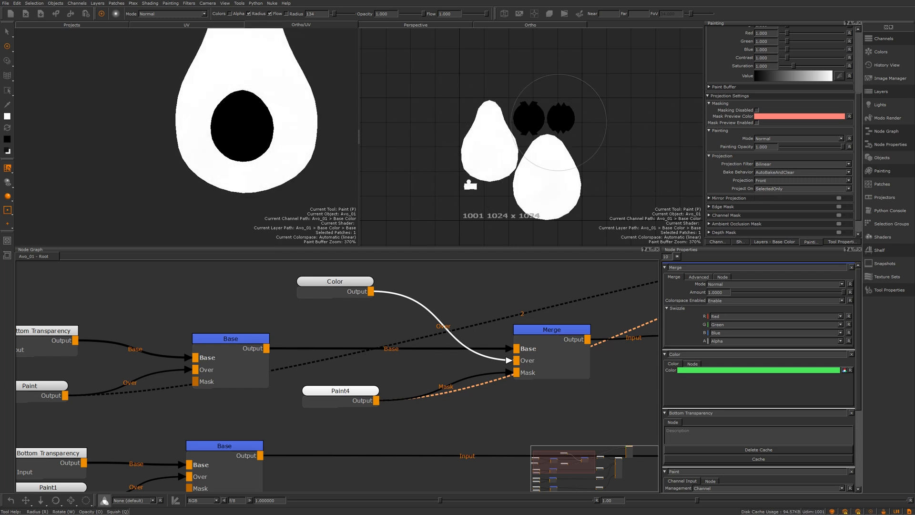
key("b")
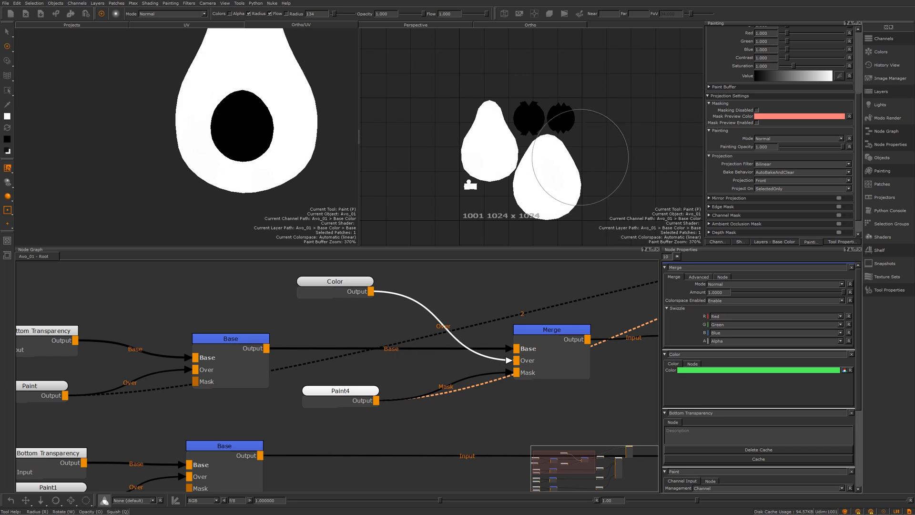
middle_click_drag(538, 143, 543, 106, "alt")
mouse_move(263, 130)
left_mouse_down("alt")
mouse_move(205, 130)
mouse_move(266, 159)
mouse_move(274, 153)
left_mouse_up("alt")
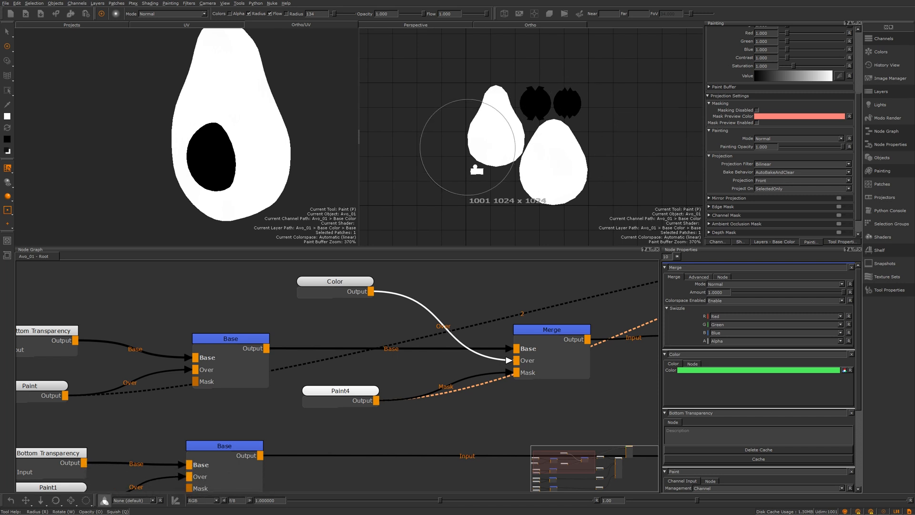
left_click_drag(241, 123, 336, 125, "alt")
key("p")
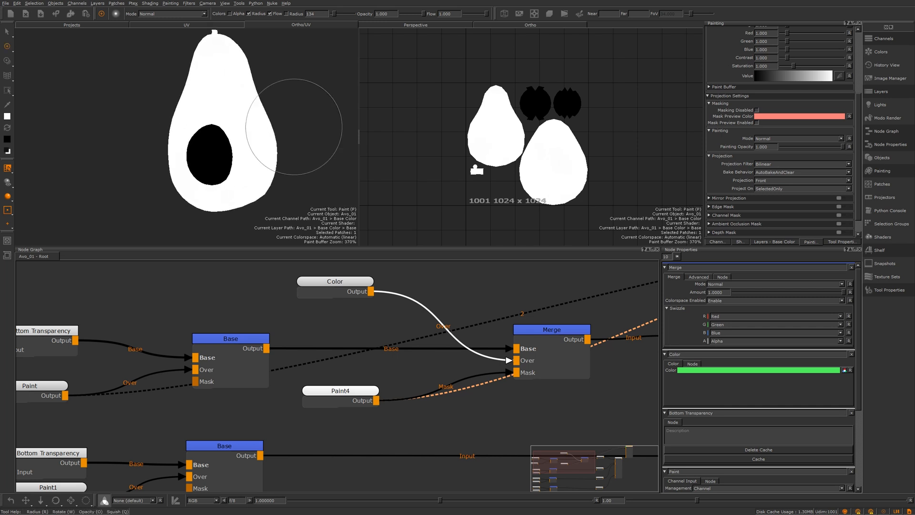
left_click_drag(232, 158, 212, 149, "alt")
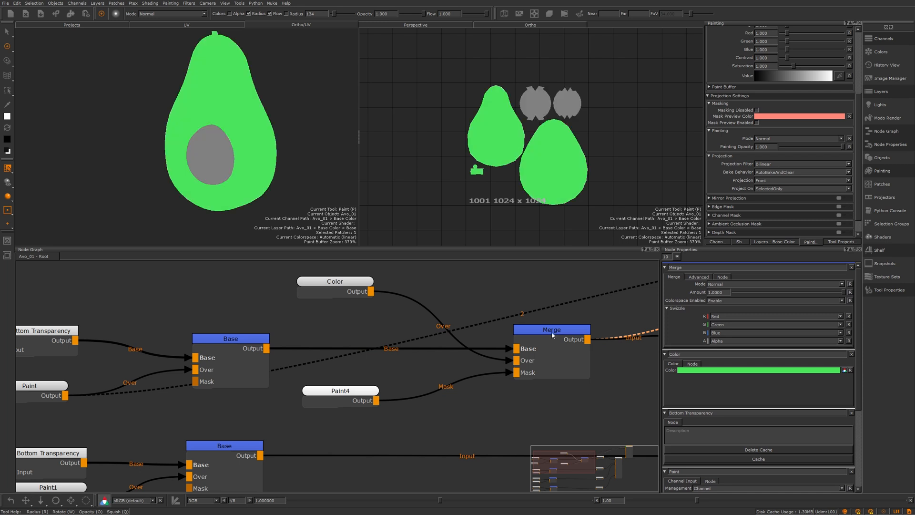
Change the Color node to a darker, muted green with saturation 33 and value 48
left_click(6, 31)
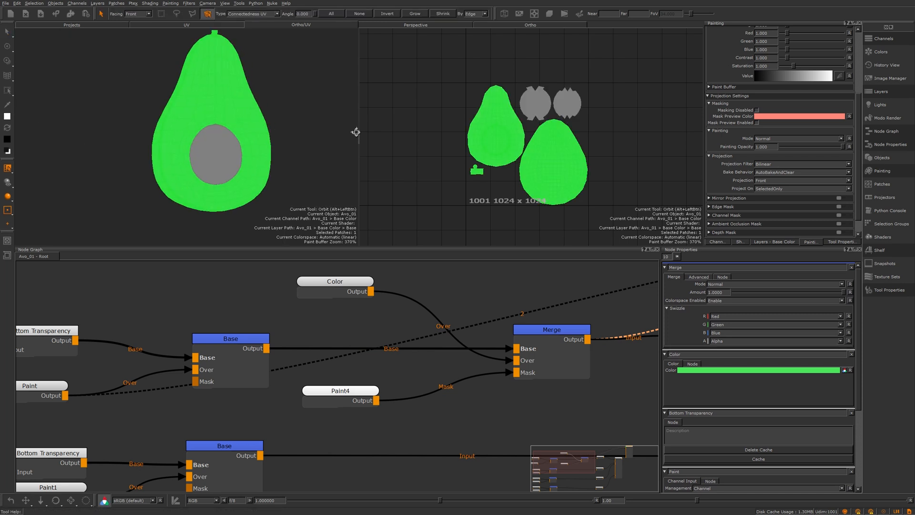
left_click_drag(263, 146, 238, 144, "alt")
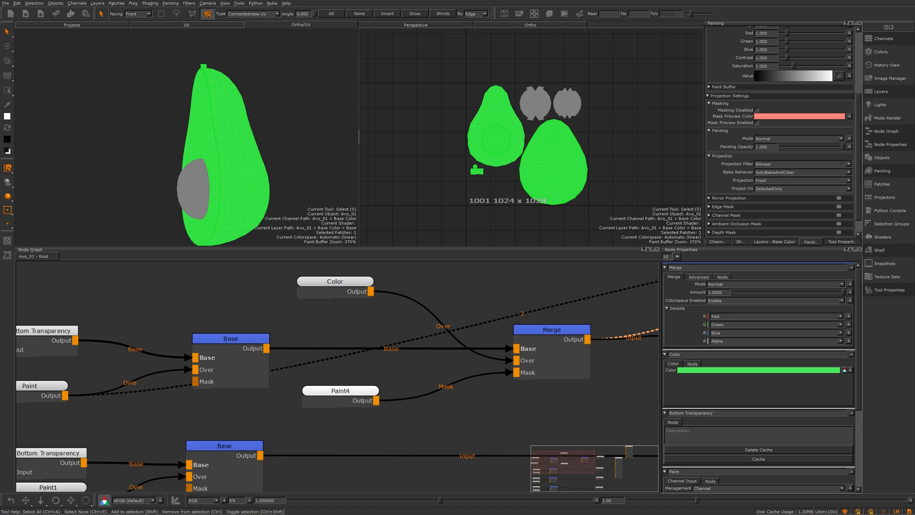
middle_click_drag(238, 144, 253, 133, "alt")
left_click(345, 289)
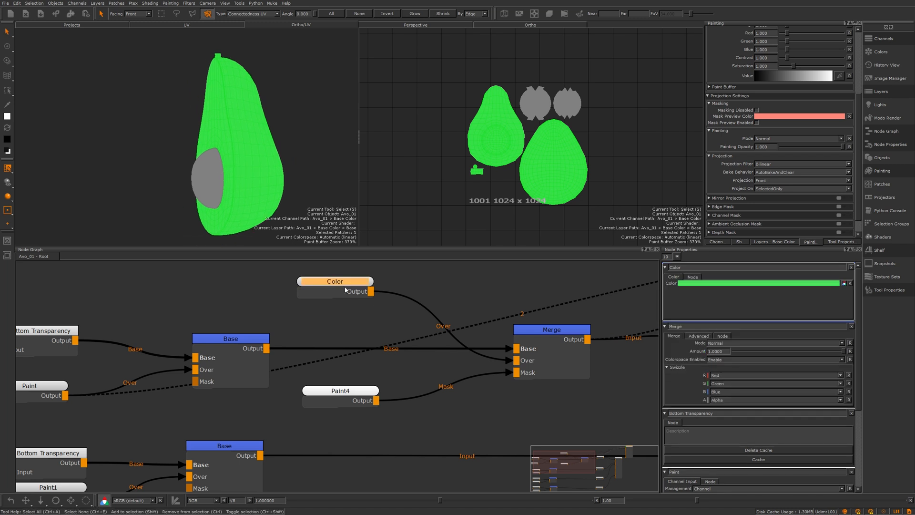
left_click(729, 286)
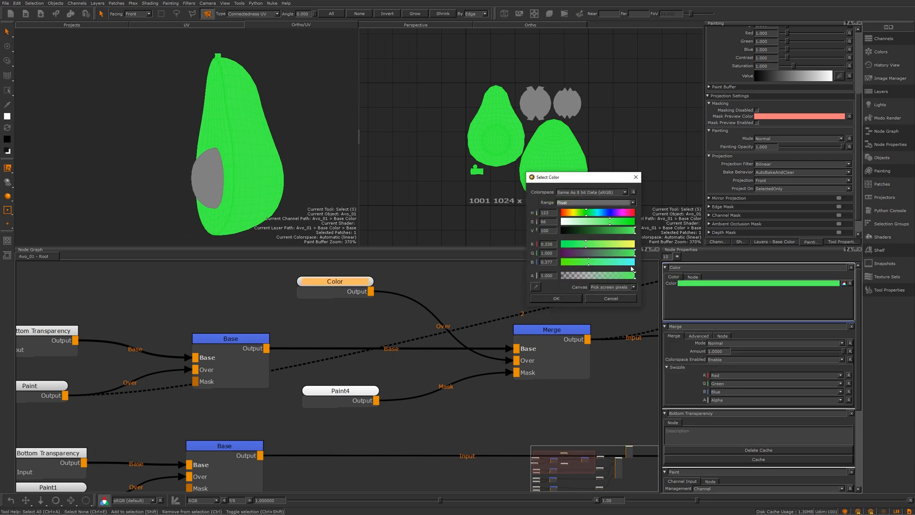
left_click_drag(630, 233, 586, 224)
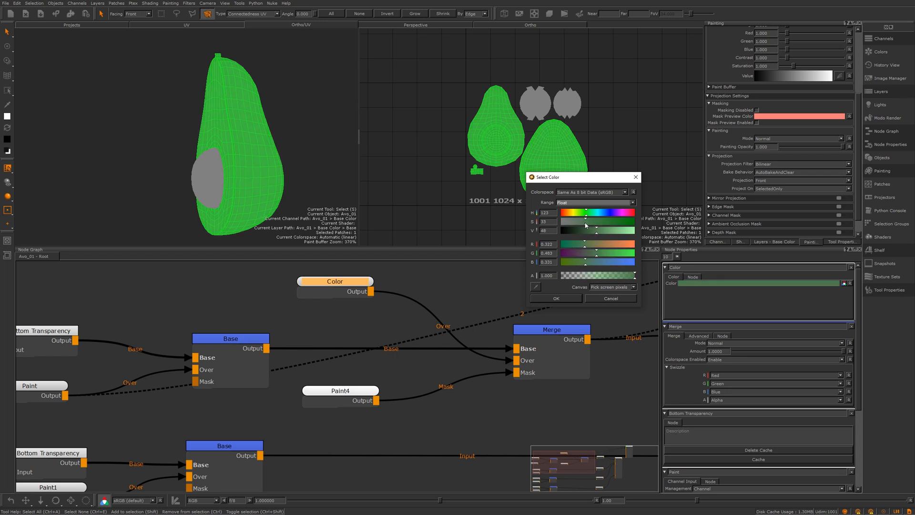
left_click(556, 298)
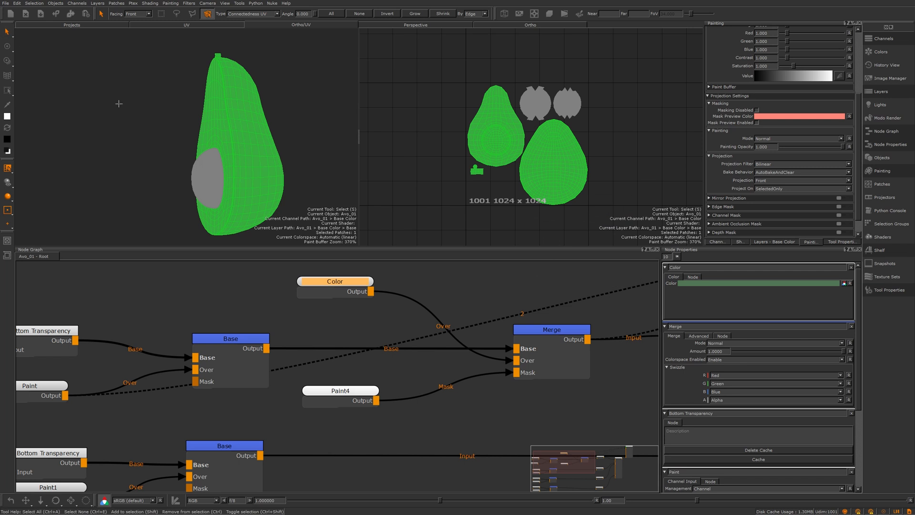
left_click_drag(196, 133, 267, 152, "alt")
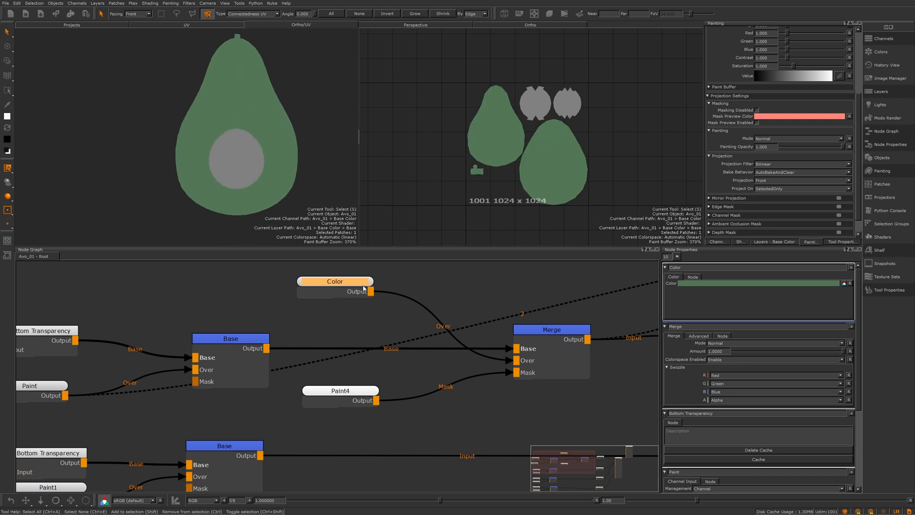
Arrange the Color node and the Paint4 mask node one above the other between the Base and Merge nodes
left_click_drag(353, 291, 370, 421)
mouse_move(246, 357)
middle_mouse_down()
mouse_move(231, 337)
mouse_move(215, 337)
middle_mouse_up()
middle_click_drag(388, 382, 328, 405)
left_click_drag(275, 421, 252, 415)
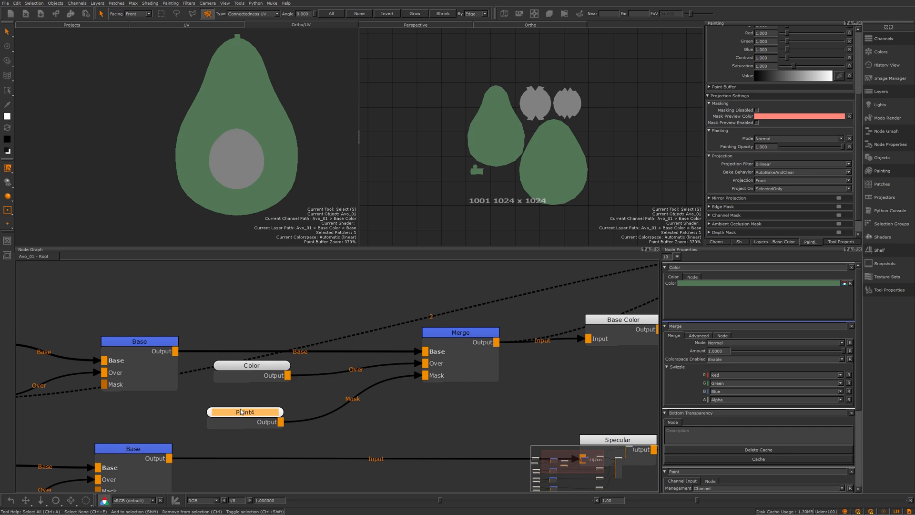
left_click_drag(245, 417, 258, 411)
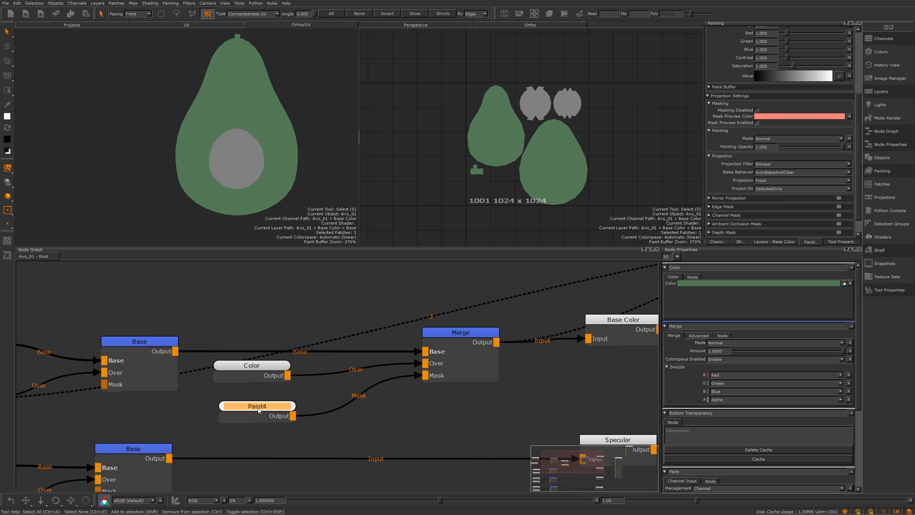
Rename the Paint4 node as Avo_mask and the Color node as Avo_colour
double_click(258, 408)
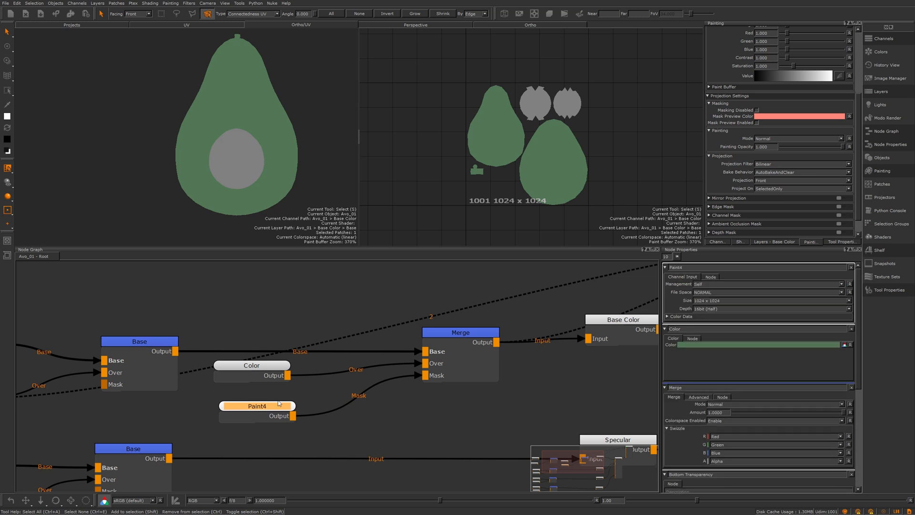
double_click(688, 267)
type("Avo_mask")
key("Return")
left_click_drag(273, 375, 290, 380)
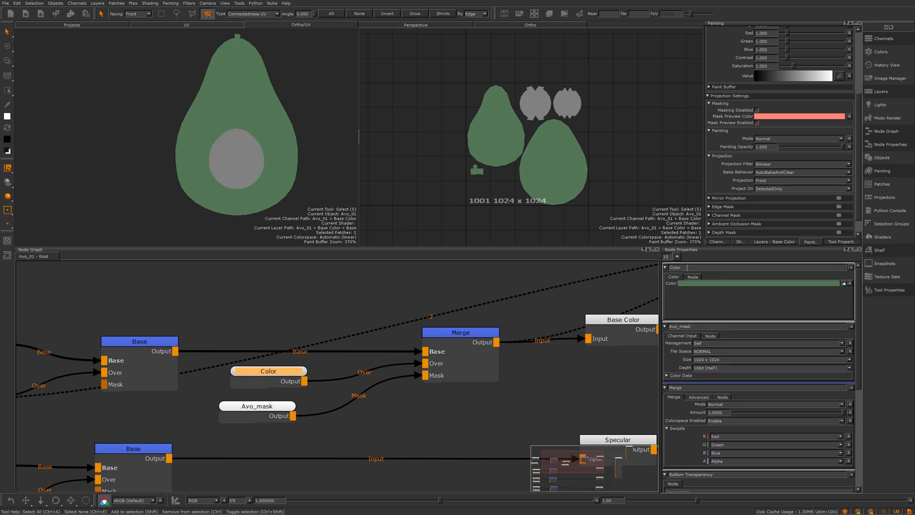
left_click(687, 267)
type("Avo_colour")
key("Return")
Move the four channel nodes, the Principled BRDF and the final output node farther from the Merge node to make room in the graph
scroll(383, 427, "down", 8)
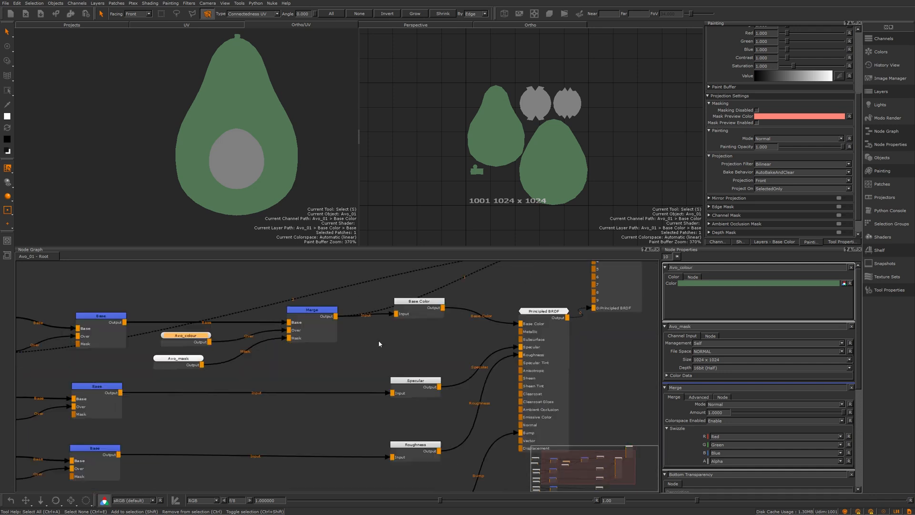
scroll(429, 335, "down", 3)
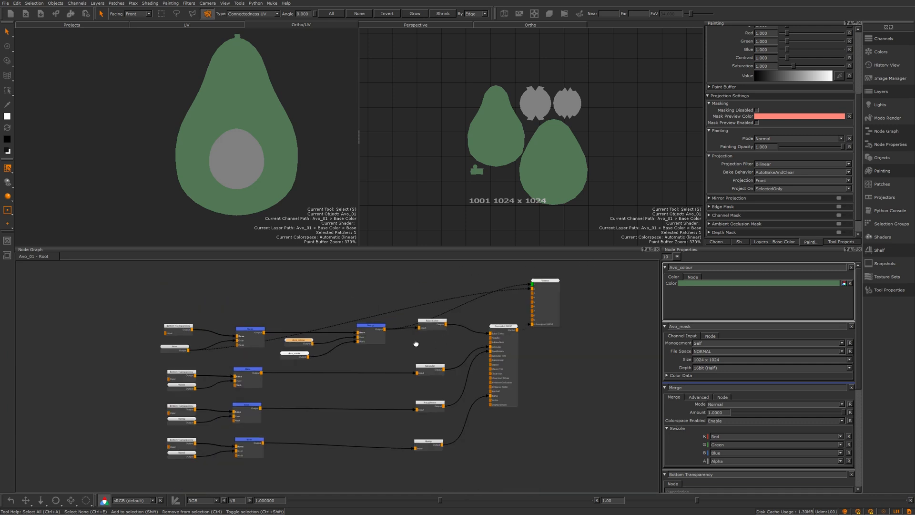
scroll(346, 342, "up", 5)
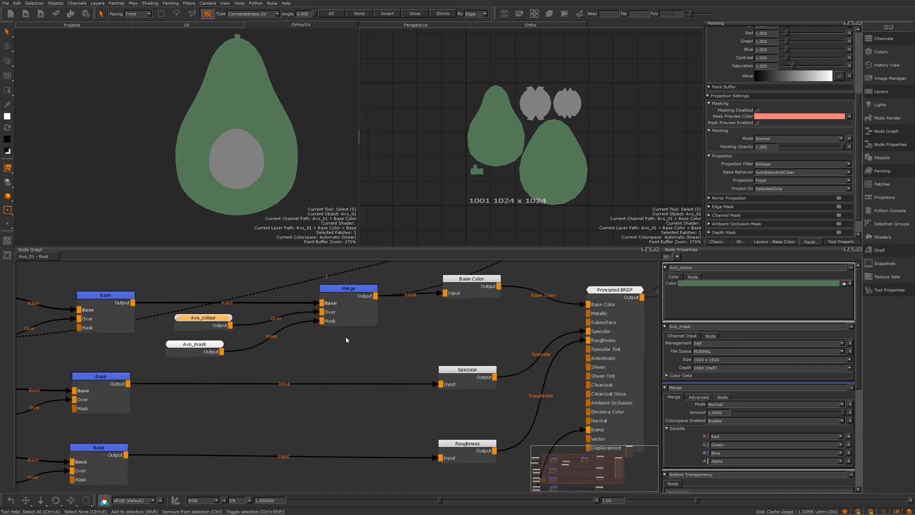
scroll(346, 339, "down", 5)
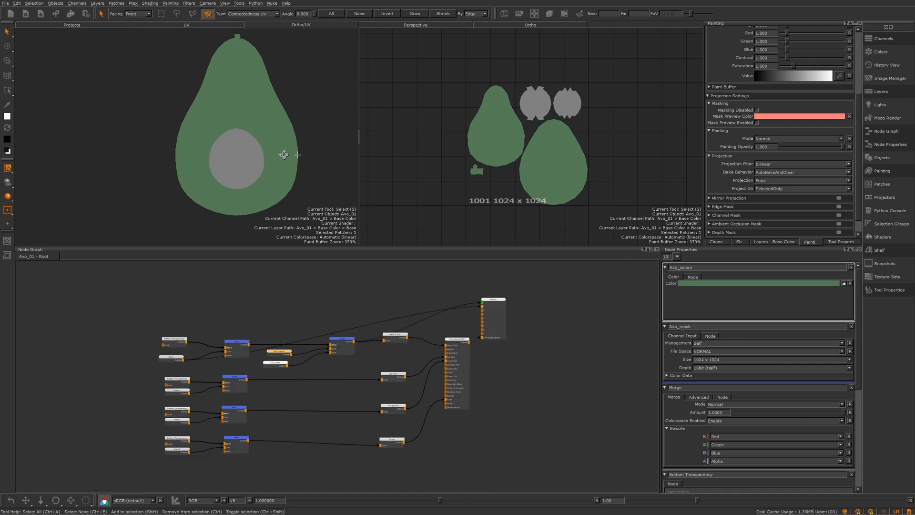
mouse_move(283, 155)
left_mouse_down("alt")
mouse_move(244, 163)
mouse_move(281, 157)
left_mouse_up("alt")
middle_click_drag(422, 302, 390, 276)
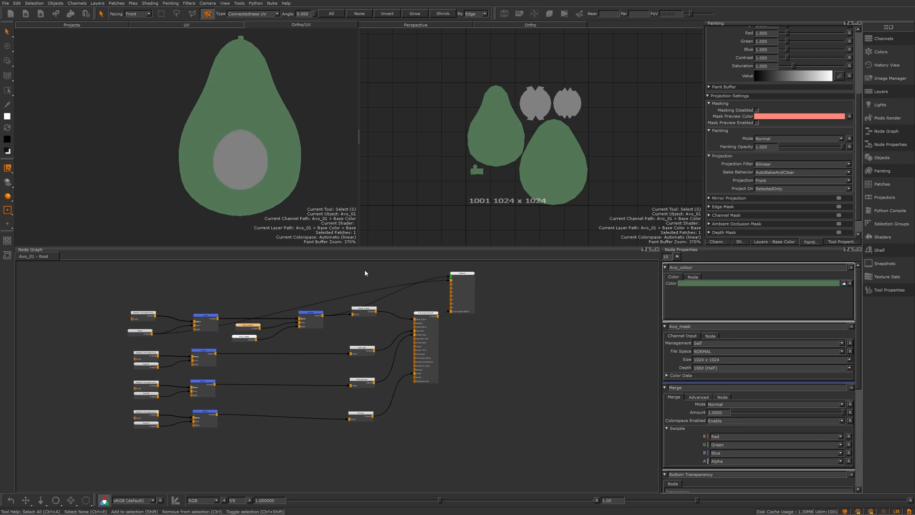
left_click_drag(350, 264, 502, 435)
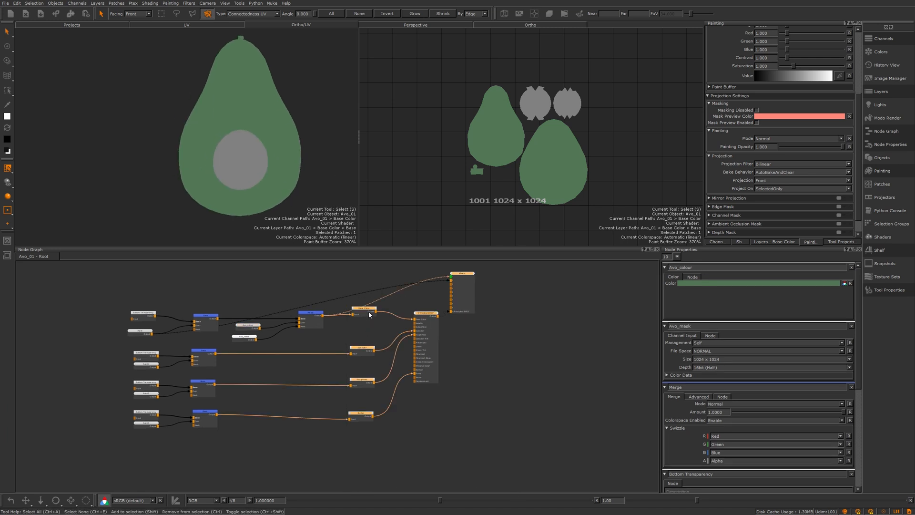
left_click_drag(369, 314, 485, 309)
Insert a second Merge node into the connection between the existing Merge node and Base Color
scroll(363, 321, "up", 5)
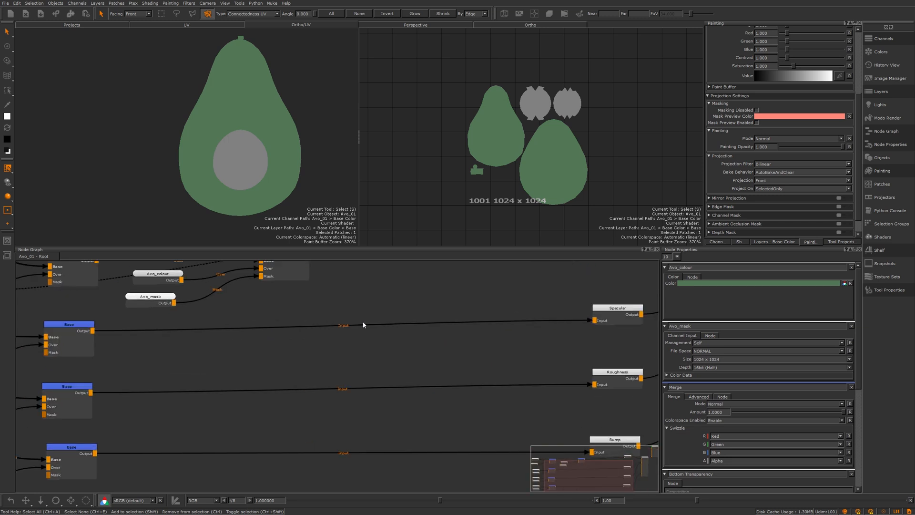
middle_click_drag(398, 283, 371, 345)
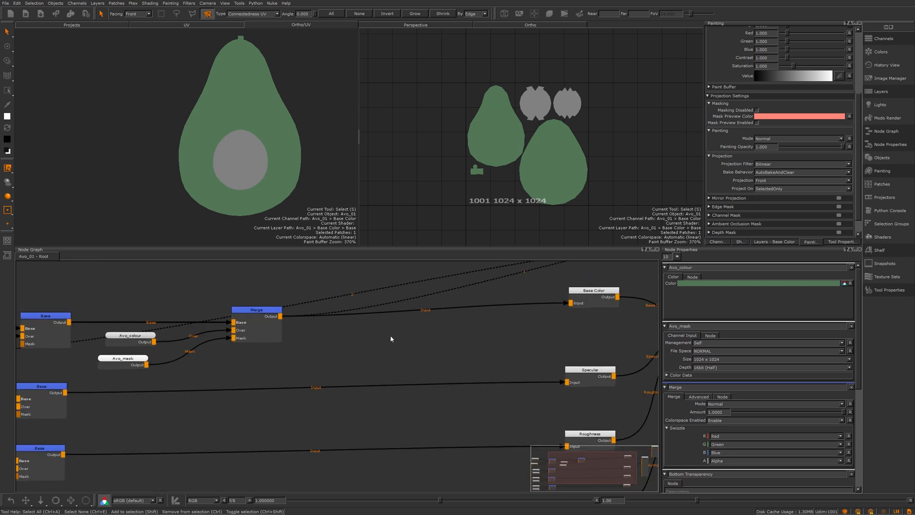
key("m")
left_click_drag(411, 341, 427, 304)
Add a Perlin noise node in the empty graph area between the two Merge nodes
left_click_drag(215, 143, 252, 142, "alt")
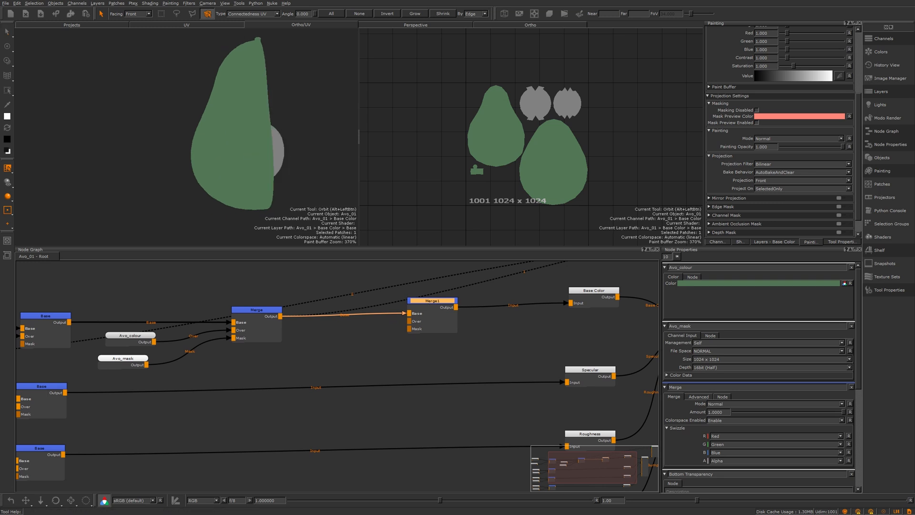
right_click_drag(210, 147, 244, 149, "alt")
left_click_drag(244, 149, 191, 149, "alt")
middle_click_drag(267, 158, 234, 155, "alt")
left_click(323, 346)
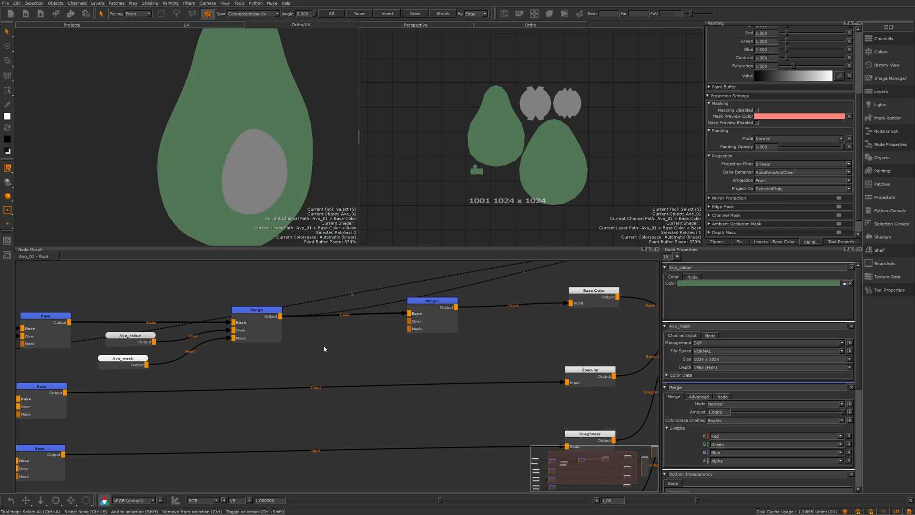
key("Tab")
type("p")
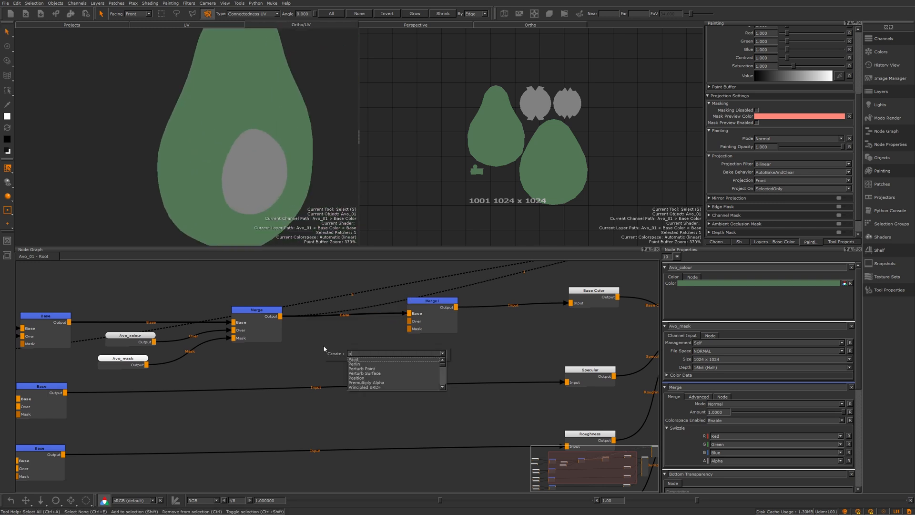
type("erlin")
key("Return")
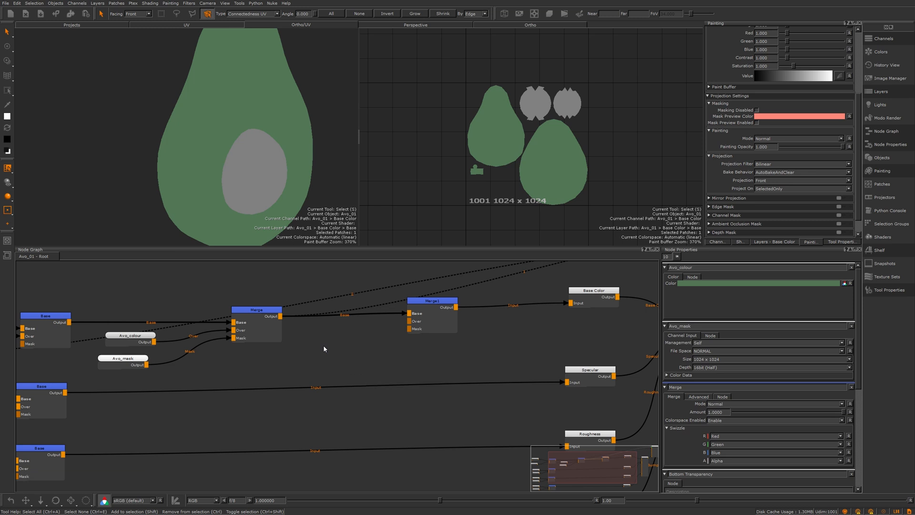
View the Perlin node's output on the model and set the noise size to 0.239
left_click_drag(343, 353, 327, 338)
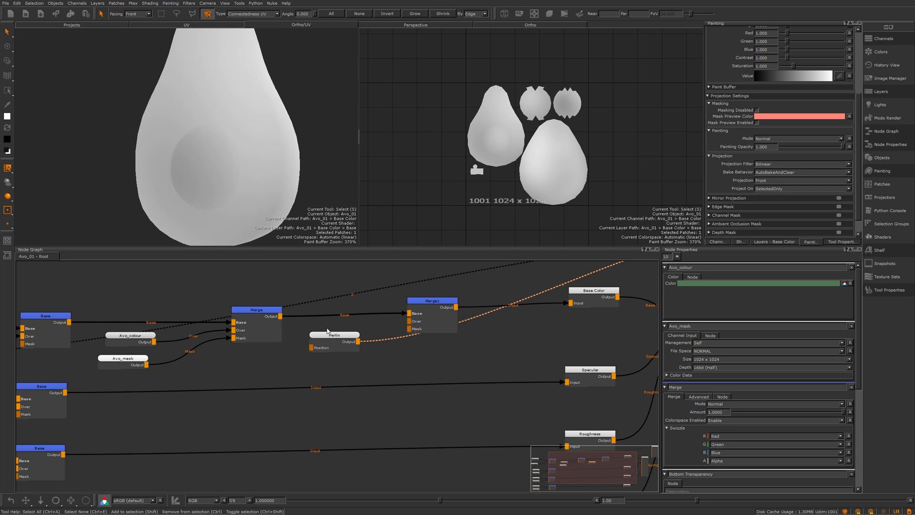
left_click(328, 336)
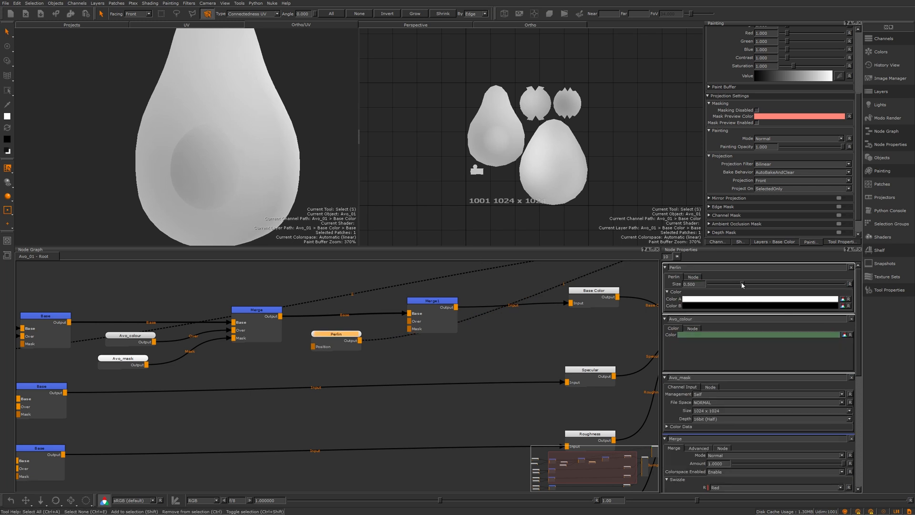
left_click_drag(743, 285, 725, 287)
Connect the Perlin output to the Over input of Merge1 and view the Merge1 result on the whole avocado
scroll(350, 335, "up", 3)
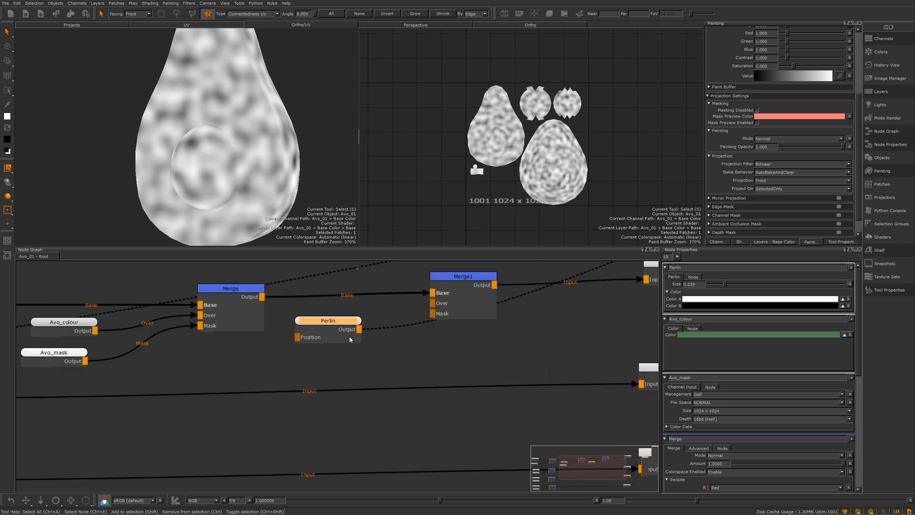
left_click_drag(362, 323, 446, 292)
middle_click_drag(492, 279, 467, 324)
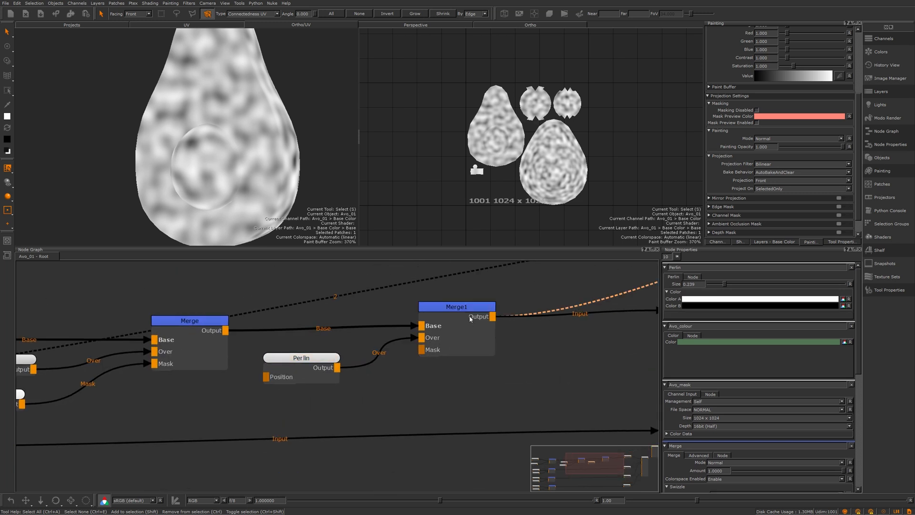
left_click_drag(305, 143, 260, 155, "alt")
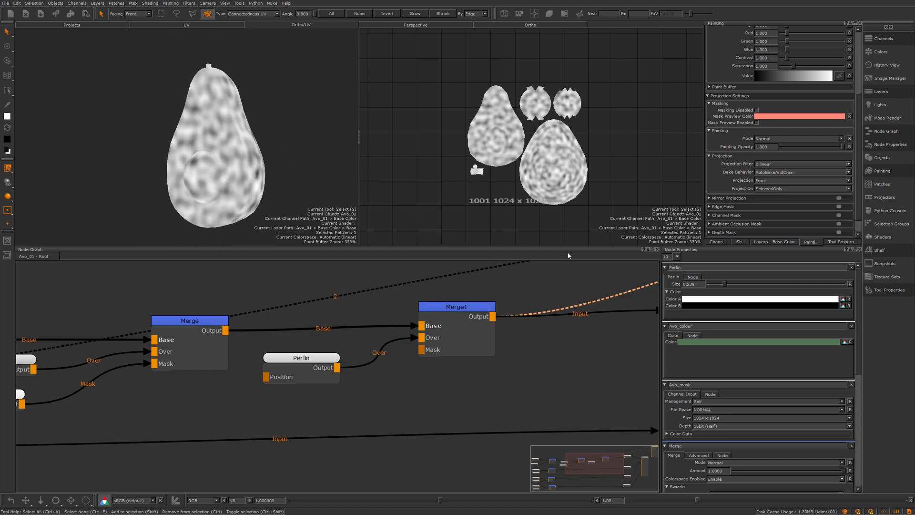
Set the blend mode of Merge1 to Multiply
left_click(471, 315)
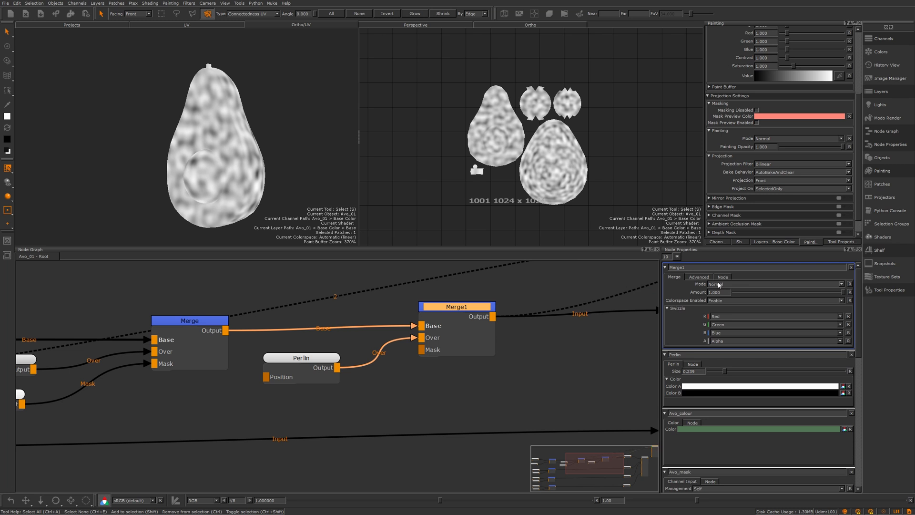
left_click(719, 284)
mouse_move(729, 310)
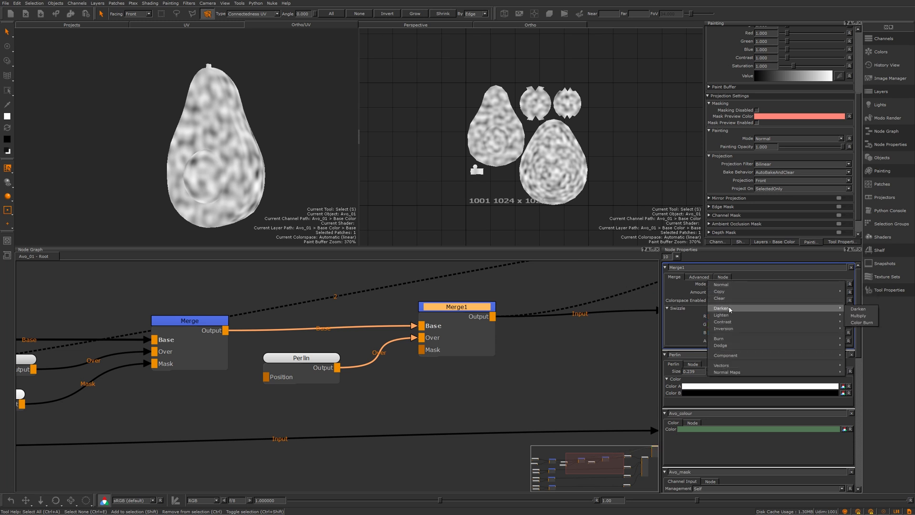
left_click(852, 316)
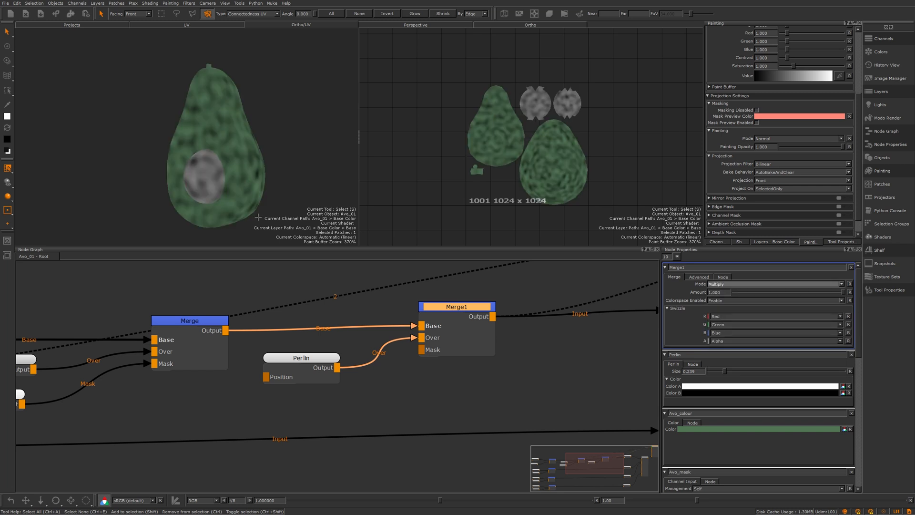
Examine the multiplied noise on the avocado's front, stone and side
left_click_drag(300, 154, 157, 158, "alt")
right_click_drag(156, 158, 191, 155, "alt")
left_click_drag(191, 155, 267, 174, "alt")
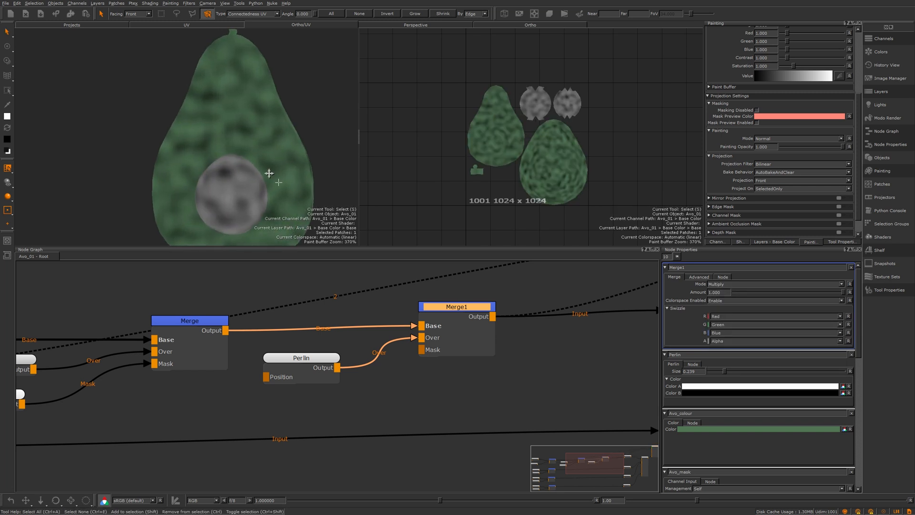
middle_click_drag(305, 205, 306, 166, "alt")
middle_click_drag(339, 288, 372, 301)
right_click_drag(295, 166, 261, 158, "alt")
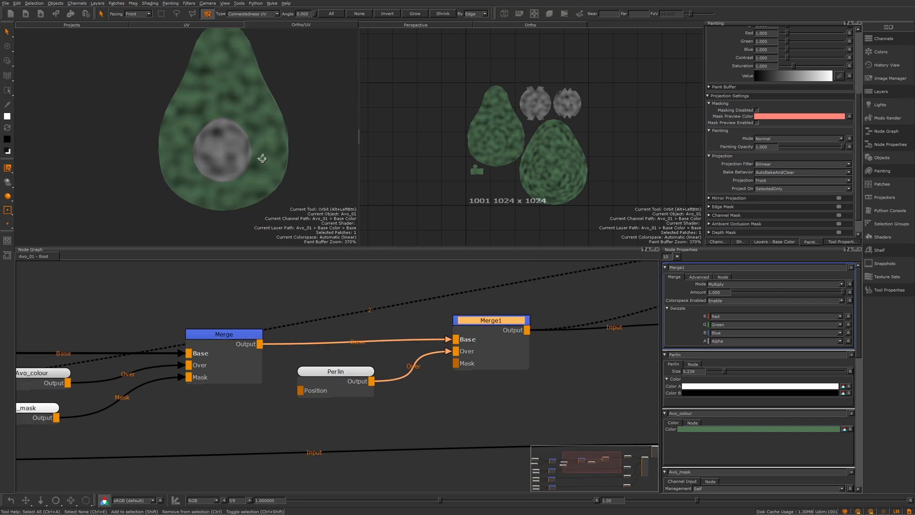
left_click_drag(262, 157, 242, 143, "alt")
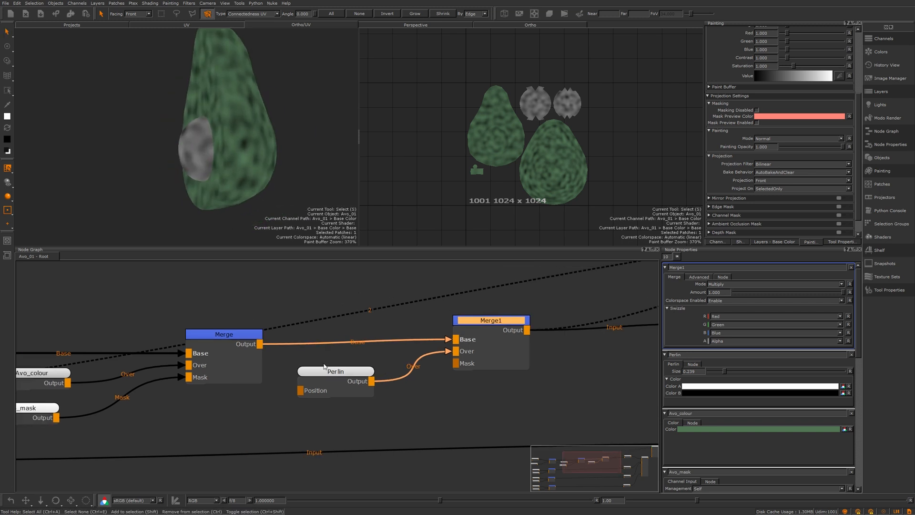
Connect the Avo_mask output to the Mask input of Merge1 to limit the noise to the masked faces
scroll(326, 366, "down", 1)
middle_click_drag(176, 417, 195, 405)
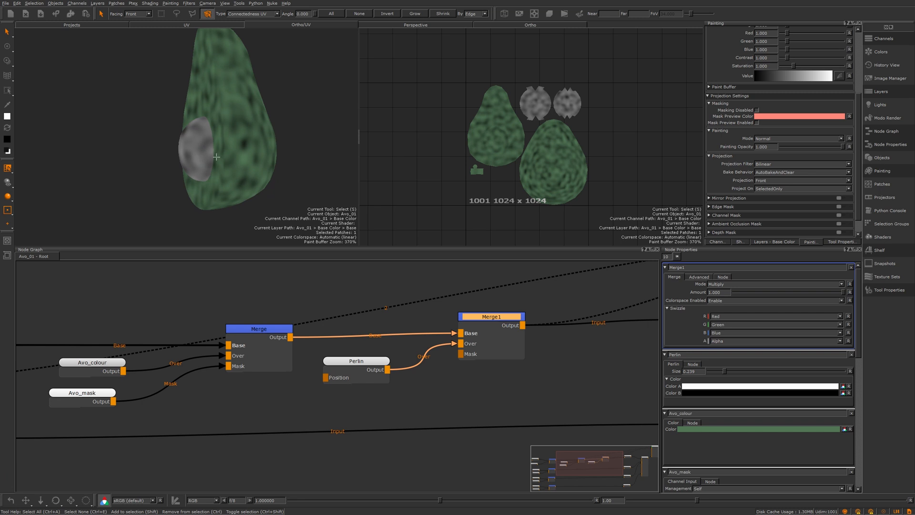
left_click_drag(217, 157, 238, 152, "alt")
left_click_drag(98, 392, 505, 330)
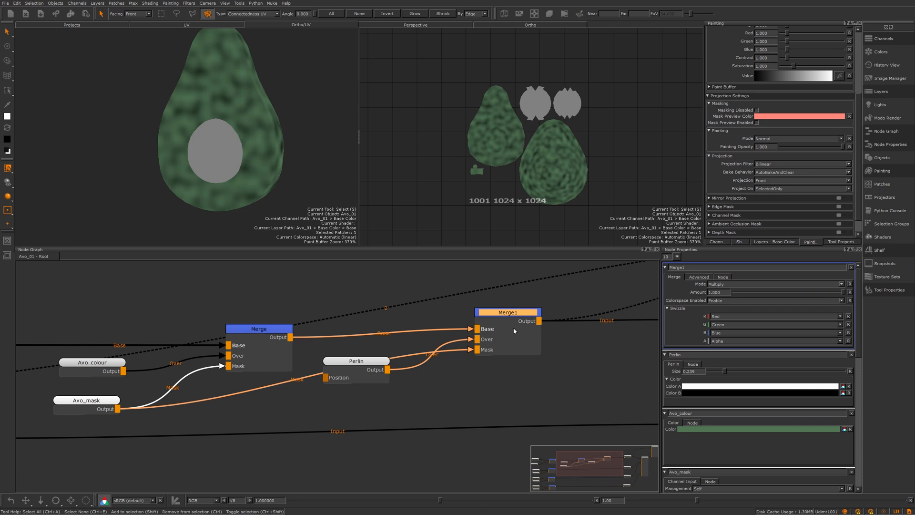
Review the node graph from the source nodes through both Merge nodes to the channel nodes and Principled BRDF
scroll(375, 381, "down", 8)
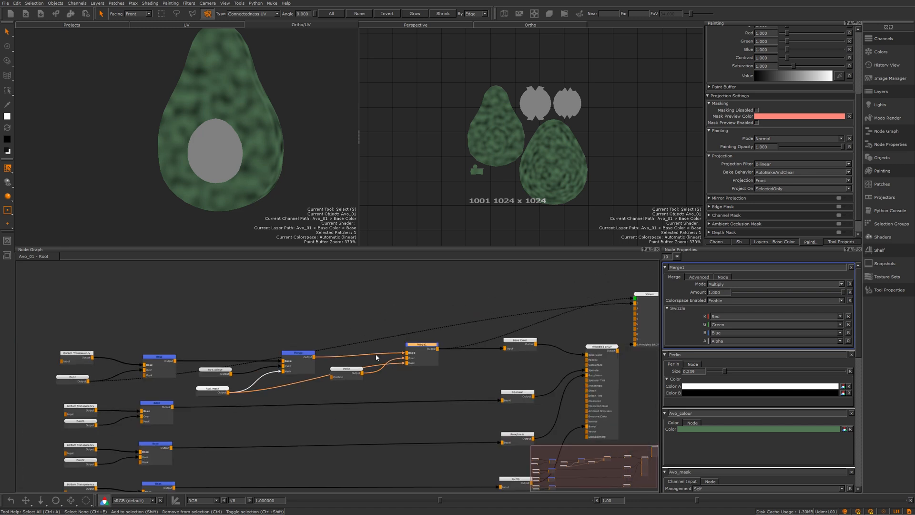
left_click(353, 332)
scroll(305, 374, "up", 3)
left_click(208, 393)
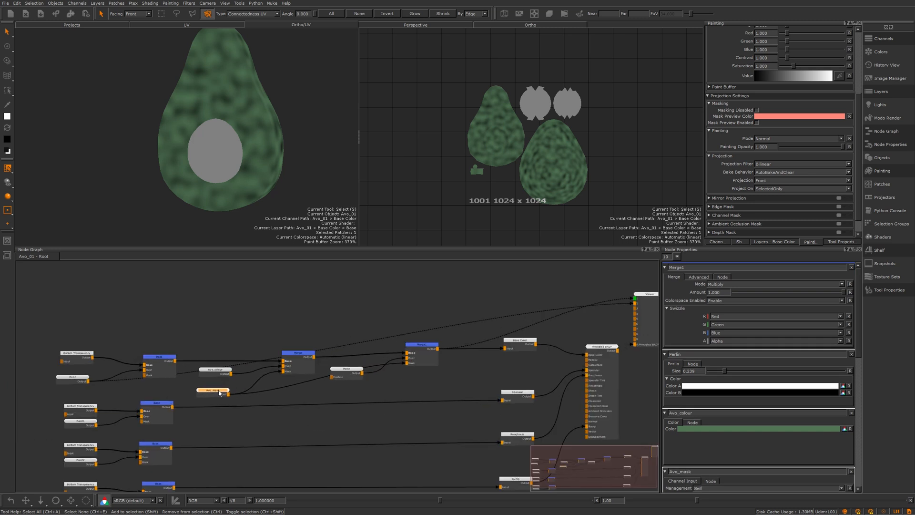
scroll(333, 374, "up", 4)
scroll(265, 397, "down", 5)
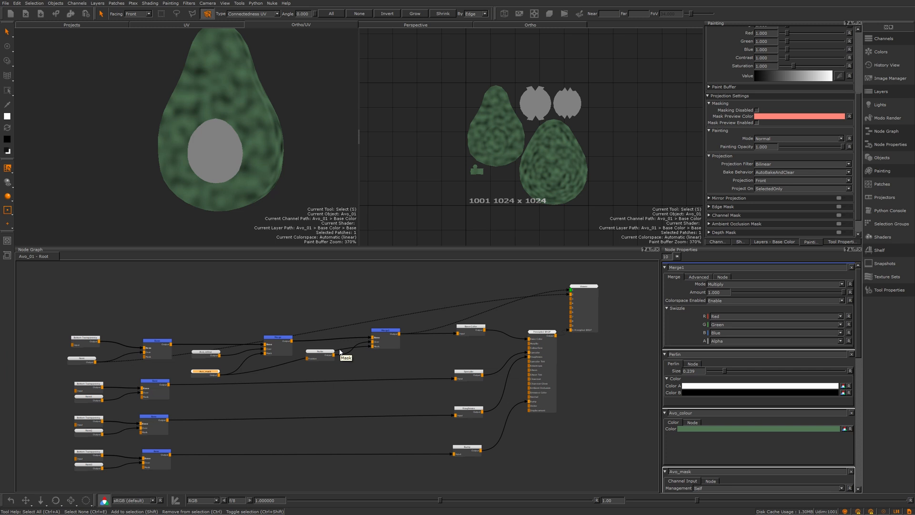
scroll(339, 351, "up", 3)
middle_click_drag(331, 336, 389, 315)
middle_click_drag(481, 336, 421, 349)
scroll(422, 320, "up", 2)
scroll(404, 321, "down", 5)
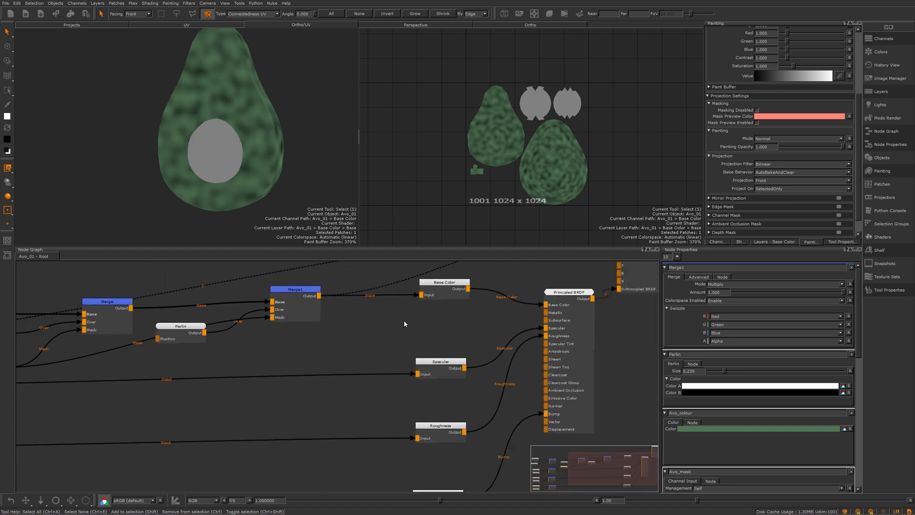
Show the channel list and start a new Channel node in the empty graph area below the Bump channel
left_click(879, 39)
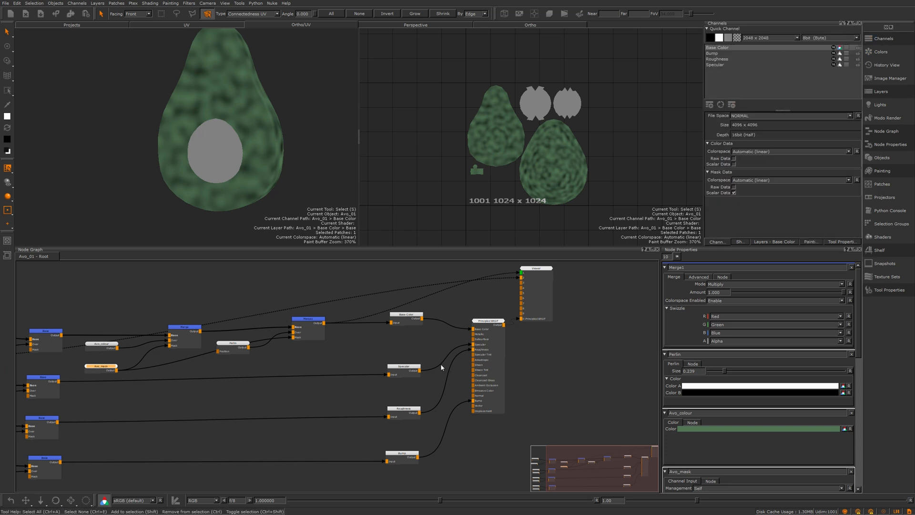
middle_click_drag(467, 363, 494, 313)
middle_click_drag(358, 327, 421, 302)
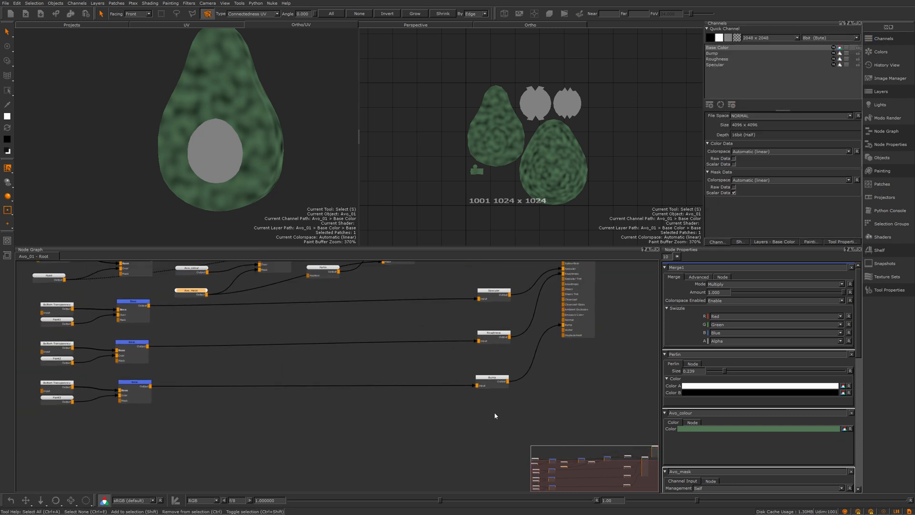
middle_click_drag(494, 415, 408, 407)
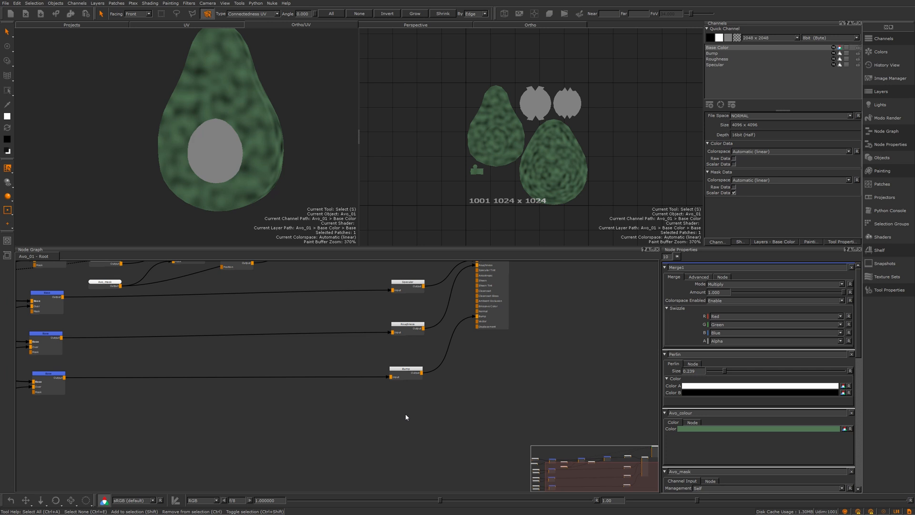
key("Tab")
type("cha")
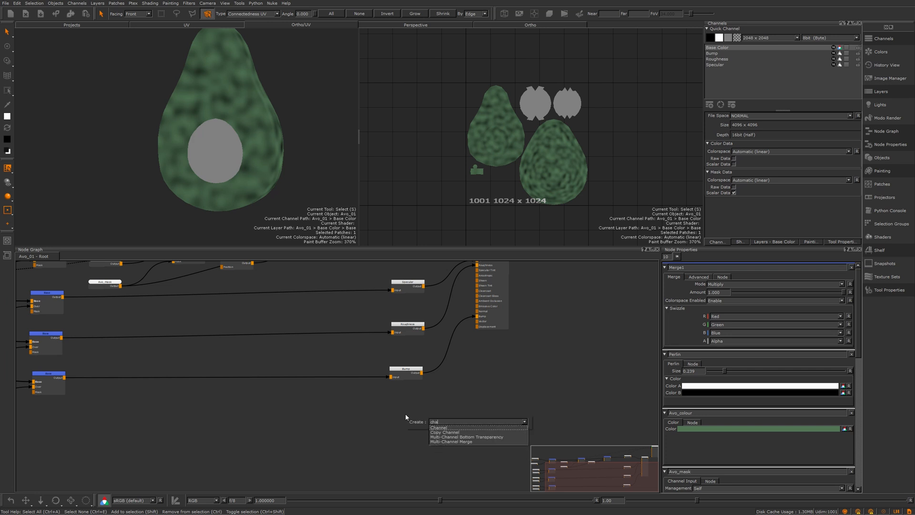
left_click(441, 428)
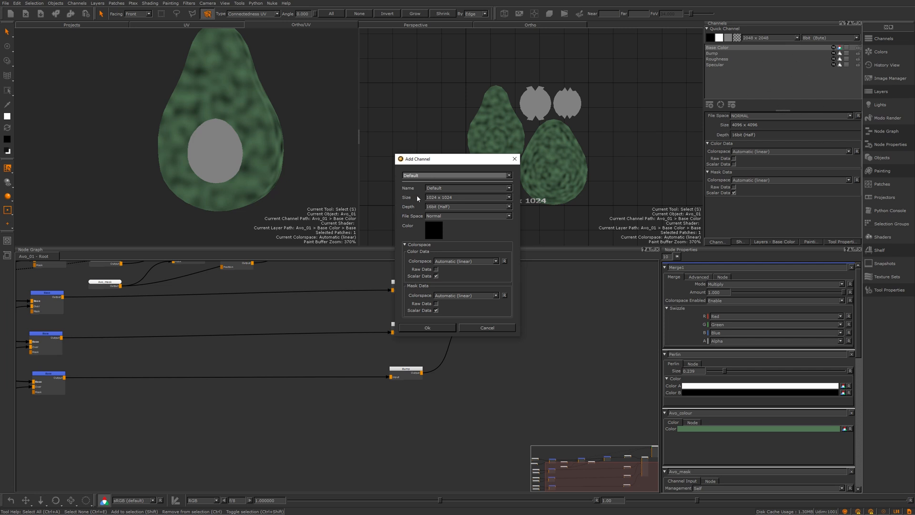
Create the channel with the name Metallic, size 4096 x 4096 and raw colour data
double_click(448, 187)
type("Metallic")
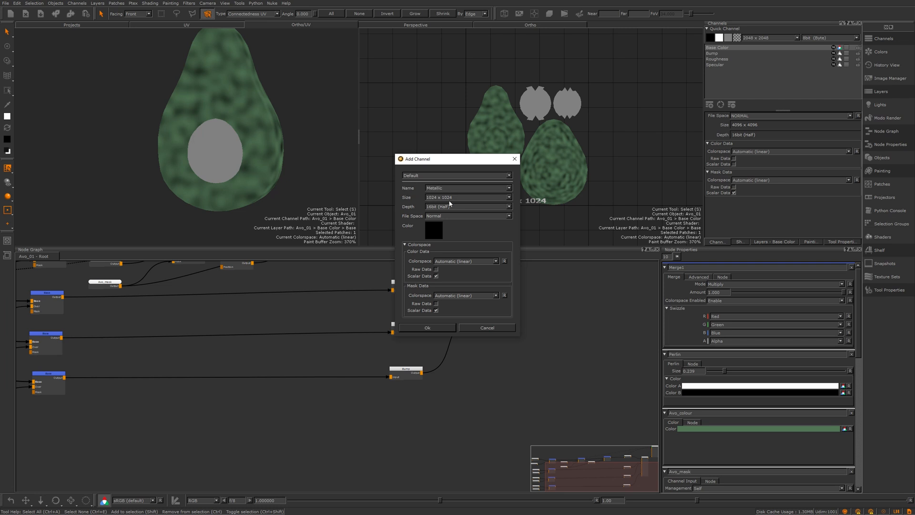
left_click(449, 199)
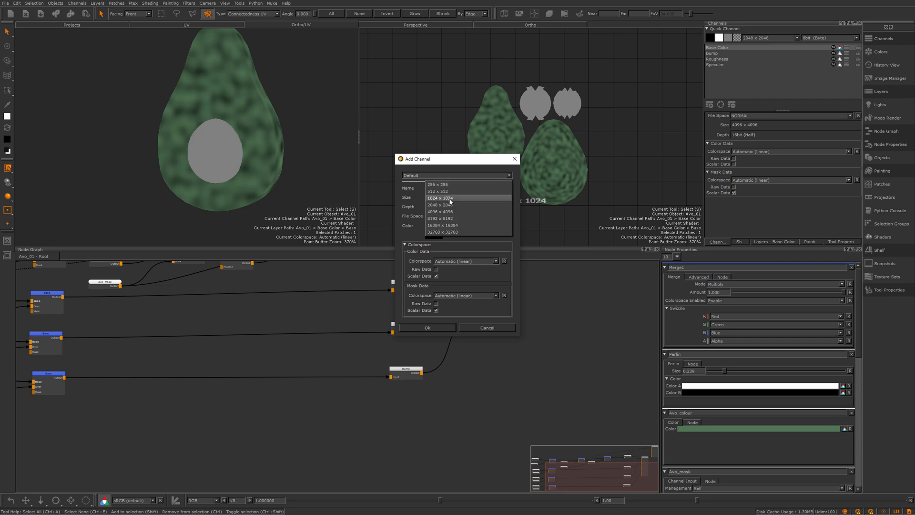
left_click(447, 213)
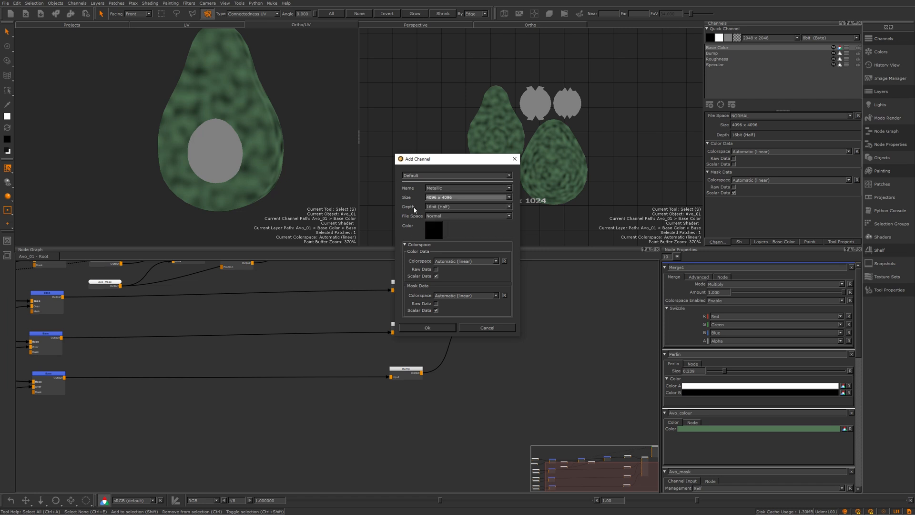
left_click(436, 270)
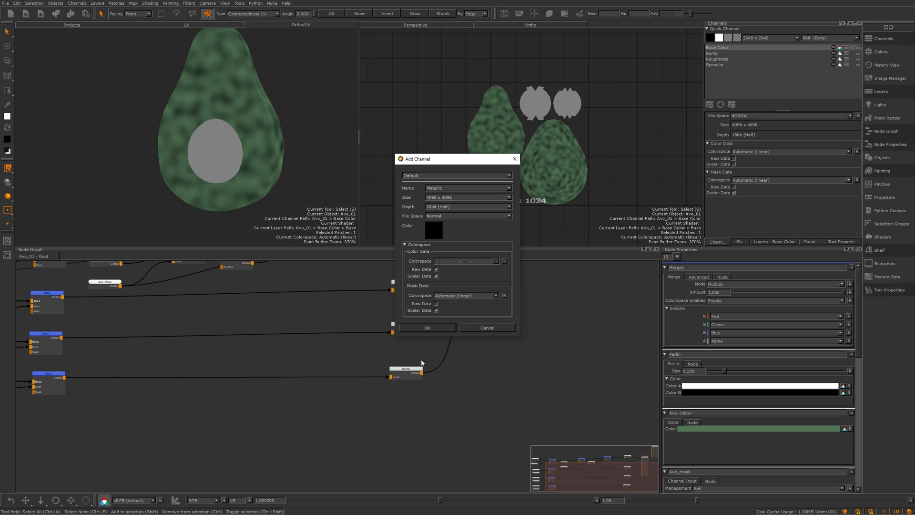
left_click(422, 328)
Place the Metallic channel node below the Bump node and view its output on the model
scroll(476, 381, "up", 3)
left_click_drag(555, 416, 541, 397)
scroll(508, 382, "down", 5)
middle_click_drag(377, 376, 327, 385)
scroll(391, 367, "up", 3)
scroll(202, 122, "down", 3)
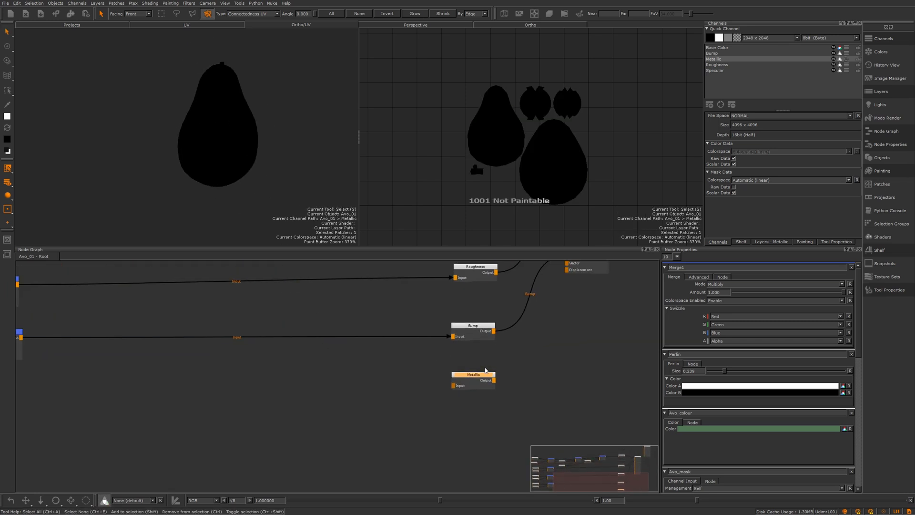
left_click_drag(494, 380, 558, 261)
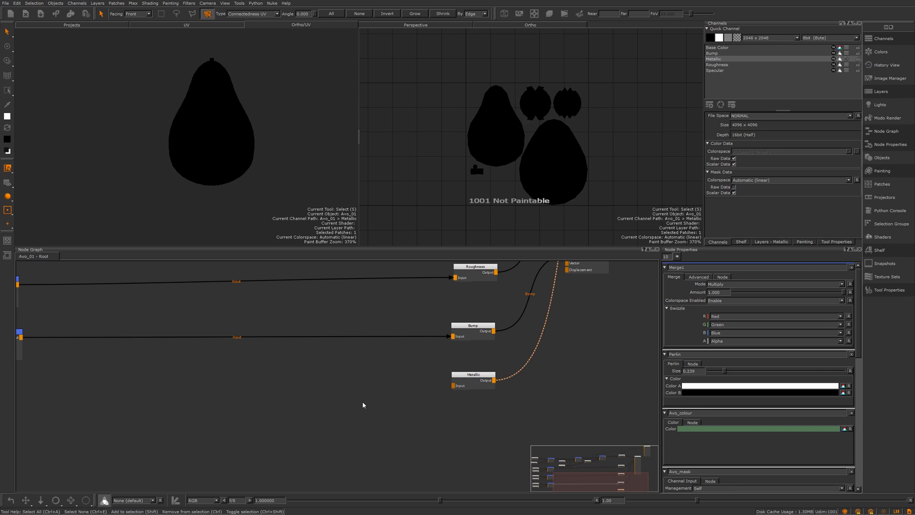
Add a Color node before the Metallic channel node and view its output on the model
left_click(312, 377)
key("Tab")
type("Color")
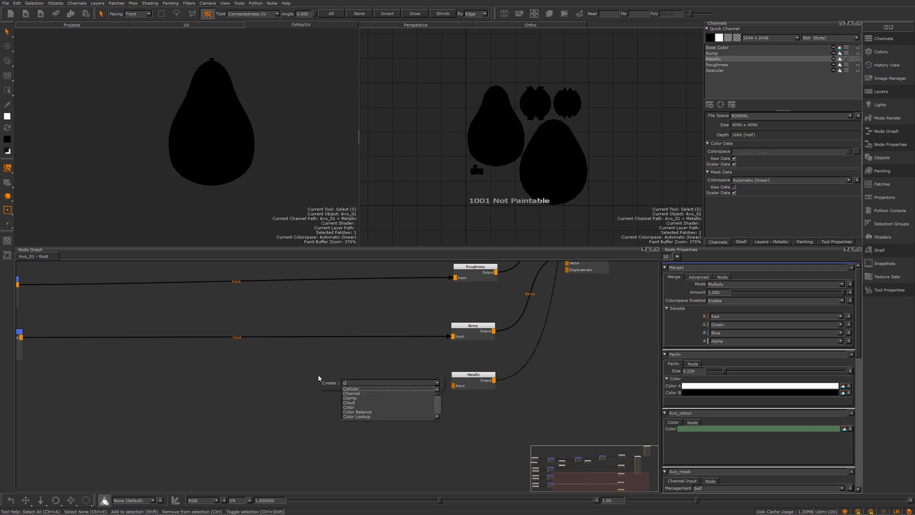
key("Return")
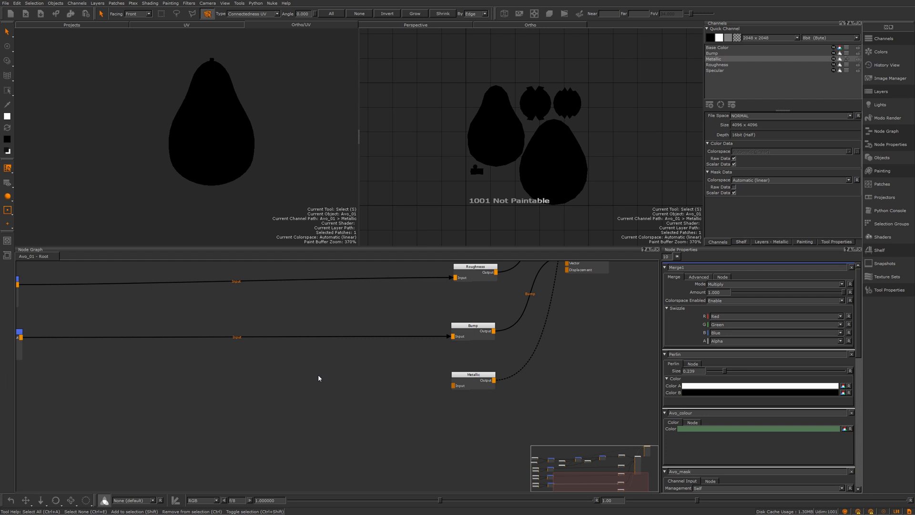
left_click(328, 384)
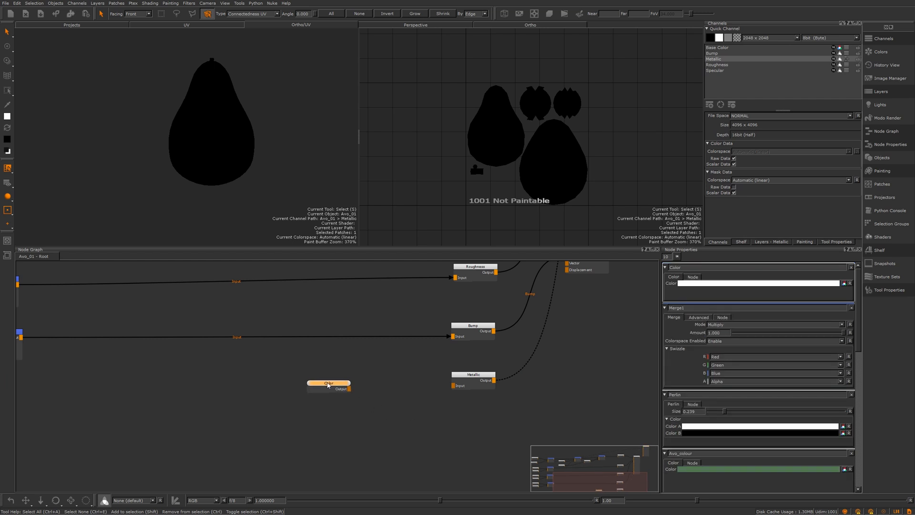
key("1")
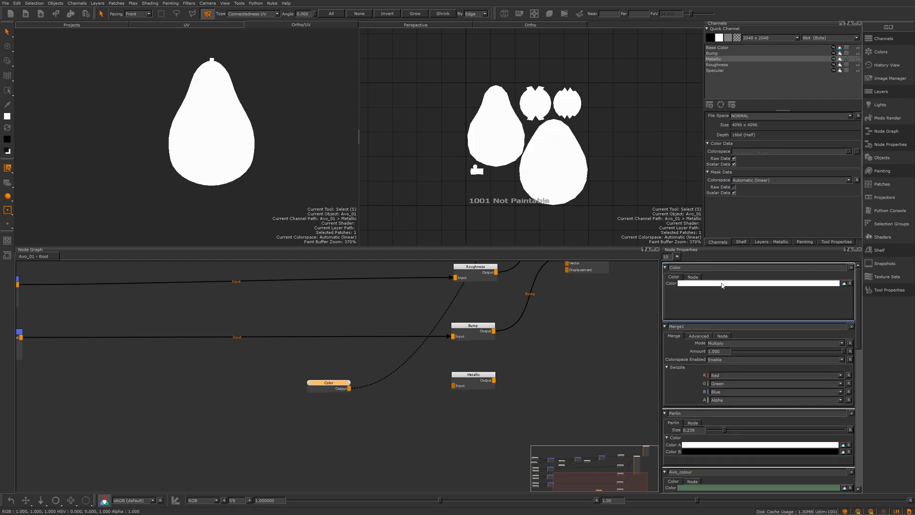
Set the new Color node to black by lowering its value to 0
left_click(721, 284)
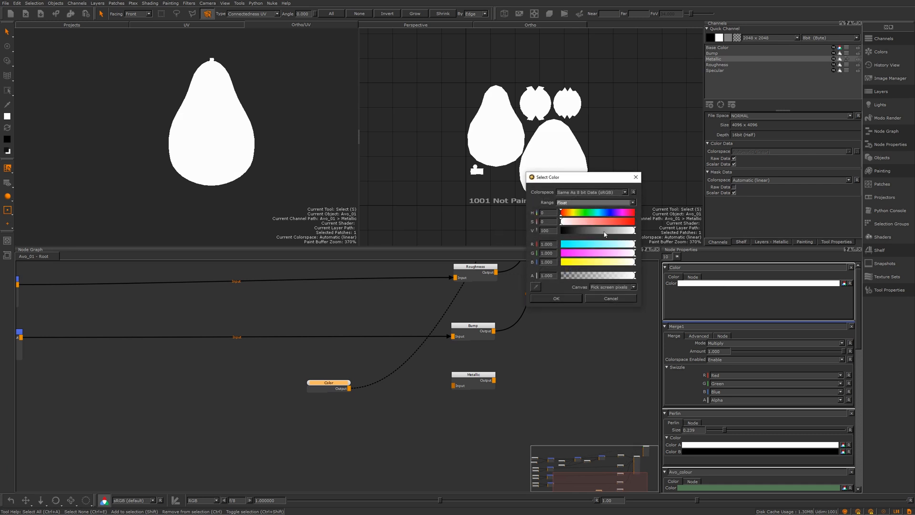
left_click_drag(606, 233, 561, 231)
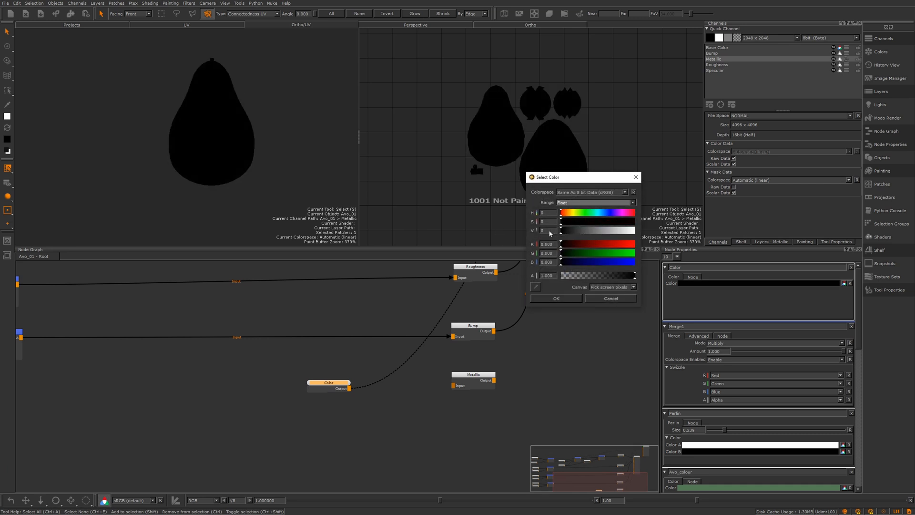
left_click(556, 299)
Connect the black Color node's output to the input of the Metallic channel node
left_click_drag(350, 389, 453, 385)
middle_click_drag(529, 356, 378, 403)
scroll(399, 434, "down", 1)
scroll(385, 443, "up", 2)
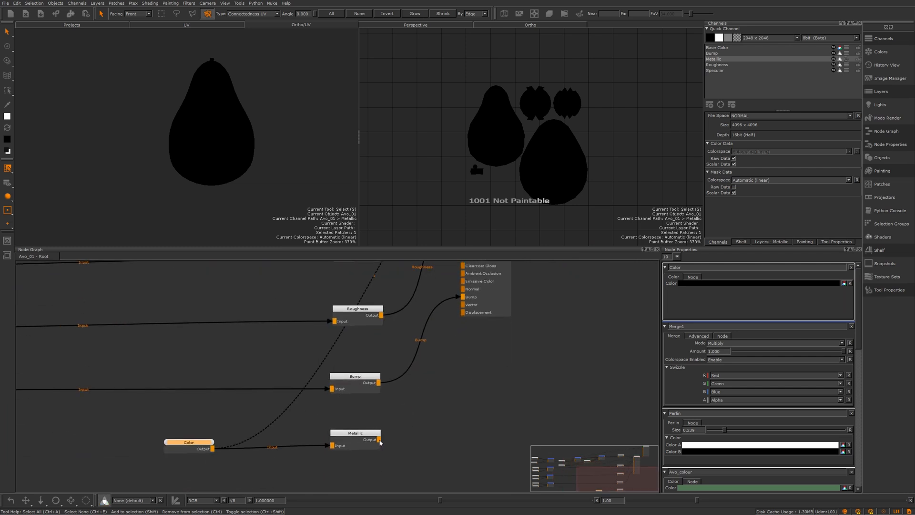
Connect the Metallic channel node's output to the Metallic input of the Principled BRDF node
left_click(379, 440)
scroll(499, 354, "up", 2)
scroll(499, 355, "up", 4)
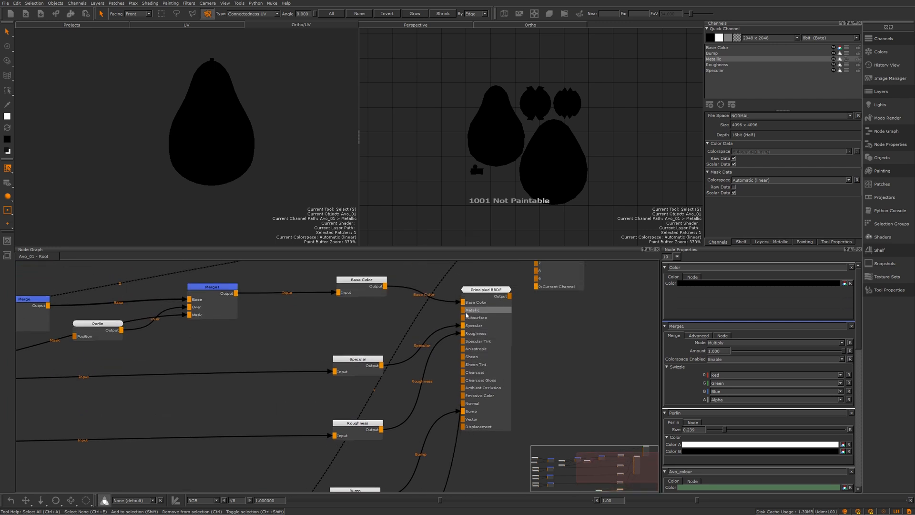
left_click(466, 314)
middle_click_drag(426, 435, 437, 327)
scroll(467, 381, "down", 2)
middle_click_drag(467, 385, 440, 434)
middle_click_drag(357, 448, 399, 412)
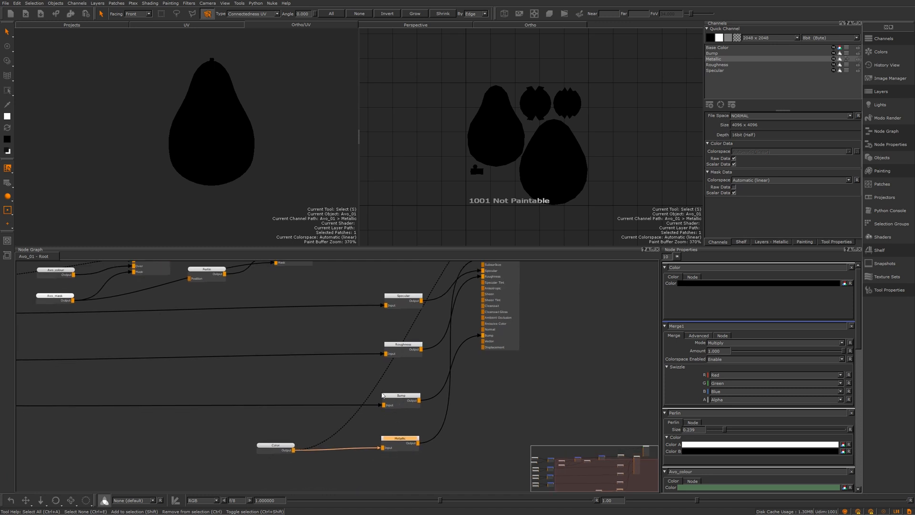
middle_click_drag(418, 393, 456, 392)
scroll(433, 356, "down", 4)
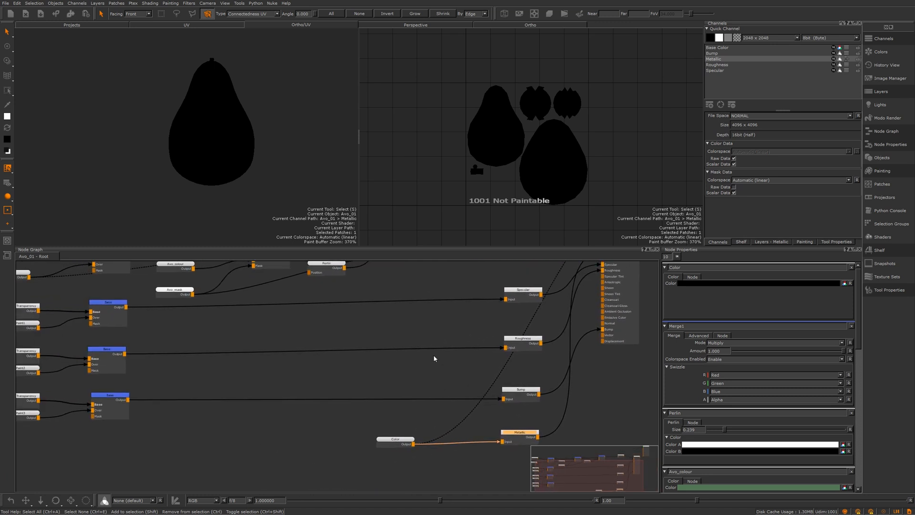
View the Merge1 node's output on the avocado and inspect the noisy green colour from the front
scroll(378, 357, "up", 5)
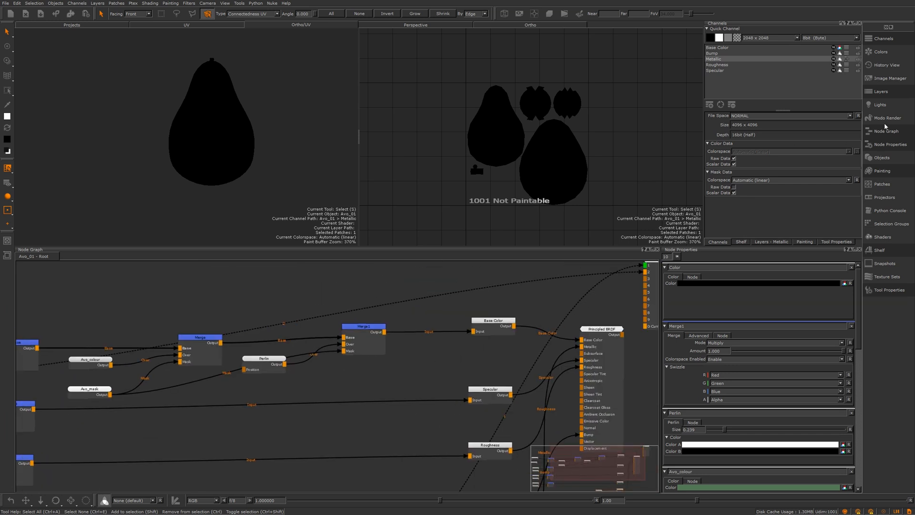
middle_click_drag(386, 332, 406, 333)
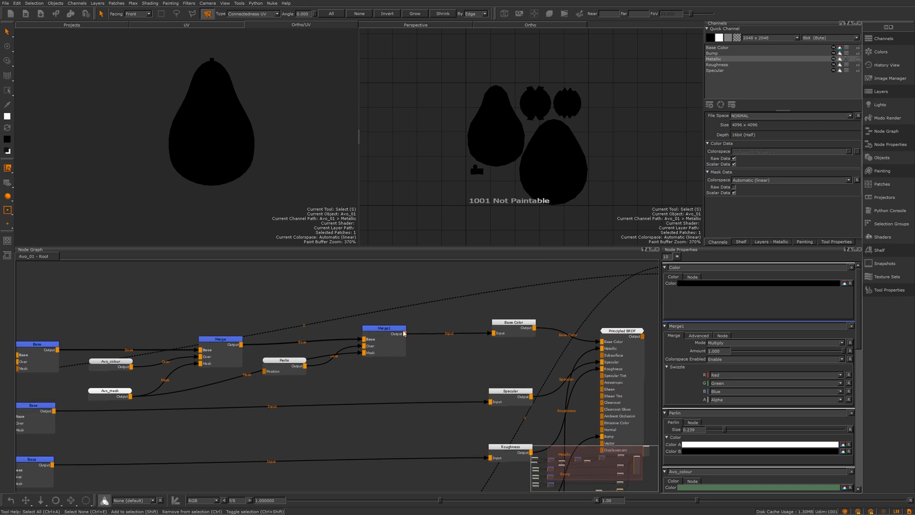
key("1")
left_click_drag(237, 144, 157, 141, "alt")
scroll(170, 138, "up", 4)
scroll(119, 139, "down", 2)
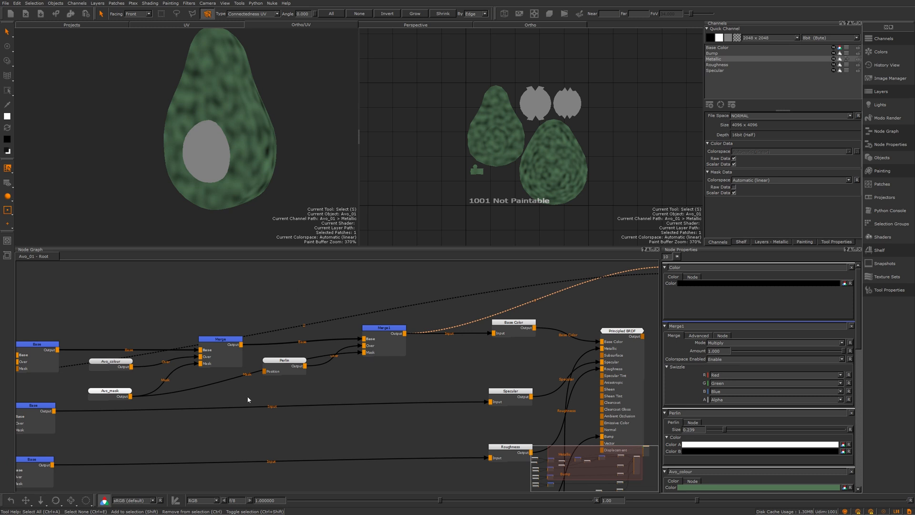
middle_click_drag(247, 399, 312, 398)
left_click_drag(455, 329, 434, 333)
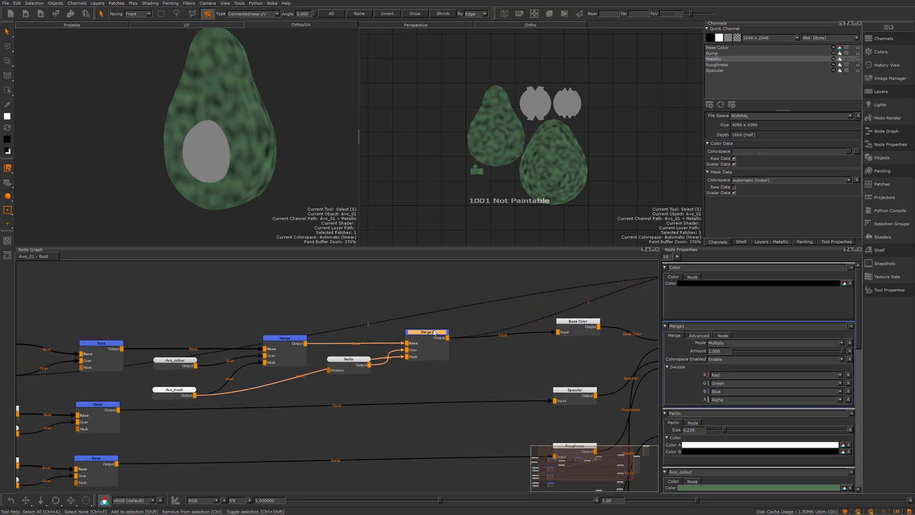
mouse_move(179, 75)
left_mouse_down("alt")
mouse_move(316, 88)
mouse_move(170, 85)
left_mouse_up("alt")
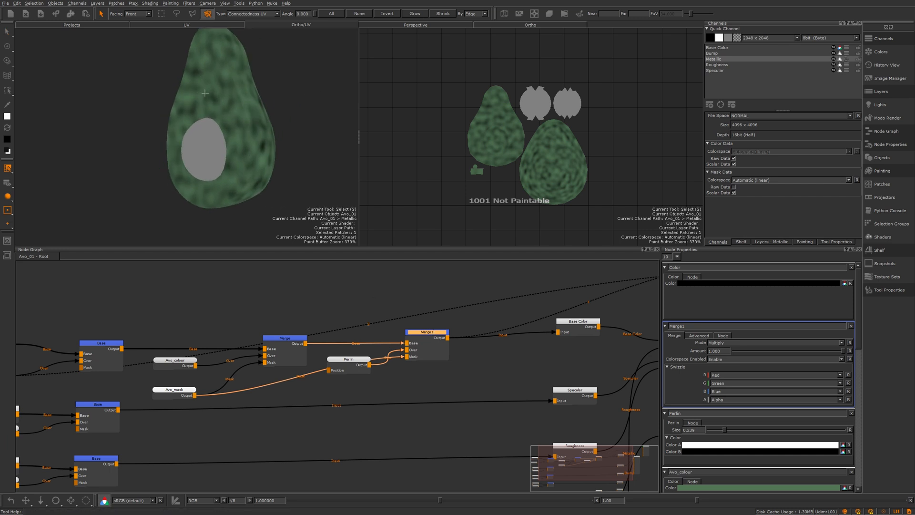
Insert an HSV node between Merge1 and the Base Color channel node and view its output on the model
left_click(432, 342)
left_click_drag(432, 342, 444, 344)
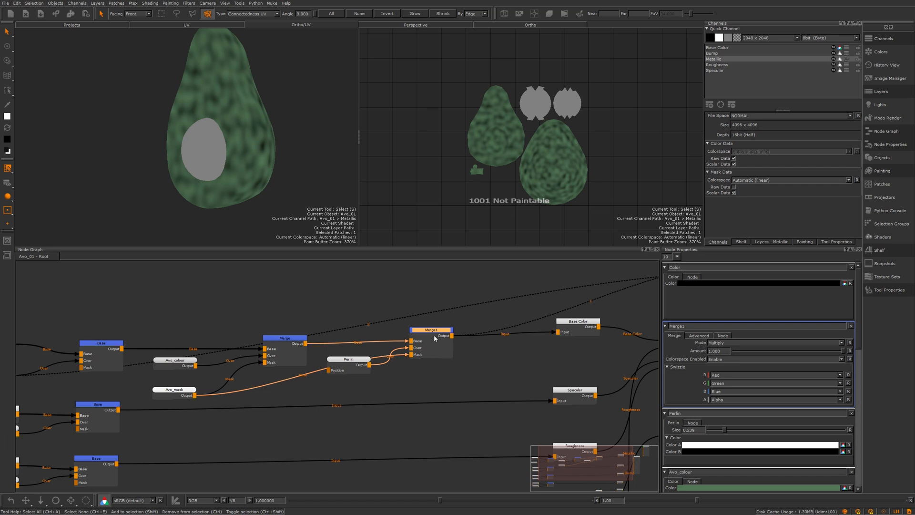
key("Tab")
type("hs")
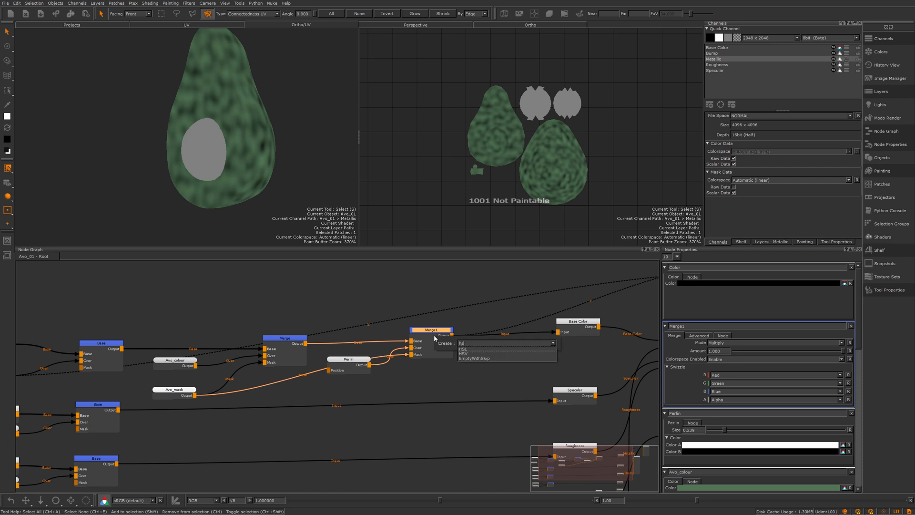
key("Down")
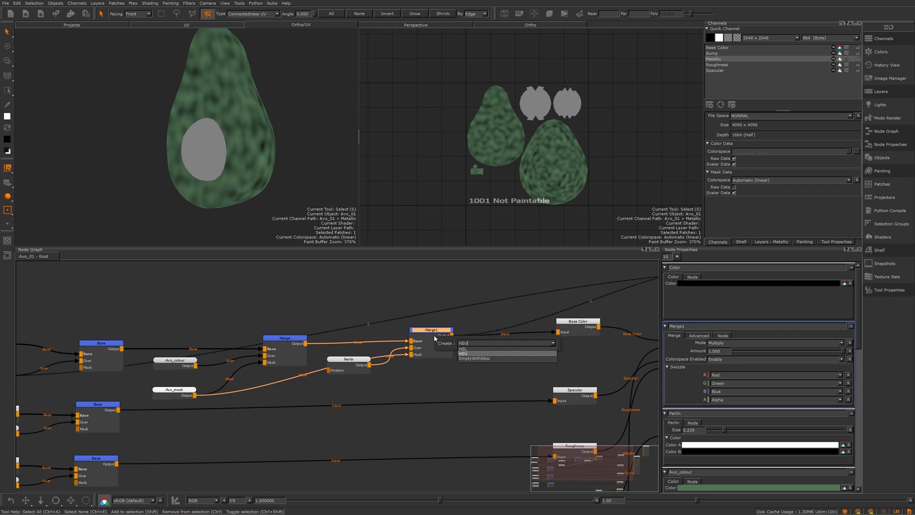
key("Return")
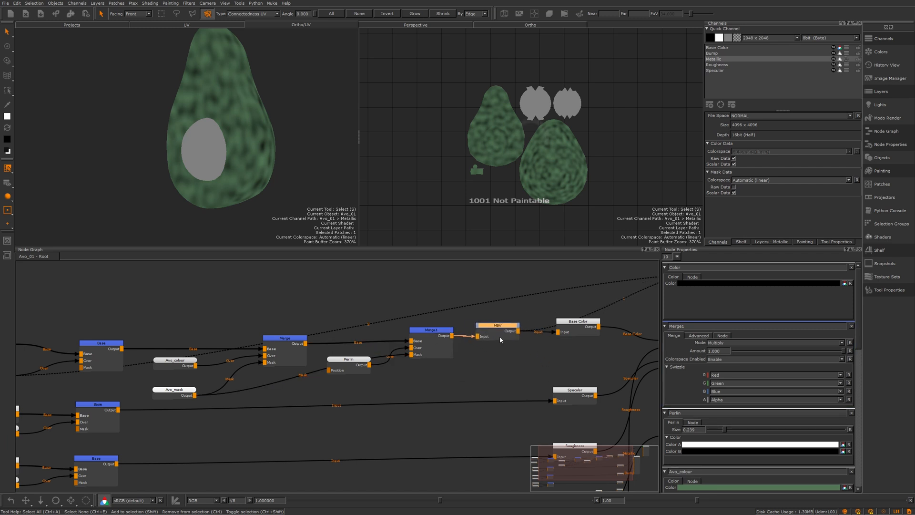
left_click_drag(500, 340, 496, 340)
key("1")
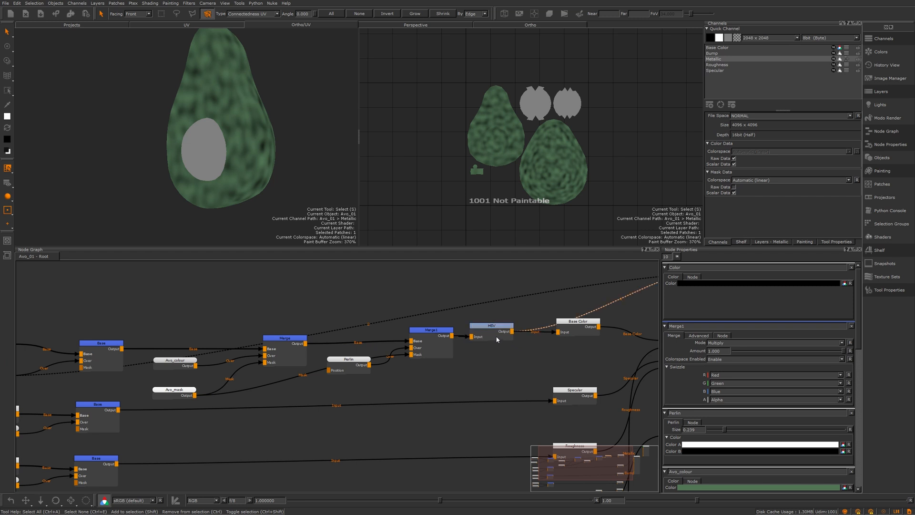
Set the HSV node's hue shift to about -23.8 and its saturation scale to about 1.385
left_click(496, 339)
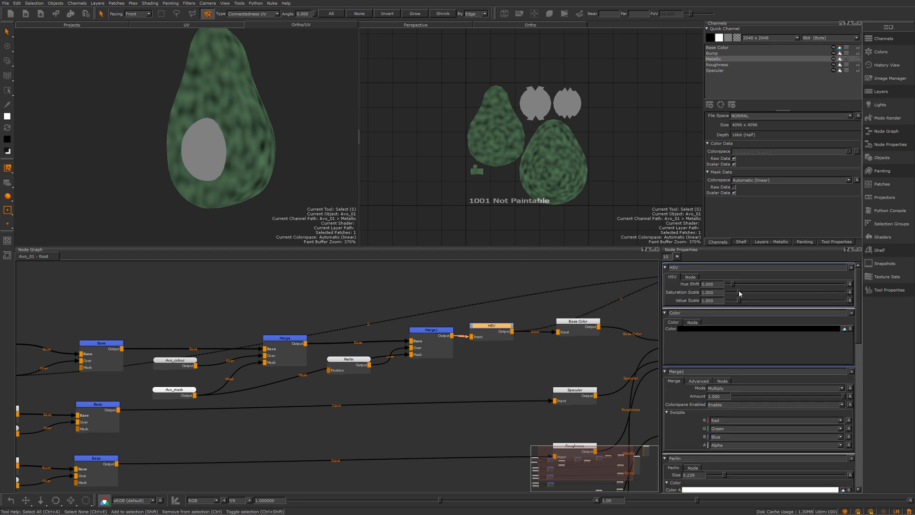
mouse_move(740, 293)
left_mouse_down()
mouse_move(751, 294)
mouse_move(728, 282)
left_mouse_up()
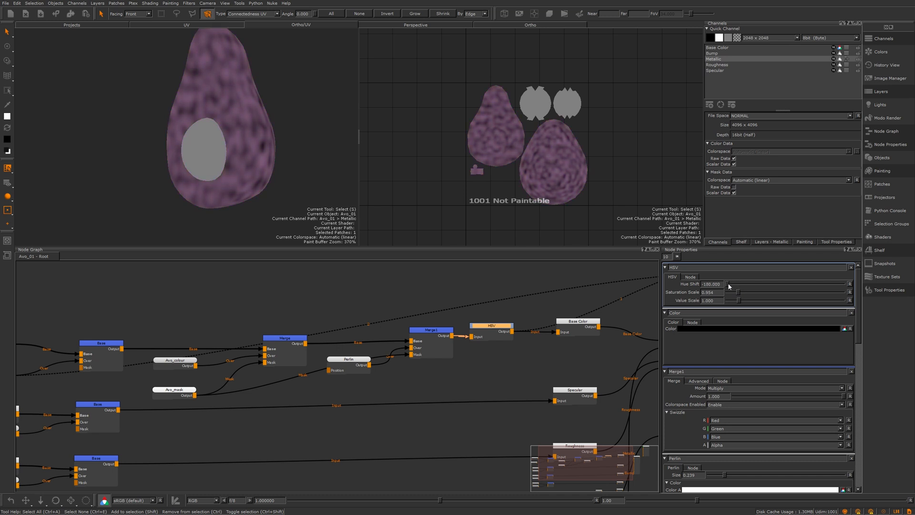
left_click(850, 283)
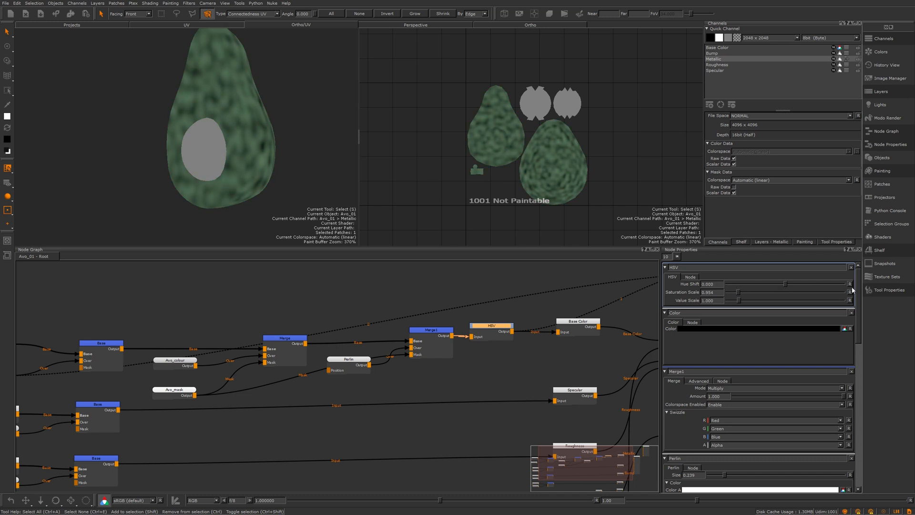
left_click_drag(787, 286, 745, 295)
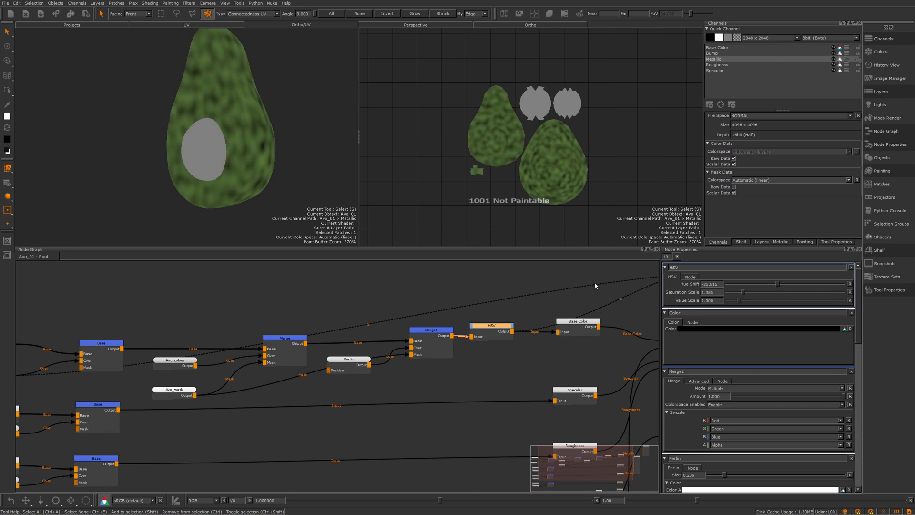
left_click_drag(173, 118, 255, 116, "alt")
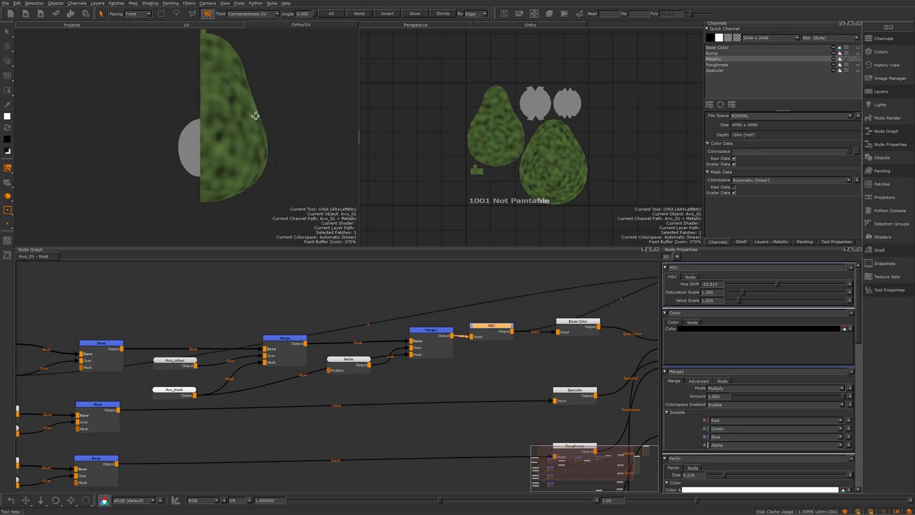
left_click_drag(256, 115, 341, 115, "alt")
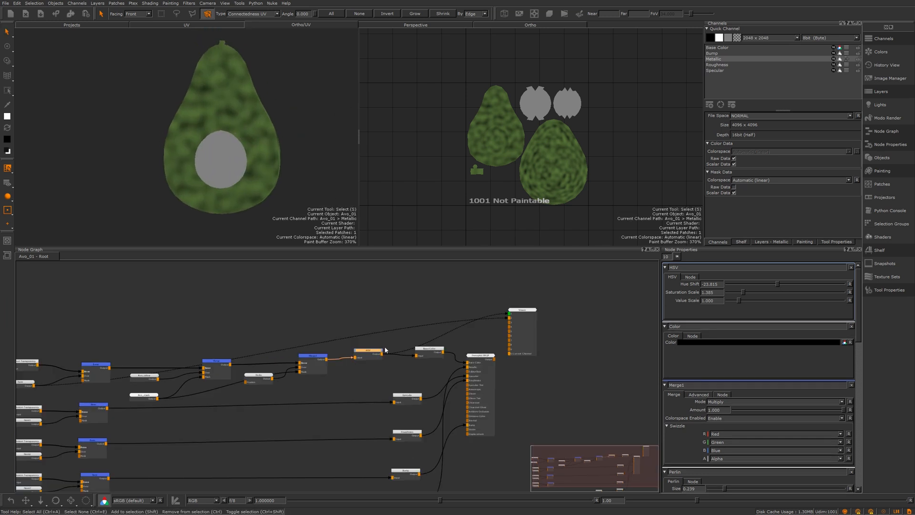
Add a Contrast node after the HSV node and place it in line before the Base Color node
scroll(364, 356, "up", 3)
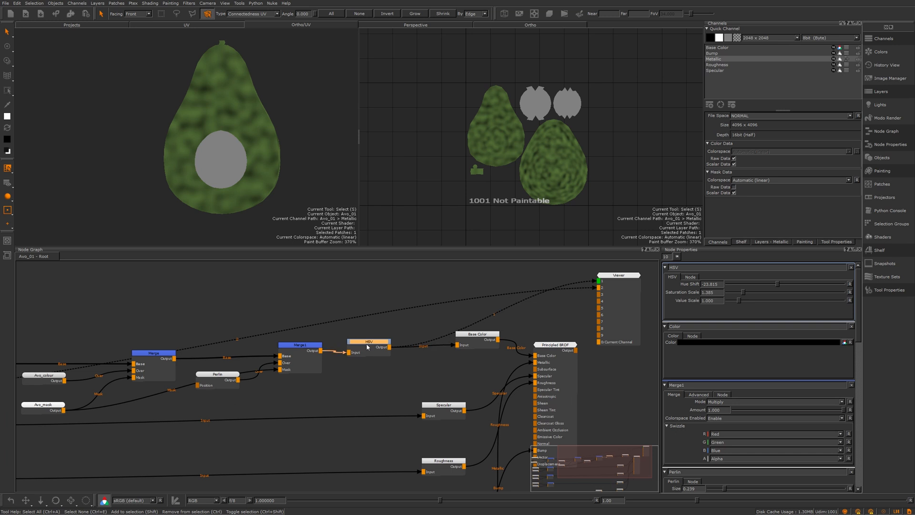
key("Tab")
type("con")
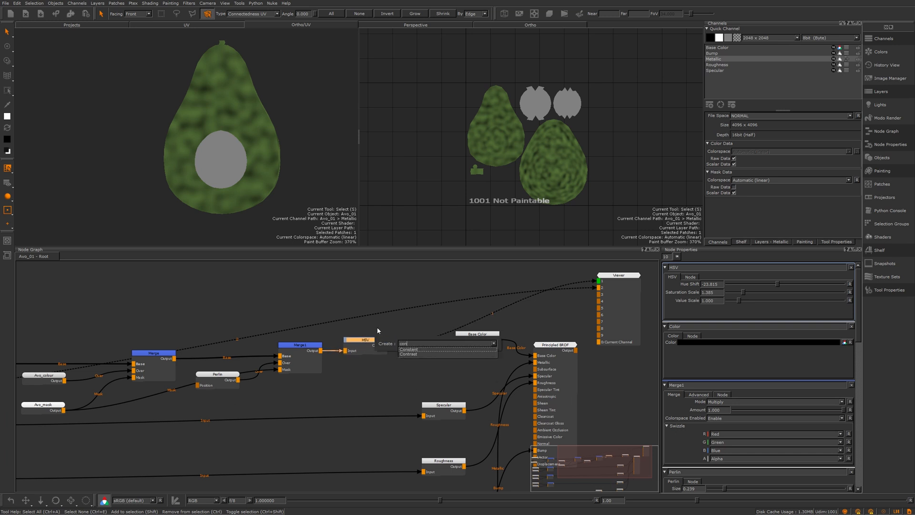
key("Down")
key("Return")
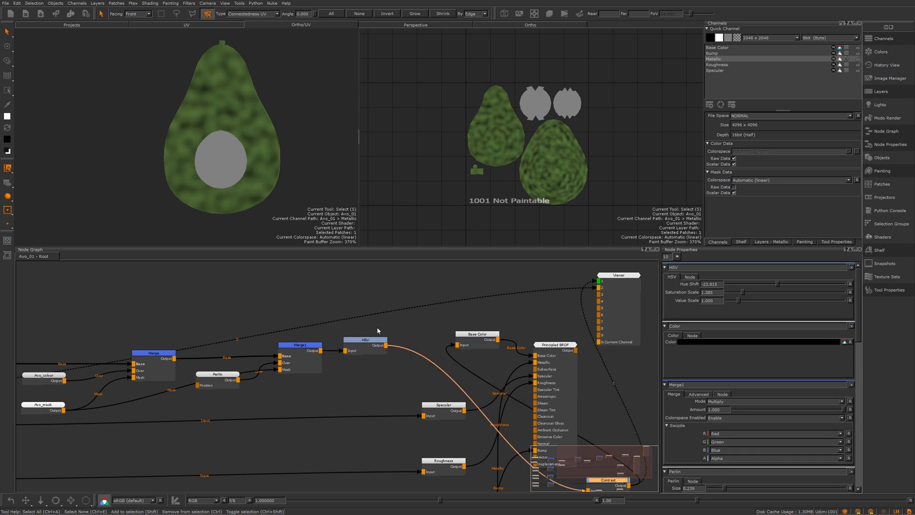
scroll(525, 285, "down", 2)
scroll(473, 320, "down", 2)
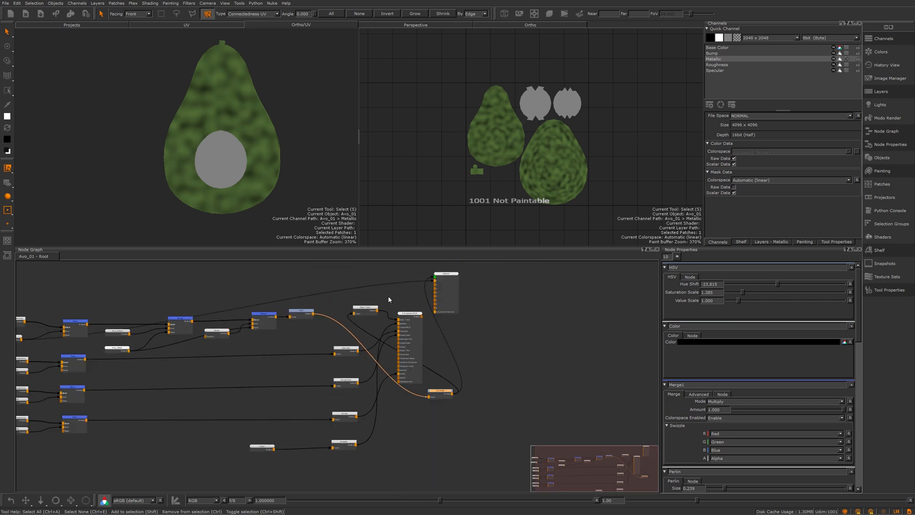
left_click_drag(436, 397, 357, 332)
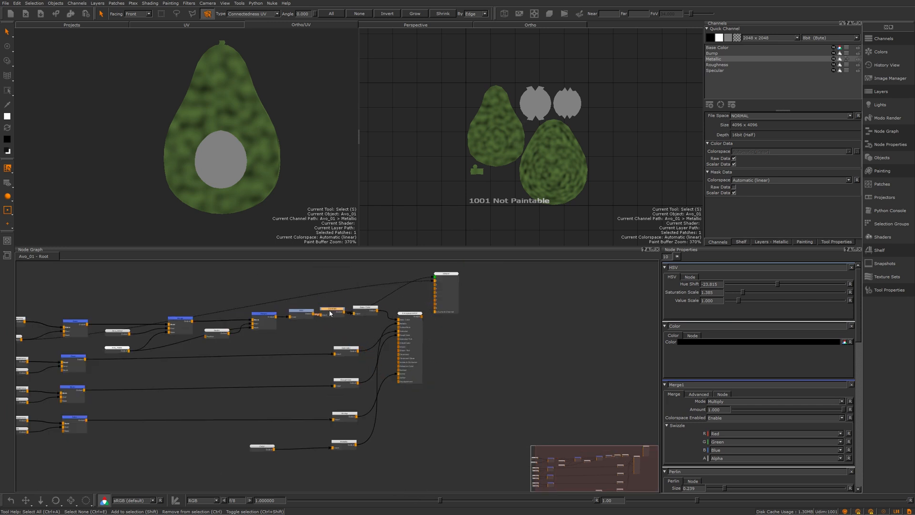
Move the channel, Principled BRDF and Viewer nodes further right to make room after the Contrast node
scroll(333, 305, "down", 2)
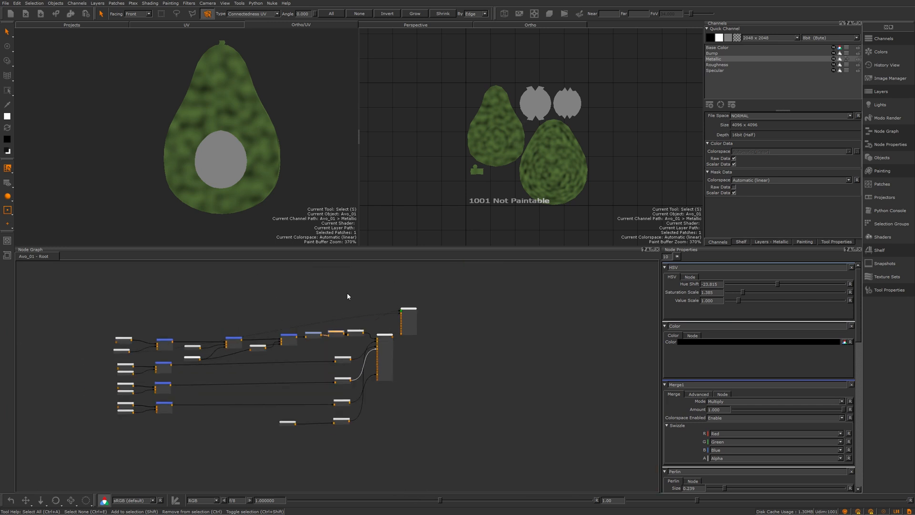
left_click_drag(351, 288, 446, 443)
left_click(353, 306)
left_click_drag(350, 287, 488, 470)
left_click_drag(353, 336, 425, 335)
scroll(359, 323, "up", 4)
Space out the HSV and Contrast nodes in a row after the Merge1 node
left_click(359, 323)
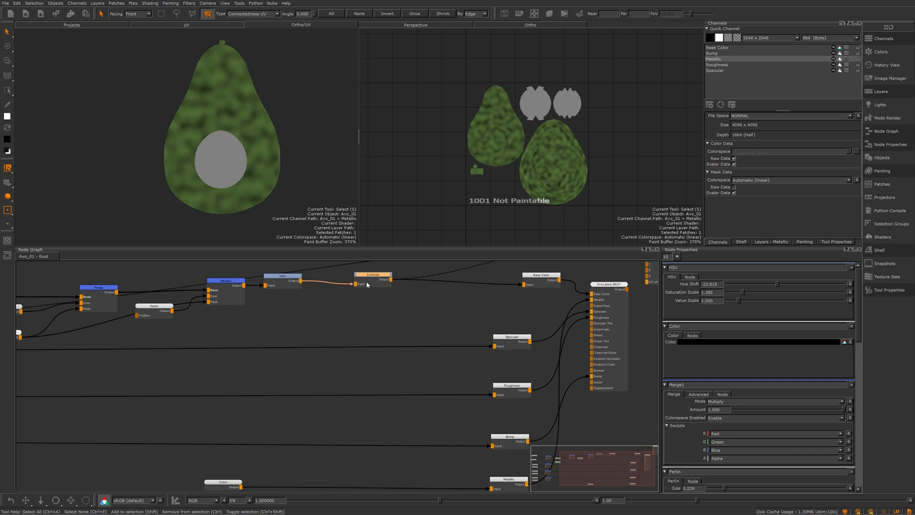
left_click(294, 285)
left_click_drag(294, 284, 307, 280)
left_click_drag(378, 278, 359, 275)
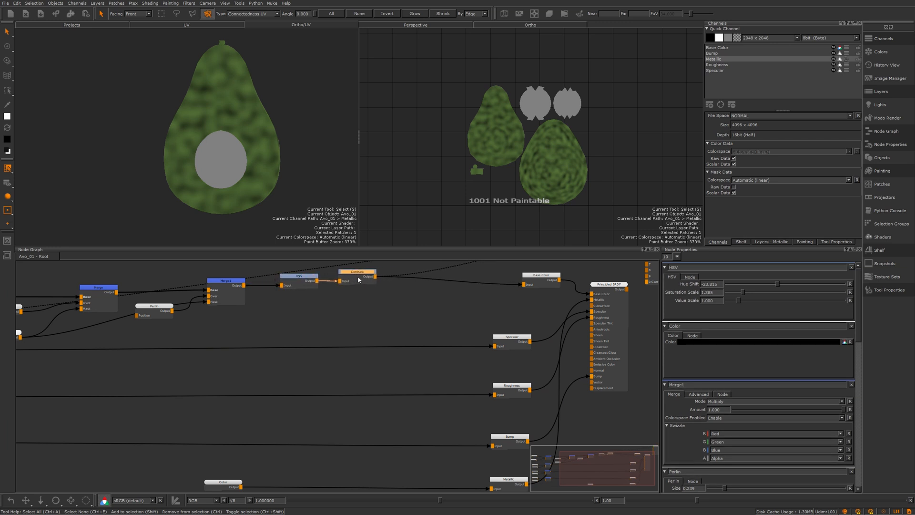
Open the Contrast node's properties and set its contrast to 0.8
left_click(358, 279)
middle_click_drag(388, 327, 427, 376)
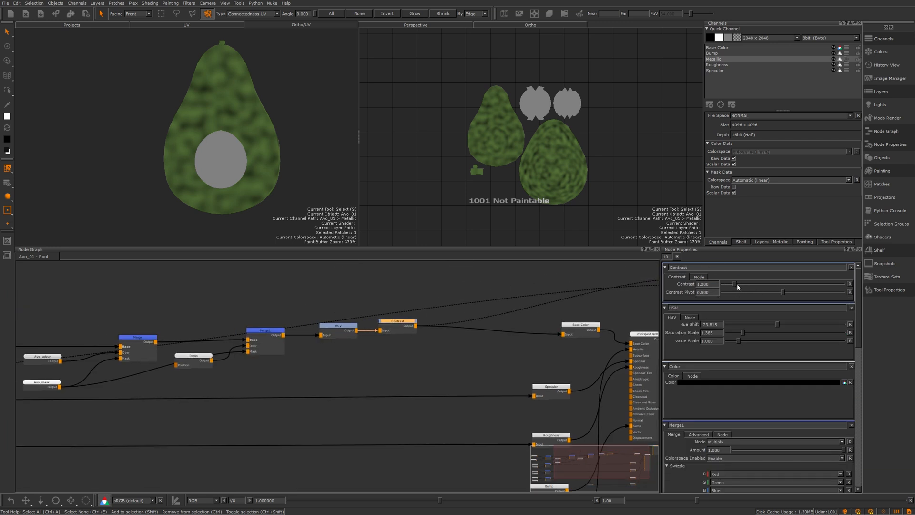
left_click_drag(733, 282, 682, 279)
key("BackSpace")
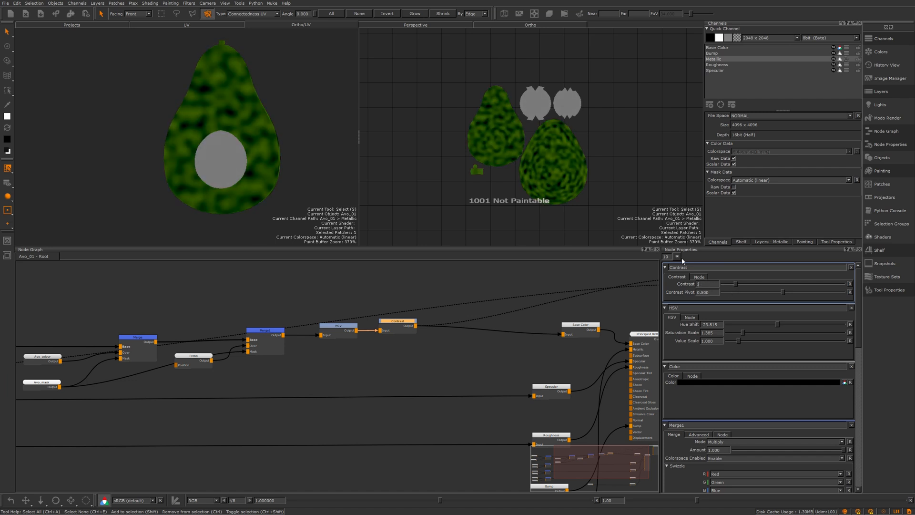
type(".8")
key("Return")
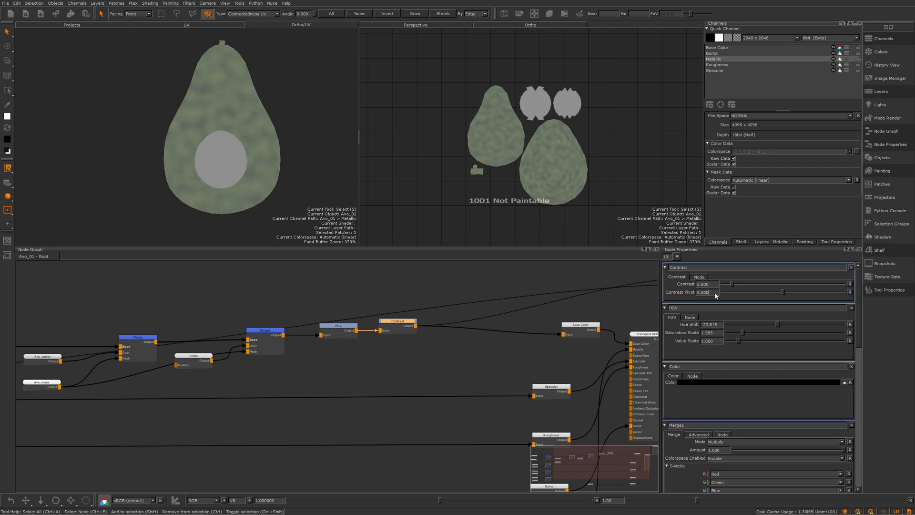
Lower the Contrast node's pivot to about 0.036 and check the result on the avocado from several sides
left_click_drag(782, 292, 726, 297)
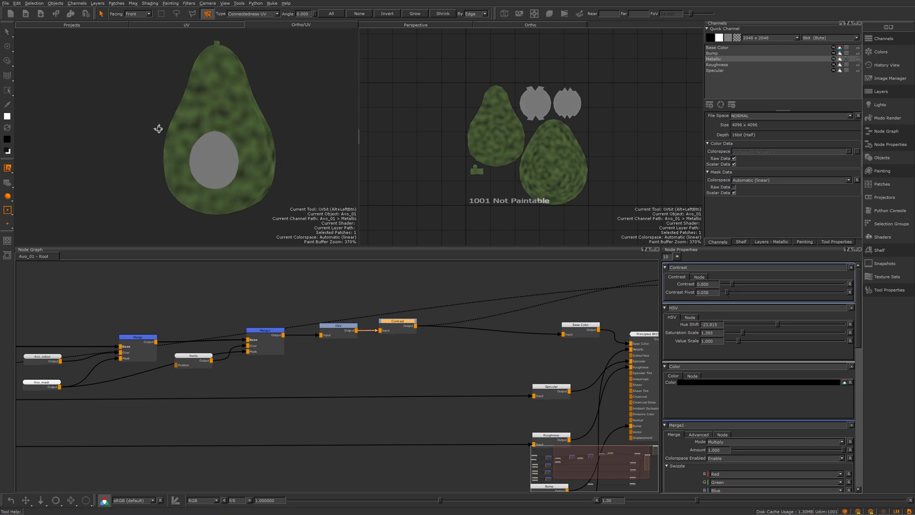
left_click_drag(159, 129, 245, 138, "alt")
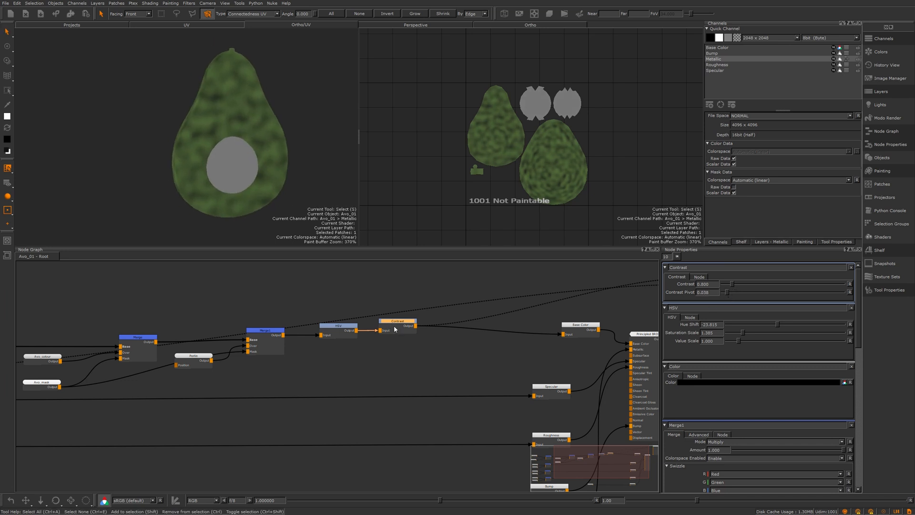
left_click_drag(395, 330, 396, 332)
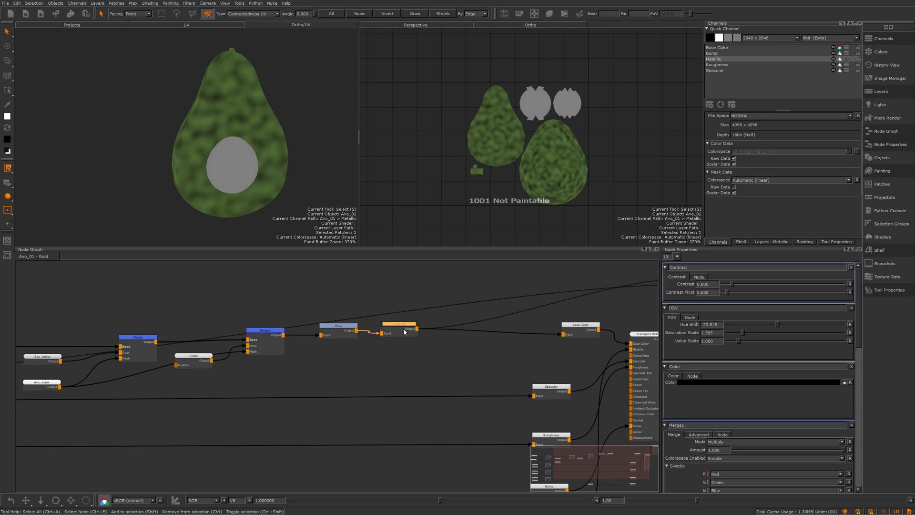
left_click_drag(229, 176, 333, 165, "alt")
right_click_drag(333, 165, 281, 155, "alt")
left_click_drag(281, 155, 180, 141, "alt")
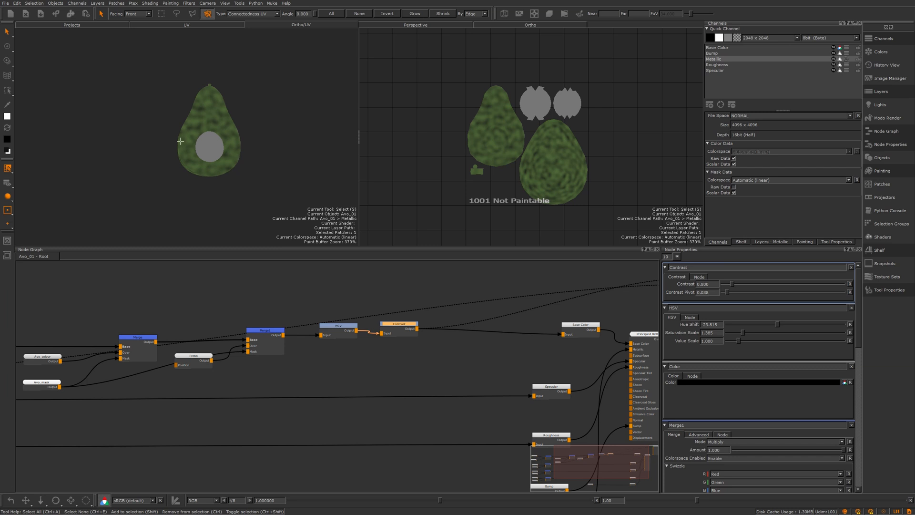
scroll(301, 353, "down", 4)
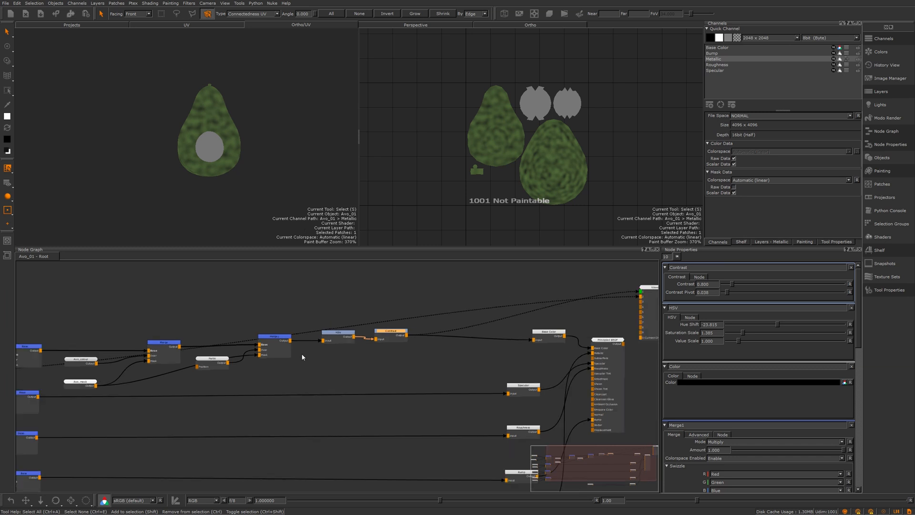
Look over the whole node graph, from the paint and merge rows through to the channel nodes and Principled BRDF
middle_click_drag(294, 332, 395, 321)
scroll(350, 320, "up", 2)
scroll(351, 322, "down", 2)
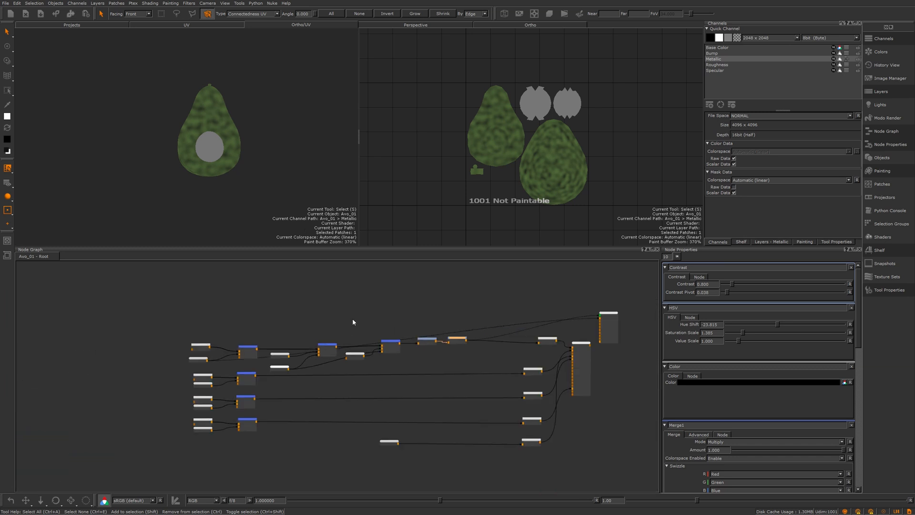
scroll(380, 346, "down", 2)
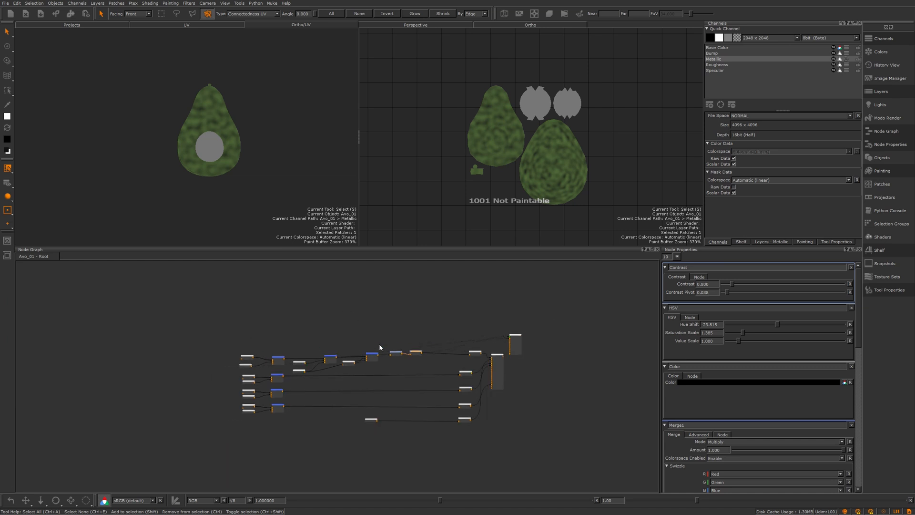
scroll(379, 344, "down", 2)
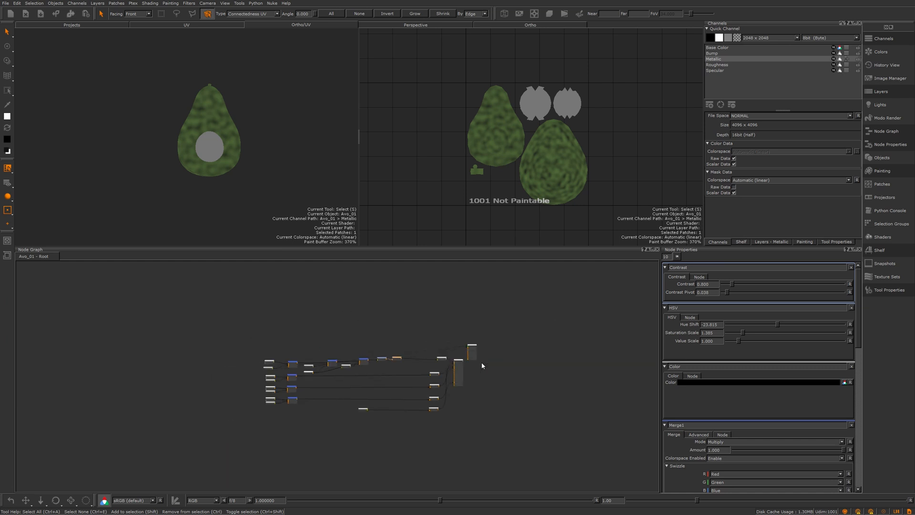
scroll(421, 279, "down", 2)
scroll(529, 389, "down", 3)
middle_click_drag(529, 390, 524, 392)
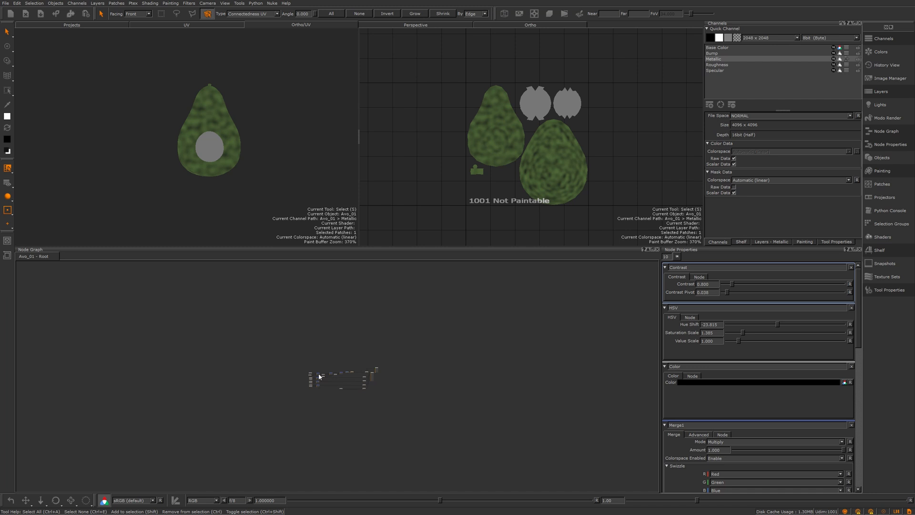
scroll(319, 376, "up", 5)
scroll(453, 380, "up", 1)
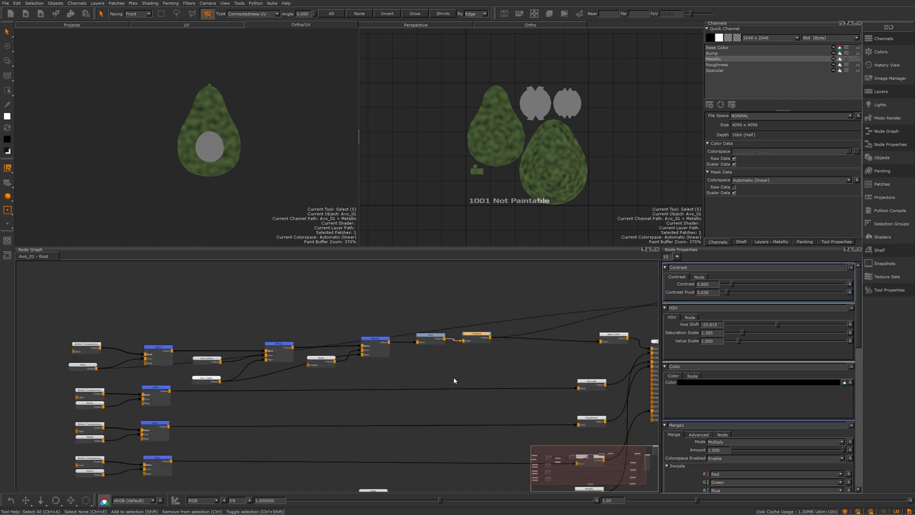
scroll(453, 379, "up", 1)
middle_click_drag(320, 406, 316, 321)
middle_click_drag(252, 386, 254, 420)
scroll(252, 387, "down", 3)
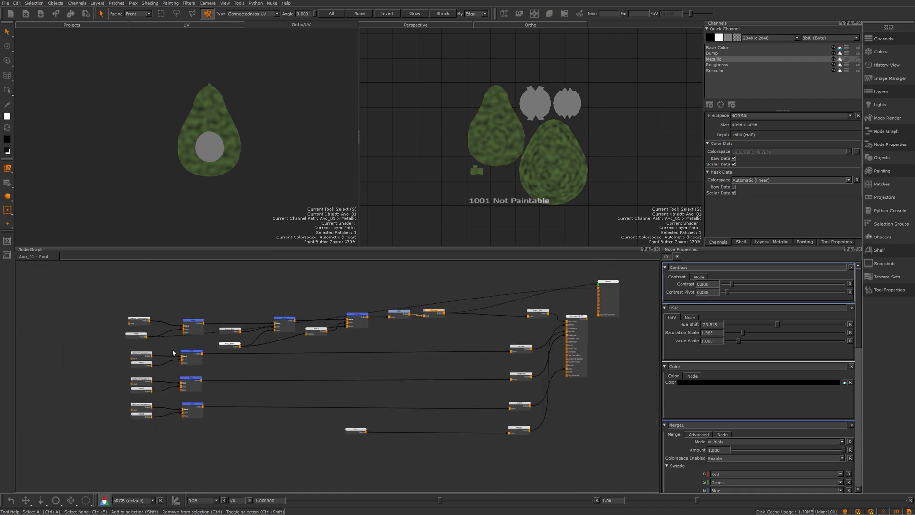
scroll(460, 377, "up", 3)
scroll(248, 324, "down", 1)
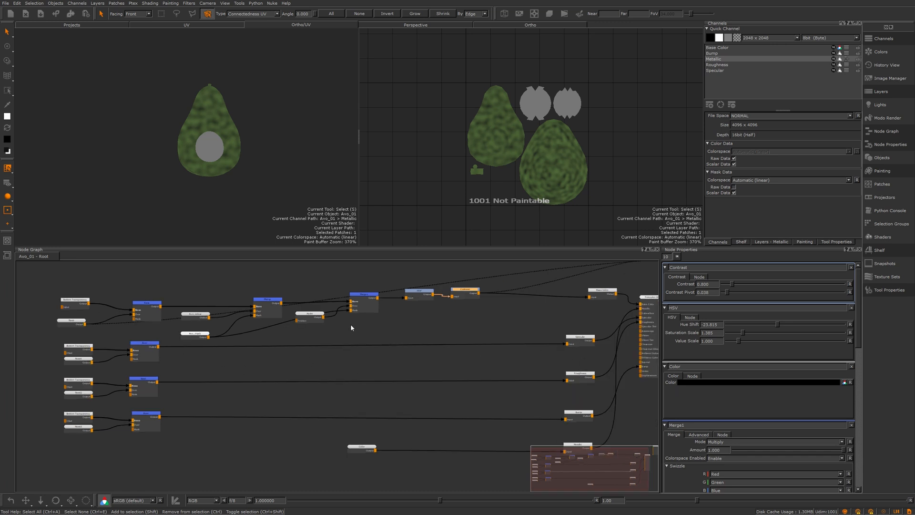
middle_click_drag(328, 316, 357, 370)
middle_click_drag(391, 434, 418, 300)
middle_click_drag(312, 420, 307, 451)
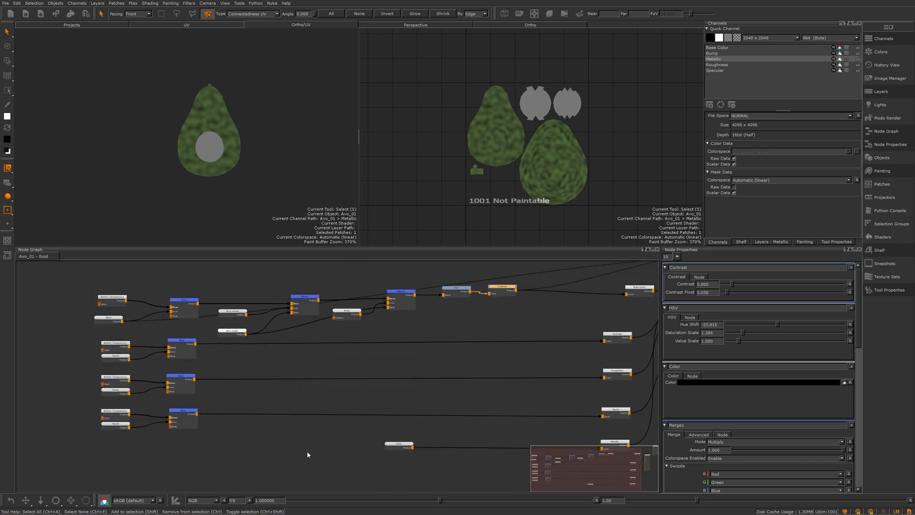
Add a Backdrop node in the empty area below the lowest paint row and enlarge it to a big square
middle_click_drag(243, 434, 276, 418)
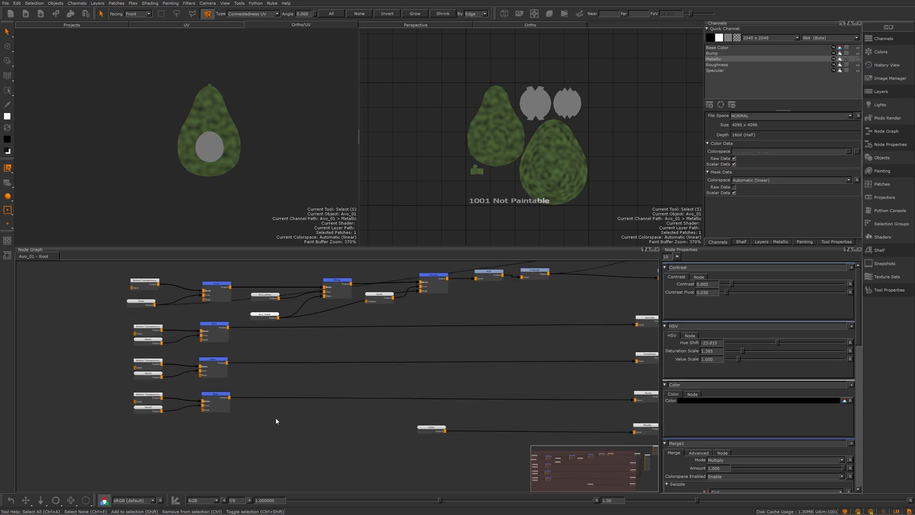
key("Tab")
type("bac")
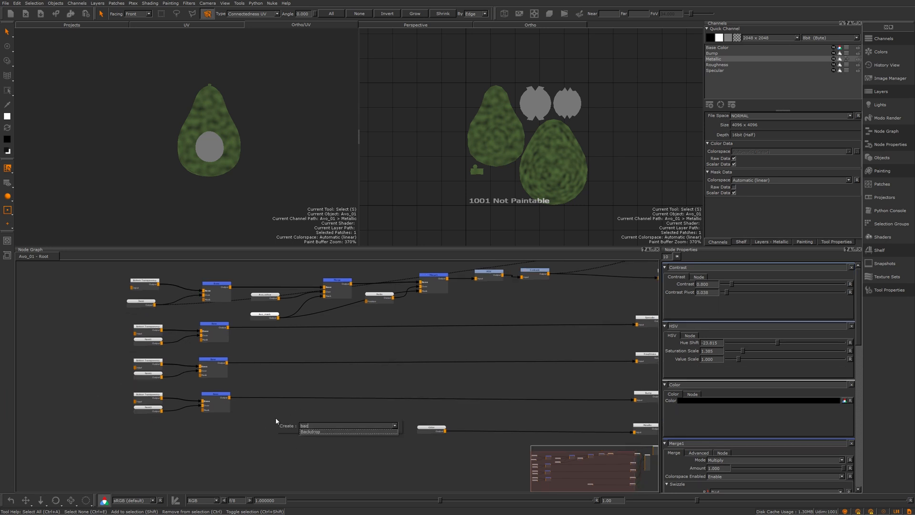
key("Return")
scroll(311, 454, "up", 2)
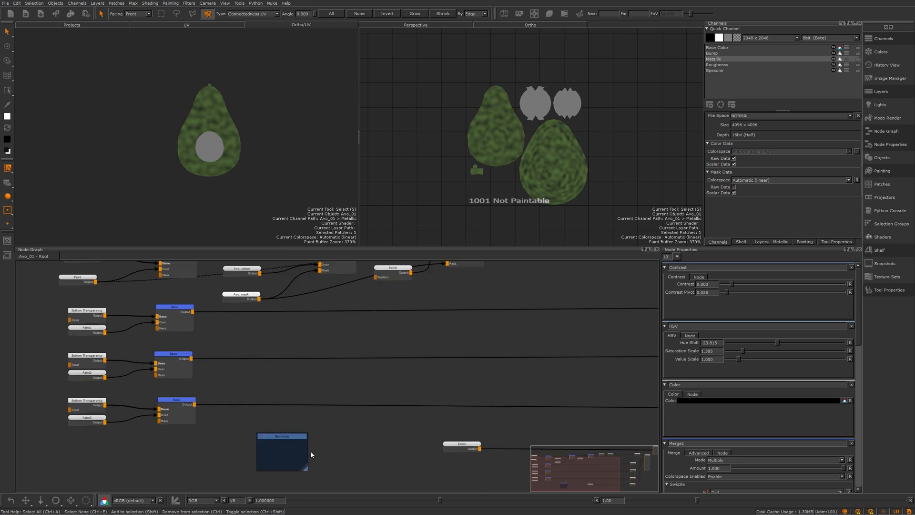
middle_click_drag(315, 448, 324, 389)
left_click_drag(313, 408, 417, 511)
middle_click_drag(344, 421, 287, 343)
scroll(320, 389, "down", 2)
Open the backdrop's properties and brighten its blue background colour to a value of 70
left_click(319, 349)
scroll(292, 402, "down", 2)
scroll(337, 382, "up", 2)
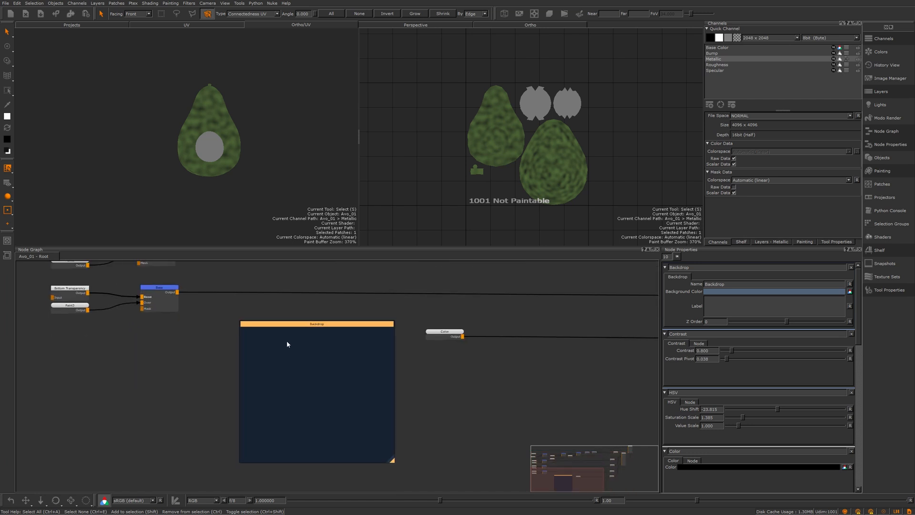
left_click(736, 294)
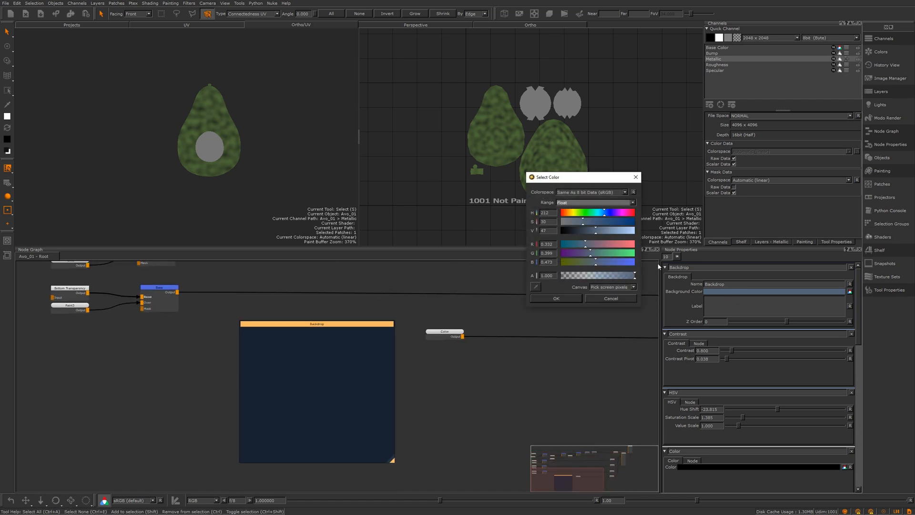
left_click_drag(602, 228, 614, 234)
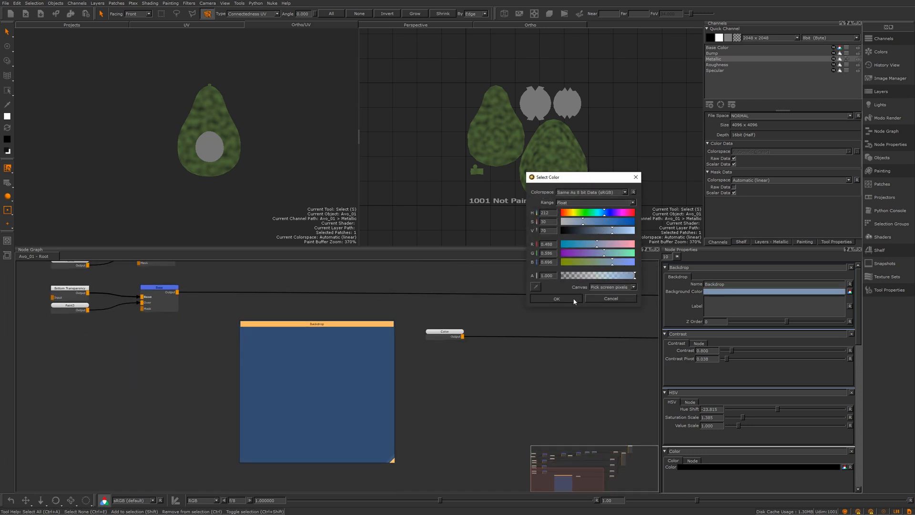
left_click(556, 299)
Rename the backdrop as MASKS
double_click(747, 283)
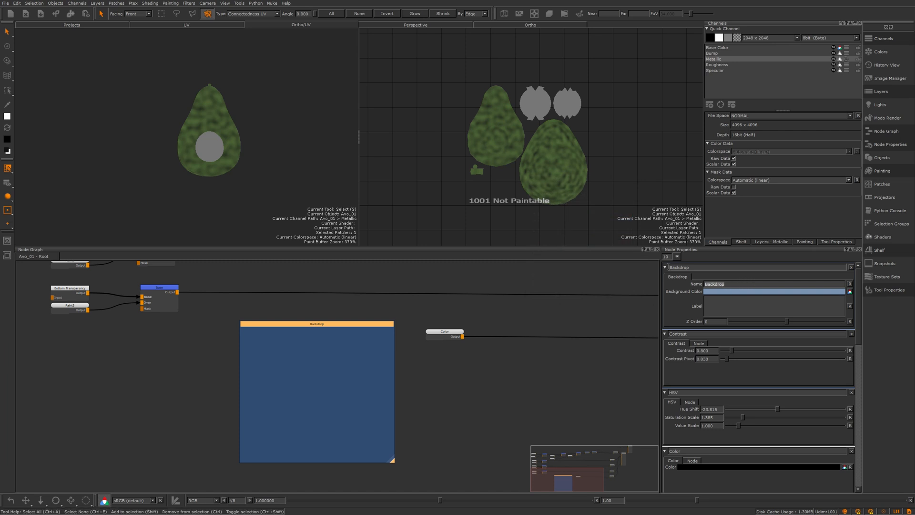
type("MASKS")
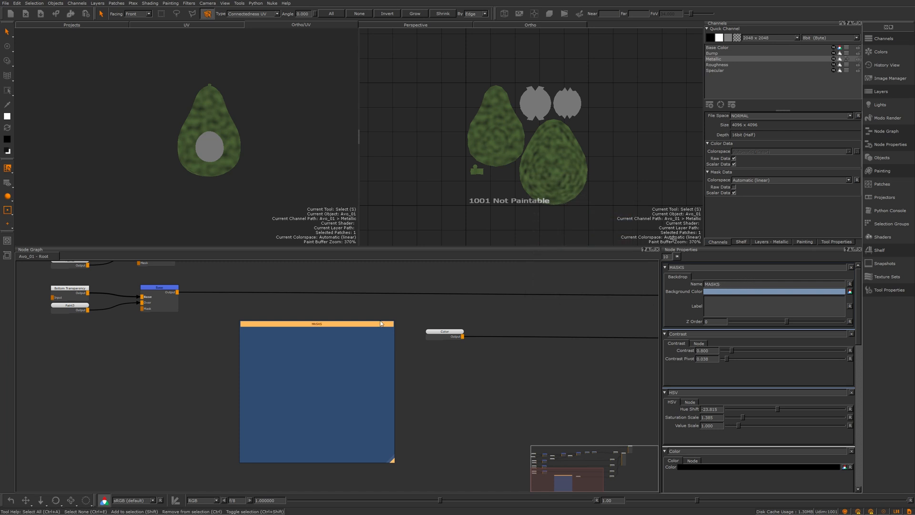
left_click(438, 421)
scroll(435, 415, "down", 5)
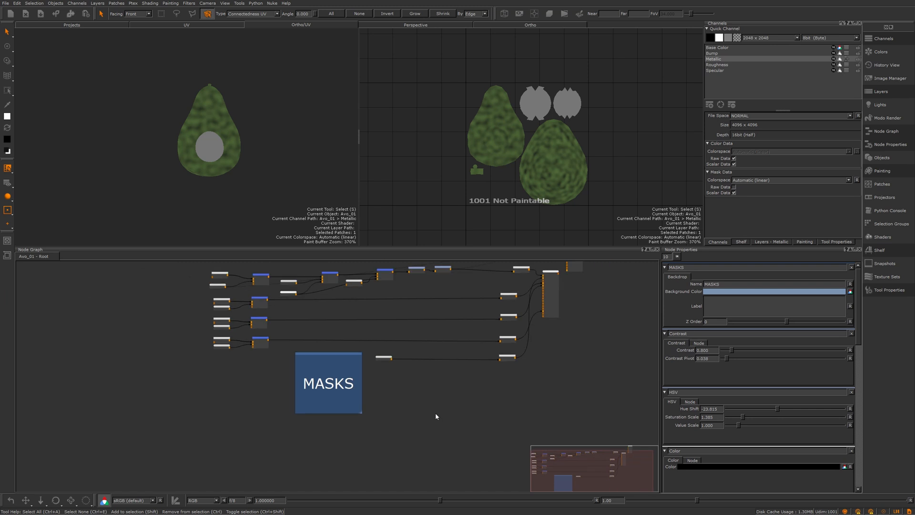
scroll(353, 371, "up", 2)
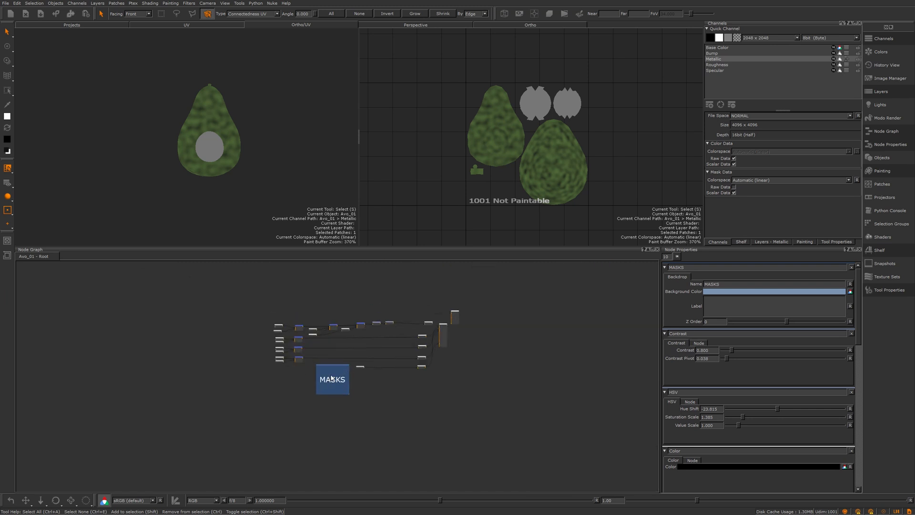
Show the Avo_mask node's output in the viewport and move the node into the MASKS backdrop
scroll(341, 386, "up", 4)
middle_click_drag(327, 352, 341, 384)
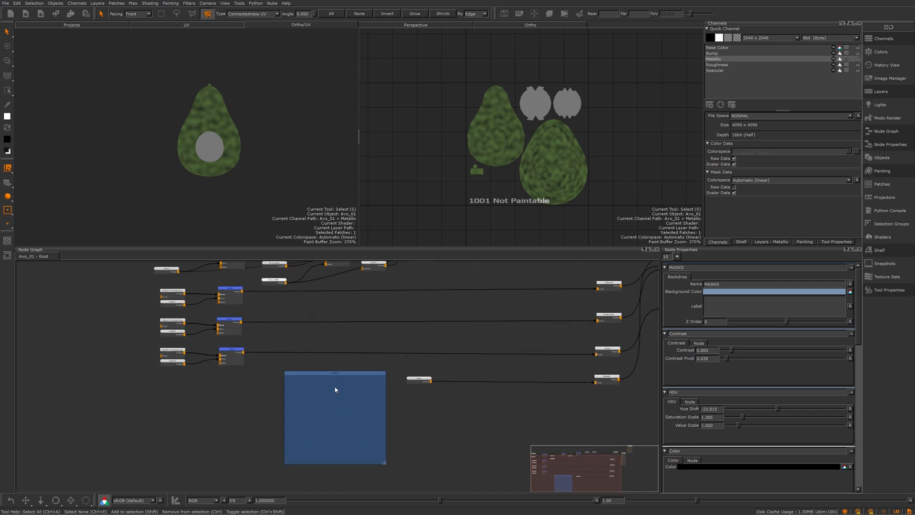
scroll(295, 294, "up", 3)
left_click(241, 275)
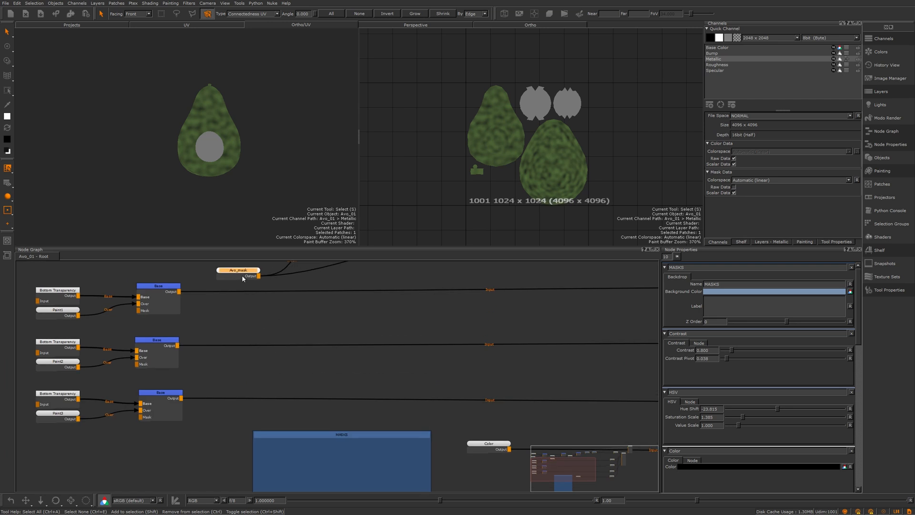
key("v")
scroll(261, 283, "down", 3)
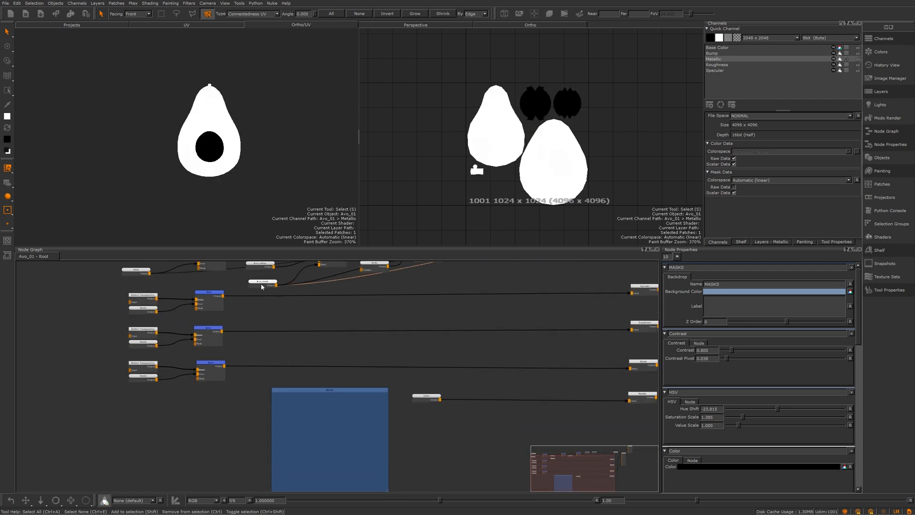
left_click_drag(285, 313, 309, 420)
left_click(467, 447)
Make the MASKS backdrop narrower and slightly taller, and move it with Avo_mask below and left of the paint rows
scroll(441, 425, "down", 3)
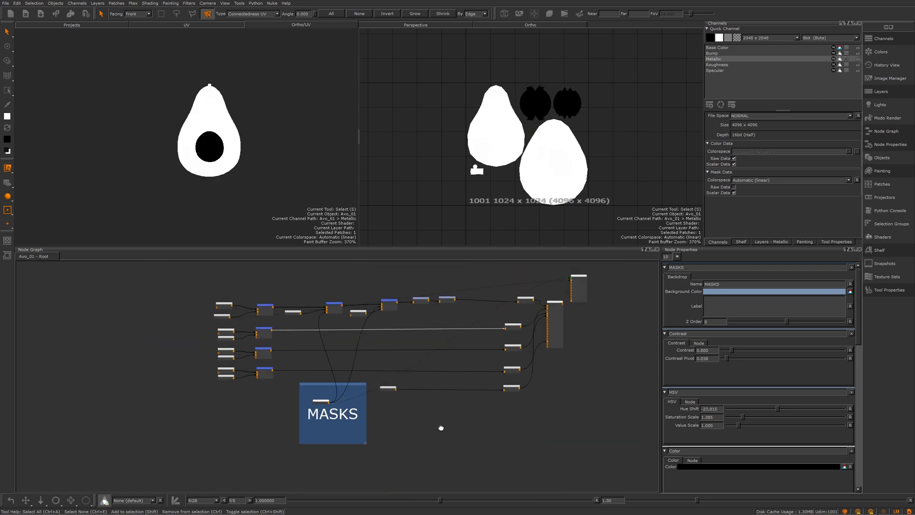
middle_click_drag(440, 425, 448, 374)
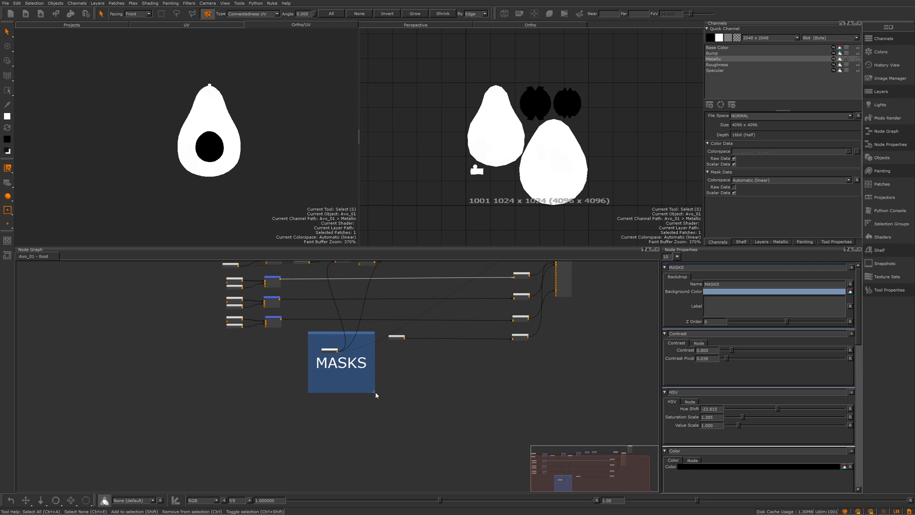
left_click_drag(376, 392, 350, 402)
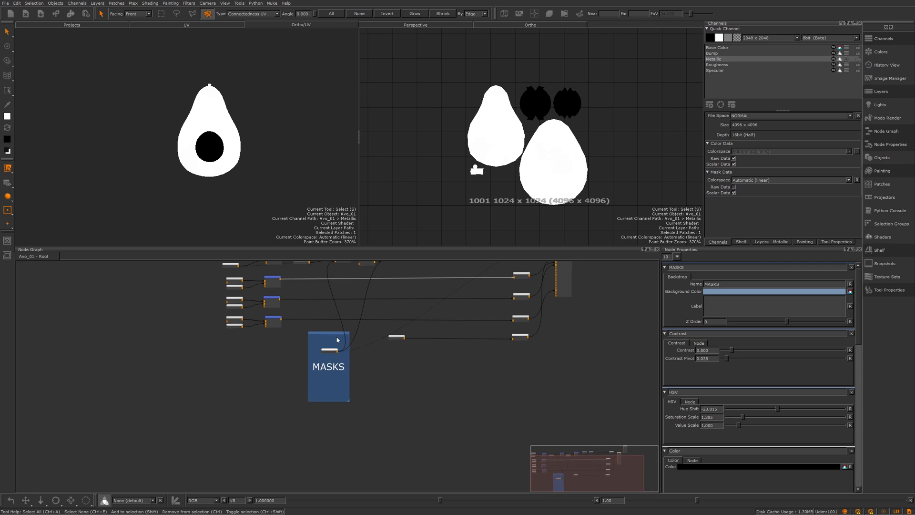
left_click_drag(340, 336, 152, 357)
scroll(193, 352, "down", 3)
middle_click_drag(267, 342, 224, 384)
scroll(256, 404, "up", 2)
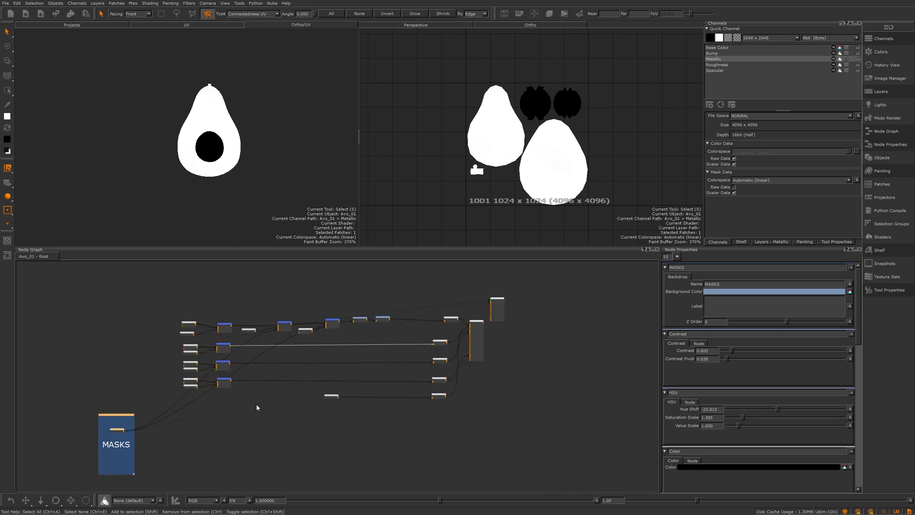
Examine the MASKS backdrop, the Avo_mask node inside it and its connections to the rest of the graph
middle_click_drag(227, 427, 247, 369)
scroll(247, 369, "up", 2)
scroll(318, 408, "down", 5)
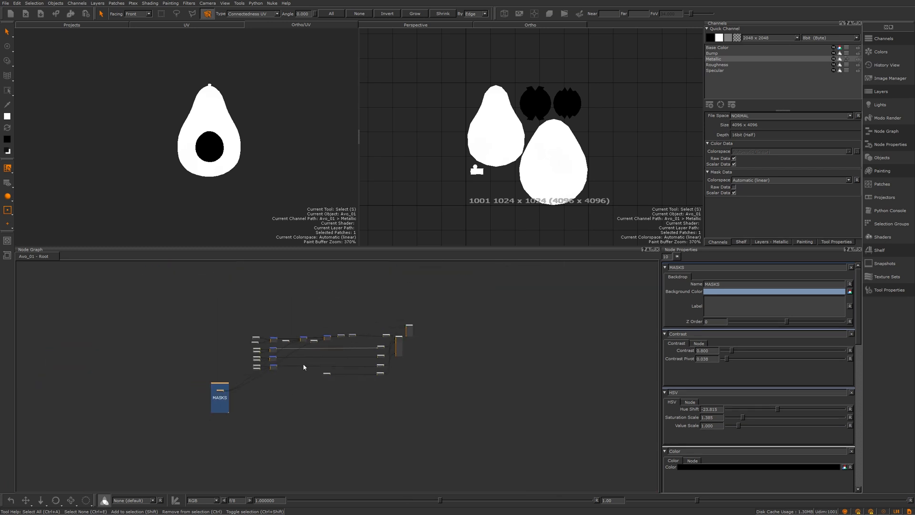
scroll(282, 394, "up", 6)
middle_click_drag(81, 408, 304, 353)
scroll(236, 381, "up", 3)
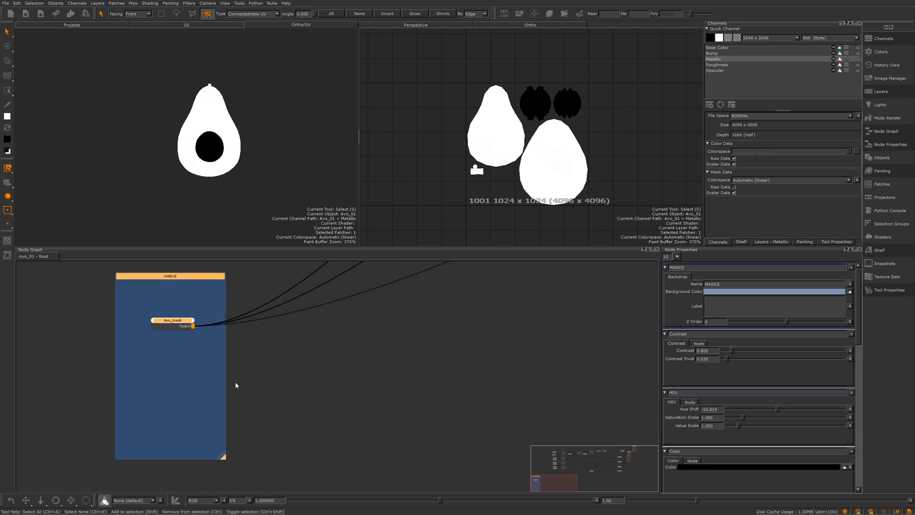
scroll(267, 348, "down", 3)
scroll(305, 367, "down", 3)
Move the base colour row, from its paint nodes to Contrast, up away from the other rows and align the Base Color channel with it
middle_click_drag(337, 398, 288, 370)
scroll(288, 370, "up", 1)
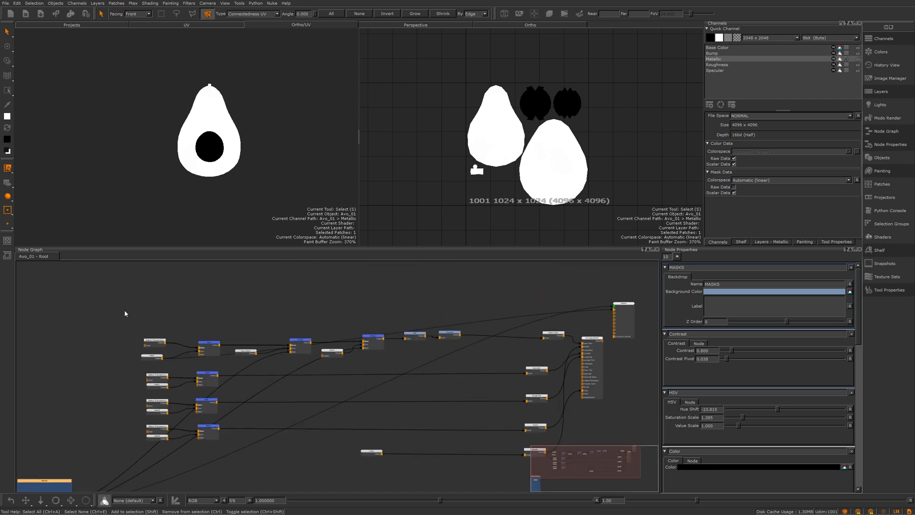
left_click_drag(123, 308, 496, 362)
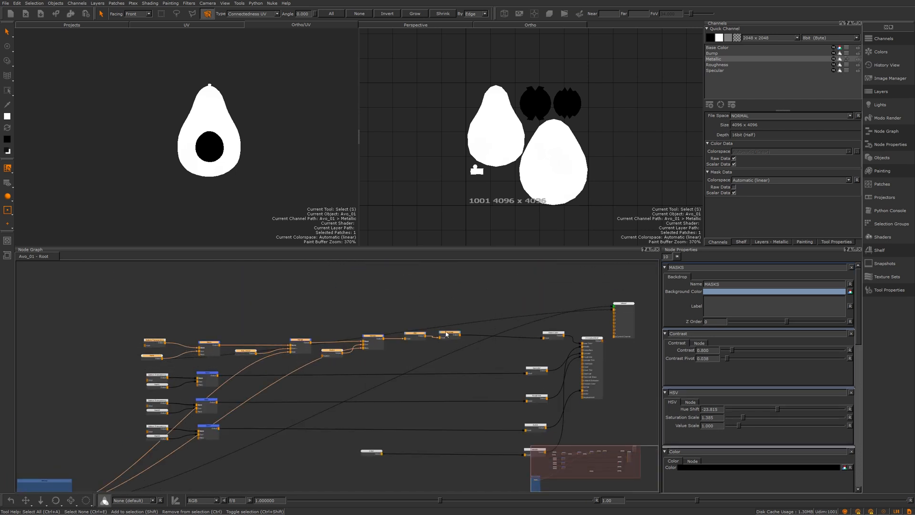
left_click_drag(446, 335, 417, 310)
scroll(541, 323, "up", 1)
left_click_drag(579, 327, 549, 298)
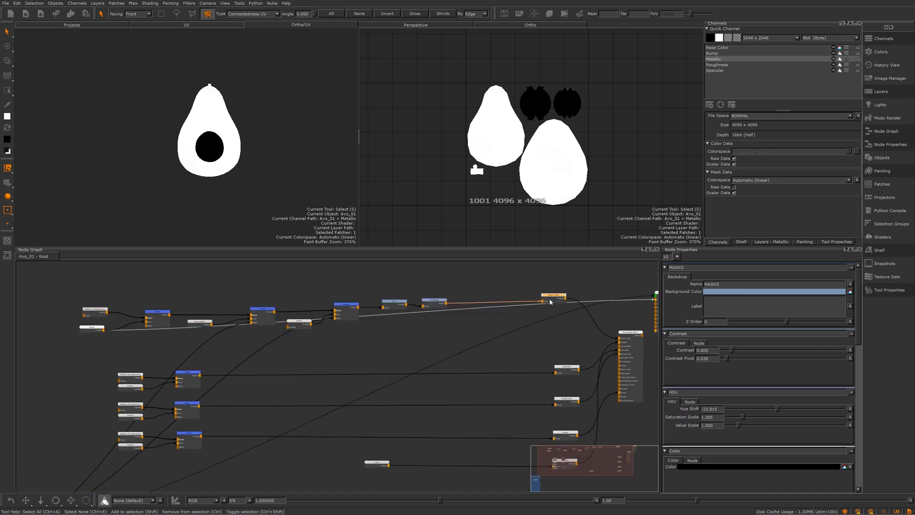
Create a Backdrop node around the whole base colour row, including the Base Color channel node
left_click_drag(78, 295, 555, 337)
key("Tab")
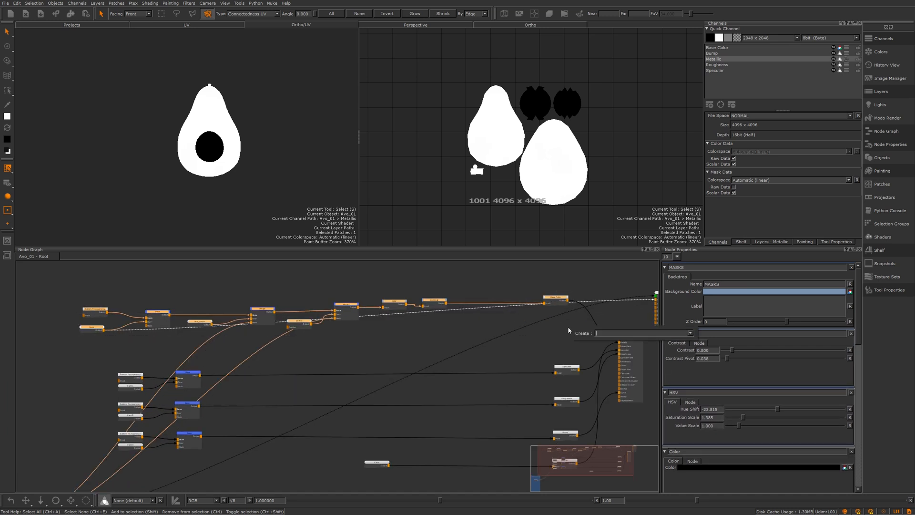
type("bac")
key("Down")
key("Return")
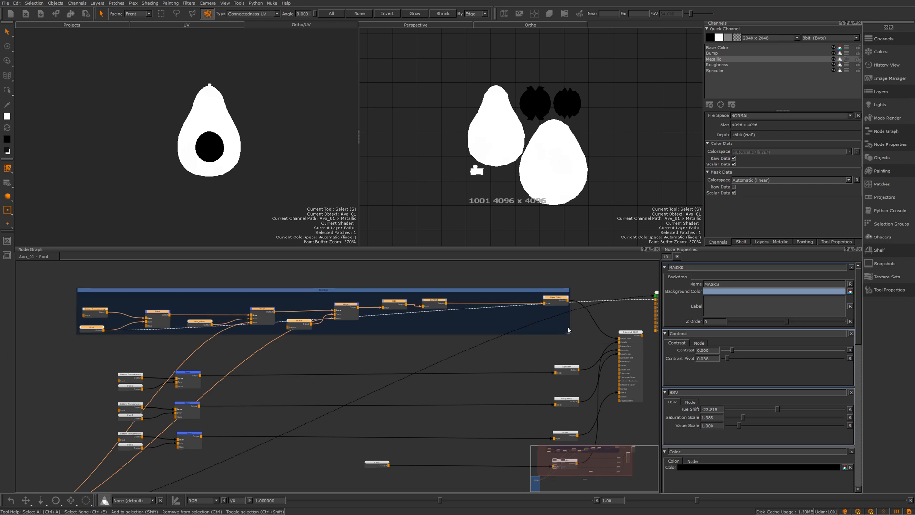
Give the new backdrop around the base colour row a muted green background with hue 147 and saturation 13, and name it COLOUR
left_click(365, 290)
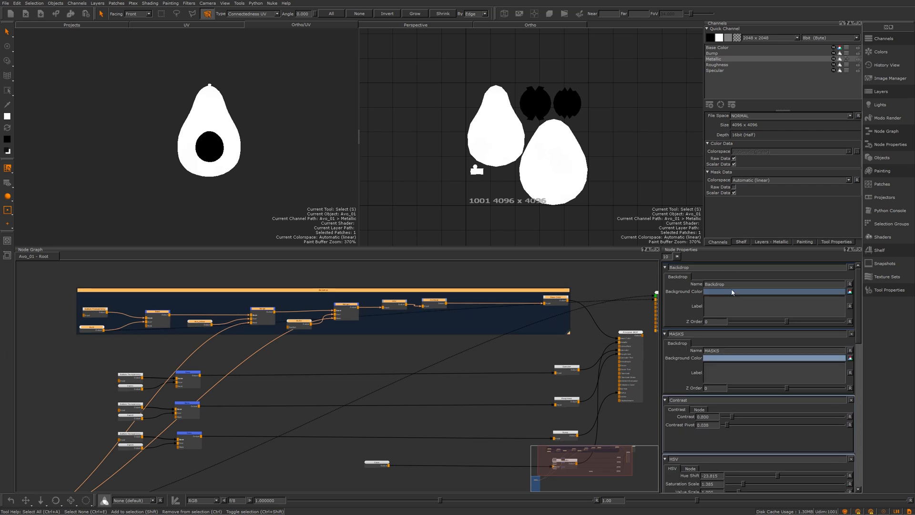
left_click(732, 292)
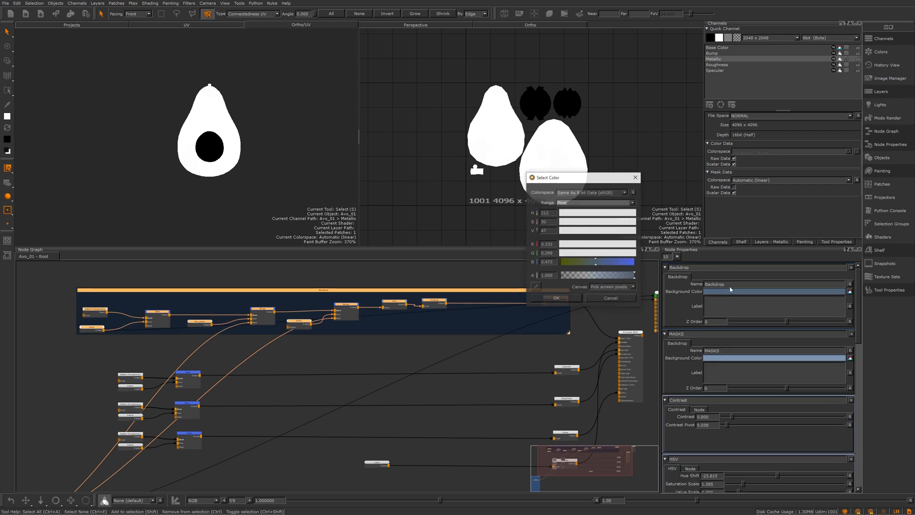
left_click(607, 257)
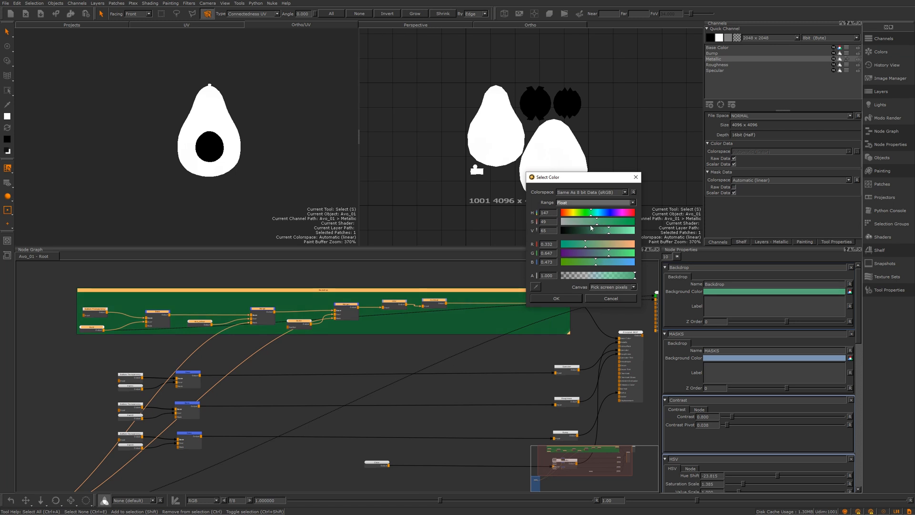
left_click(570, 222)
left_click(612, 232)
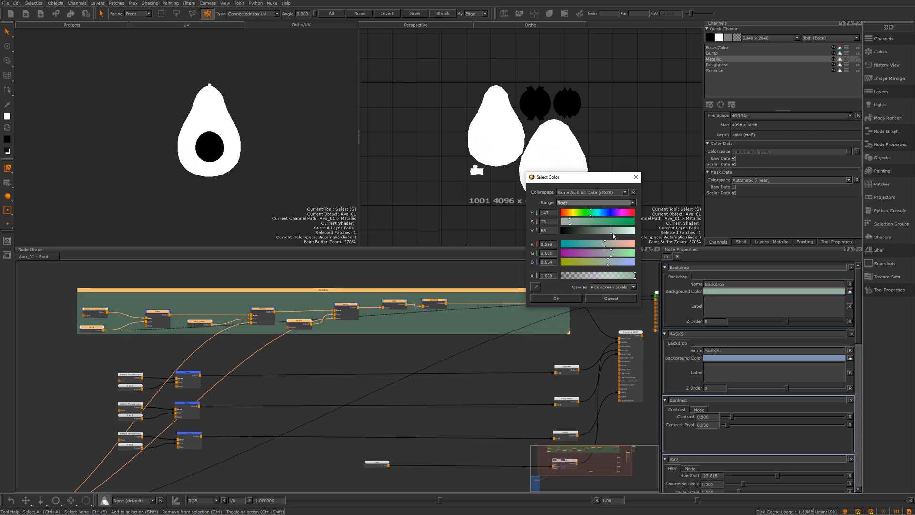
left_click(557, 297)
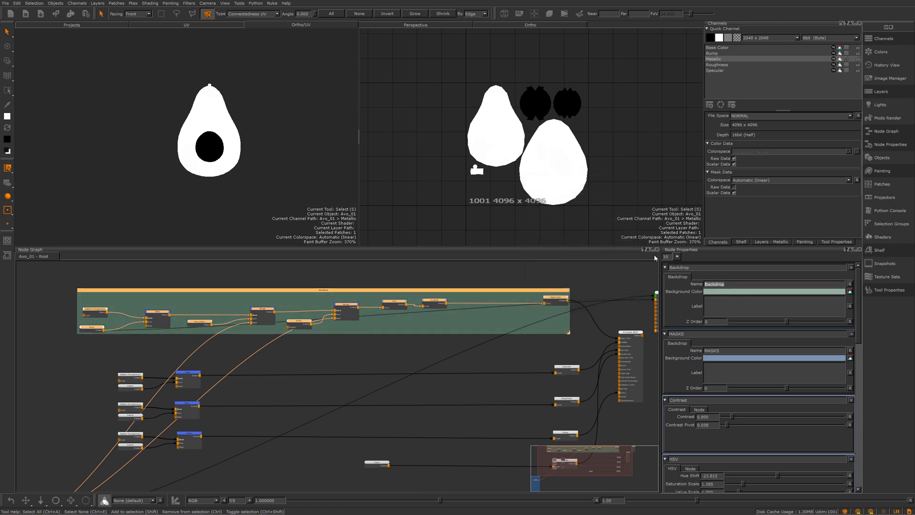
type("COLOUR")
Examine the COLOUR and MASKS backdrops and their labels in the node graph, both from afar and close up
scroll(410, 355, "down", 6)
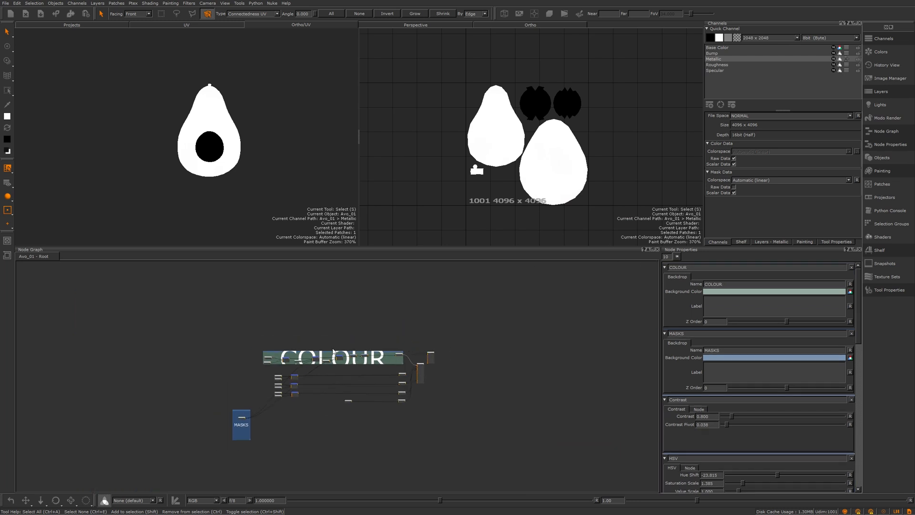
scroll(333, 352, "up", 3)
scroll(405, 344, "down", 5)
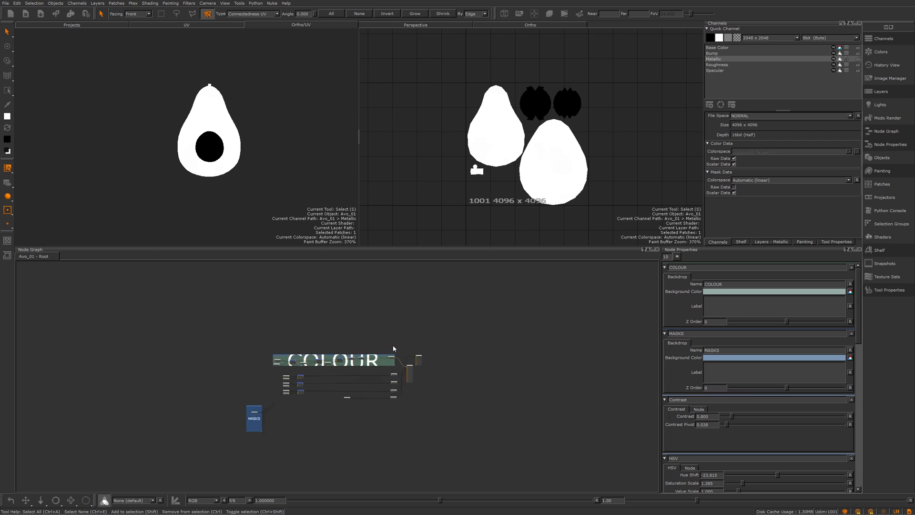
scroll(343, 355, "up", 6)
scroll(300, 345, "up", 5)
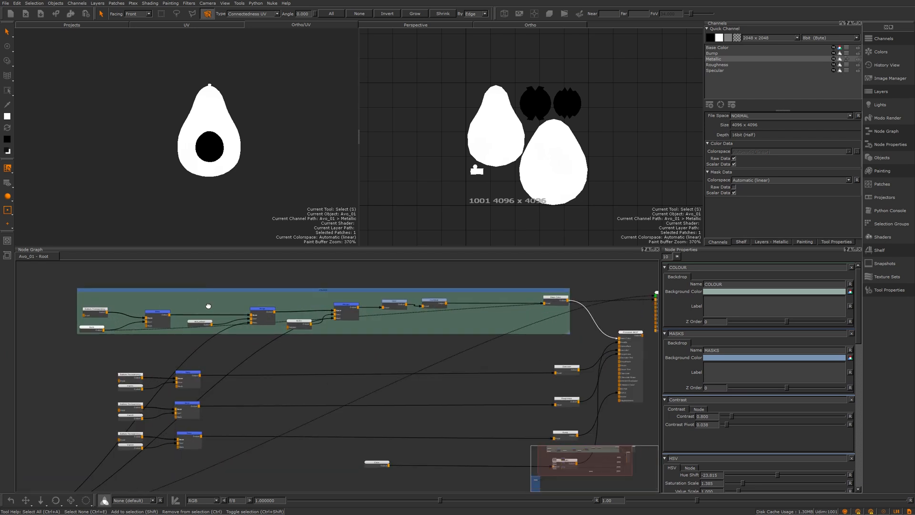
scroll(344, 337, "down", 2)
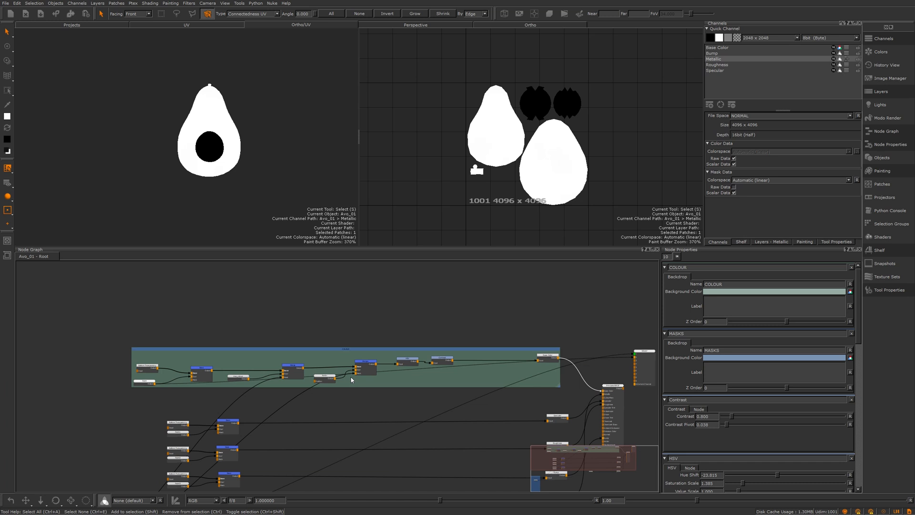
scroll(361, 338, "down", 3)
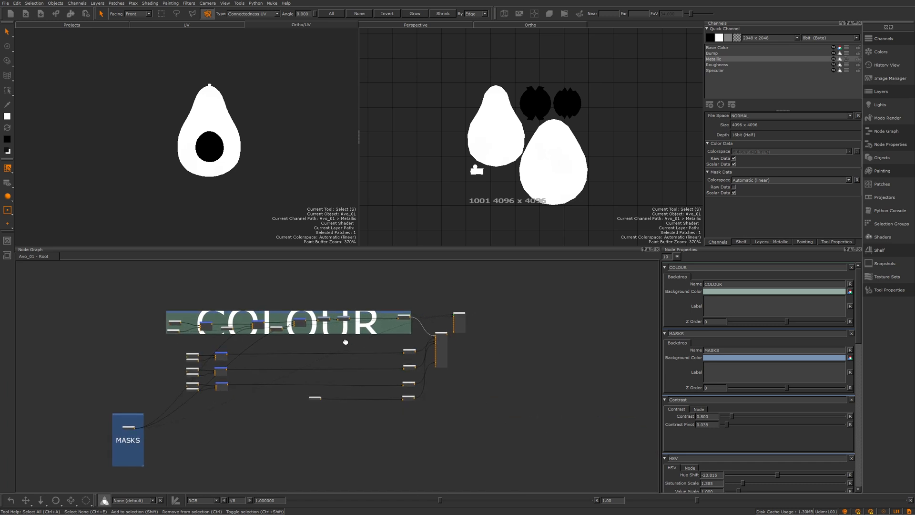
scroll(257, 400, "up", 2)
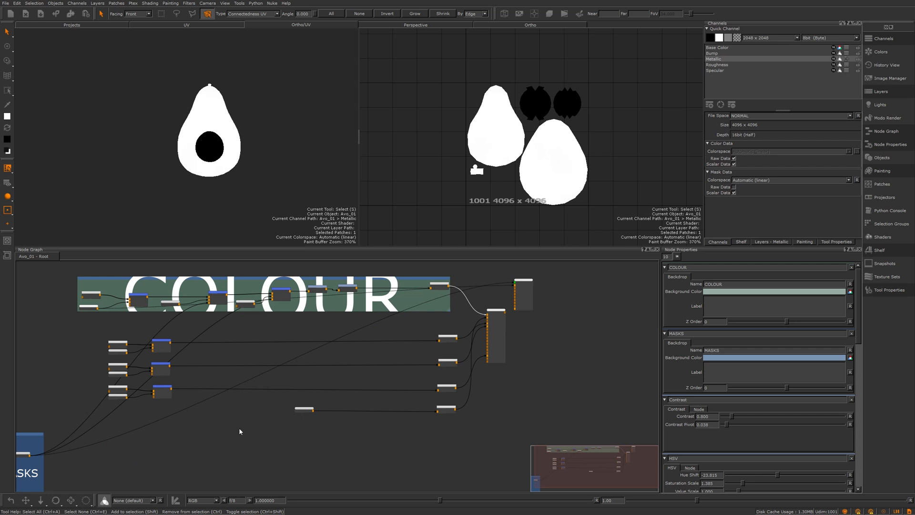
Create a Material node with the Principled BRDF shader in the empty area below the channel rows
middle_click_drag(238, 428, 225, 379)
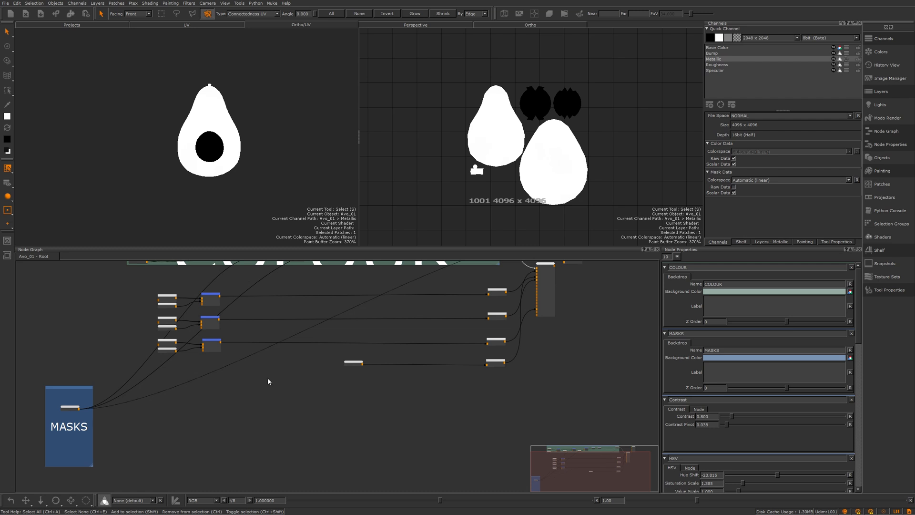
key("Tab")
type("back")
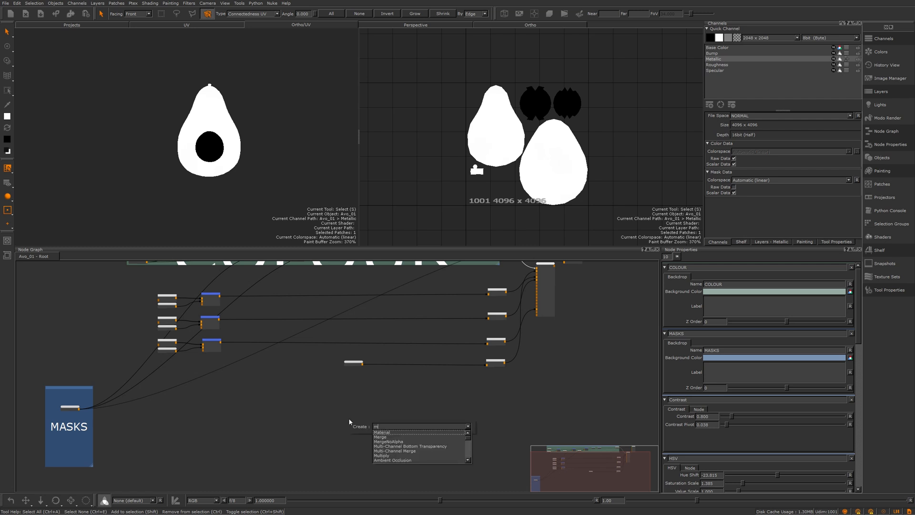
key("Down")
key("Return")
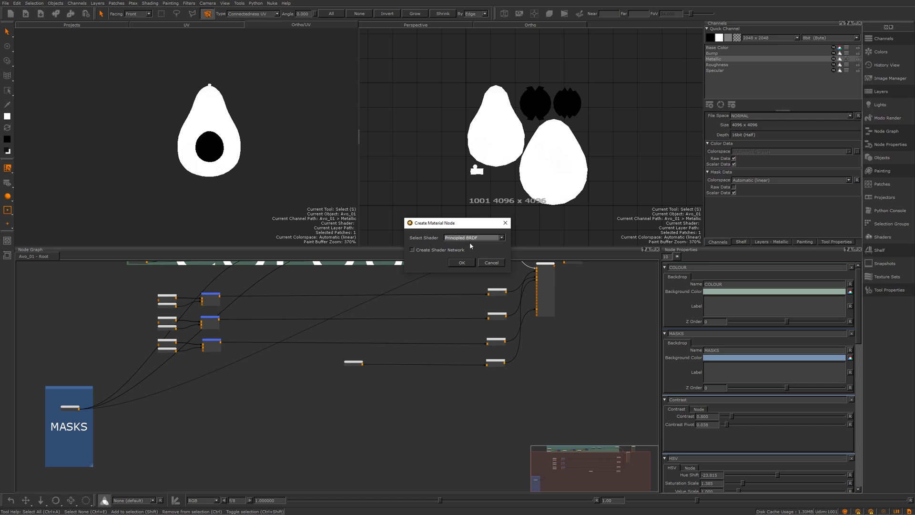
left_click(460, 263)
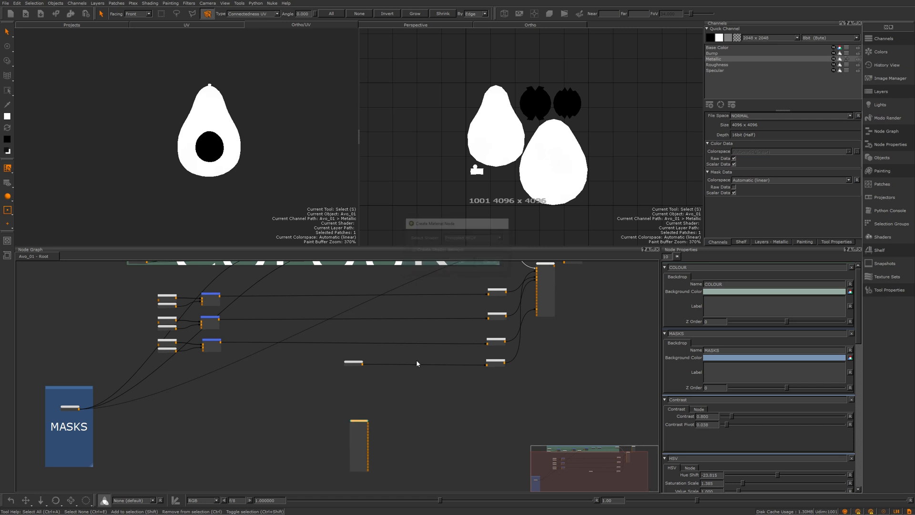
left_click_drag(343, 363, 274, 343)
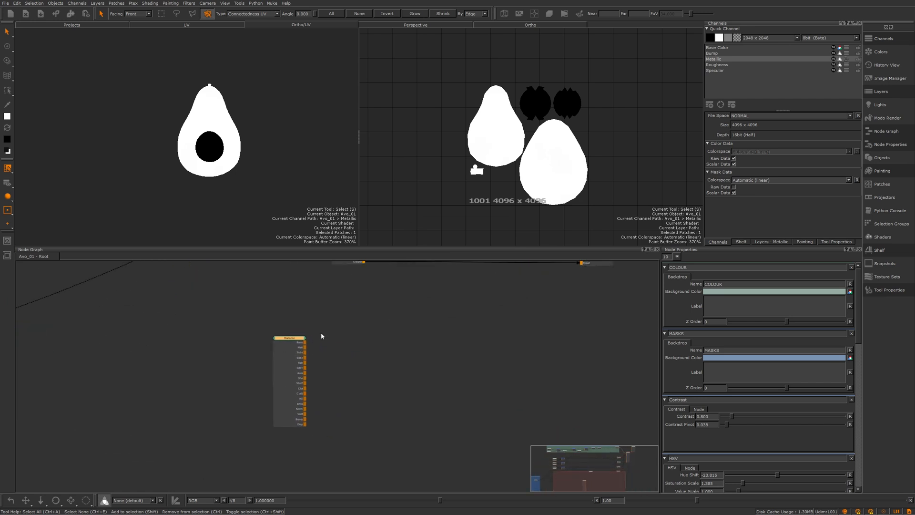
middle_click_drag(414, 321, 439, 329)
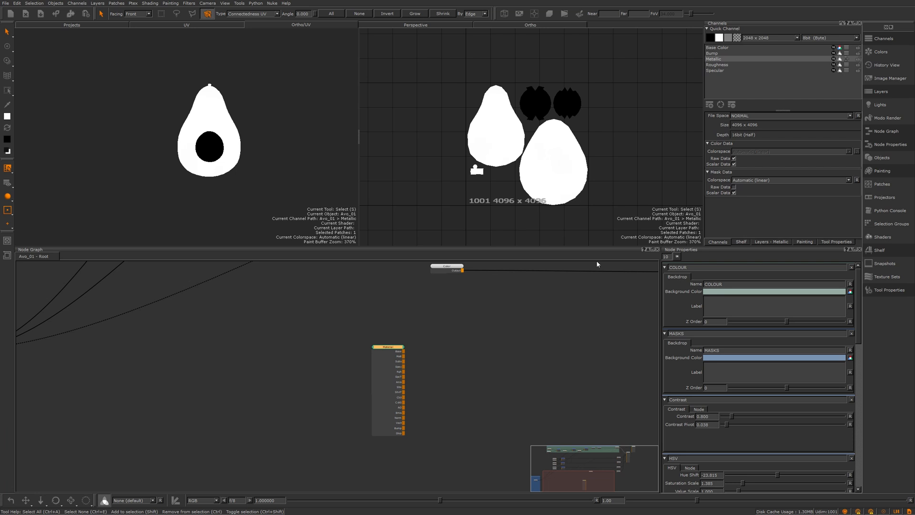
Look through the Mari Materials presets on the shelf, and return to the channel list
left_click(887, 250)
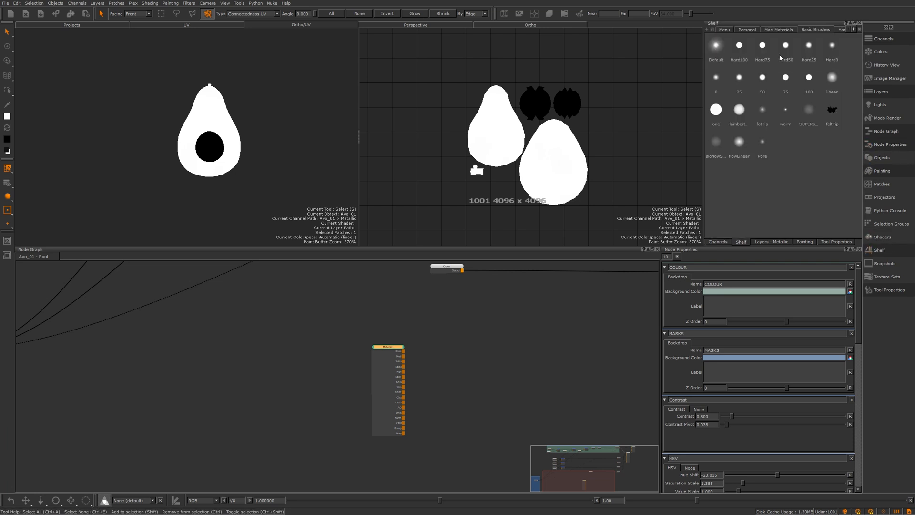
left_click(778, 29)
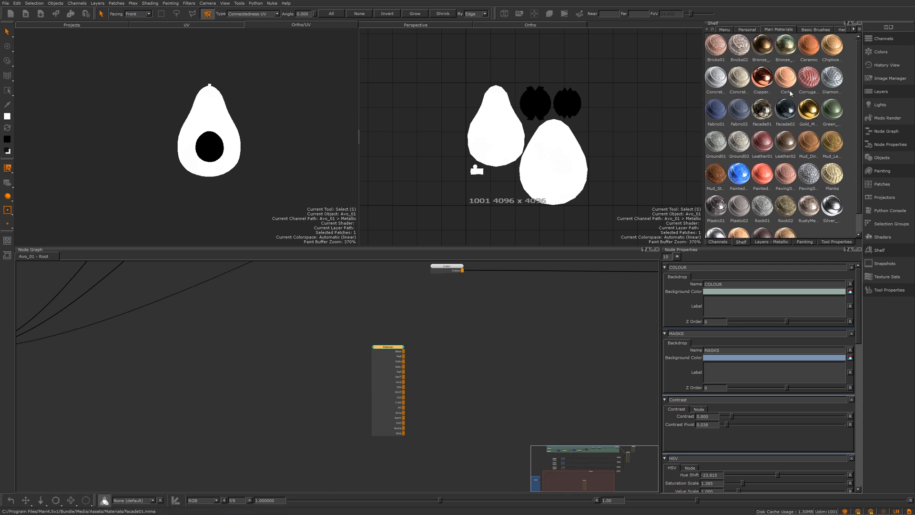
left_click(875, 39)
Shift the Material node slightly up and toward the MASKS backdrop, and open its internal graph
middle_click_drag(228, 305, 291, 297)
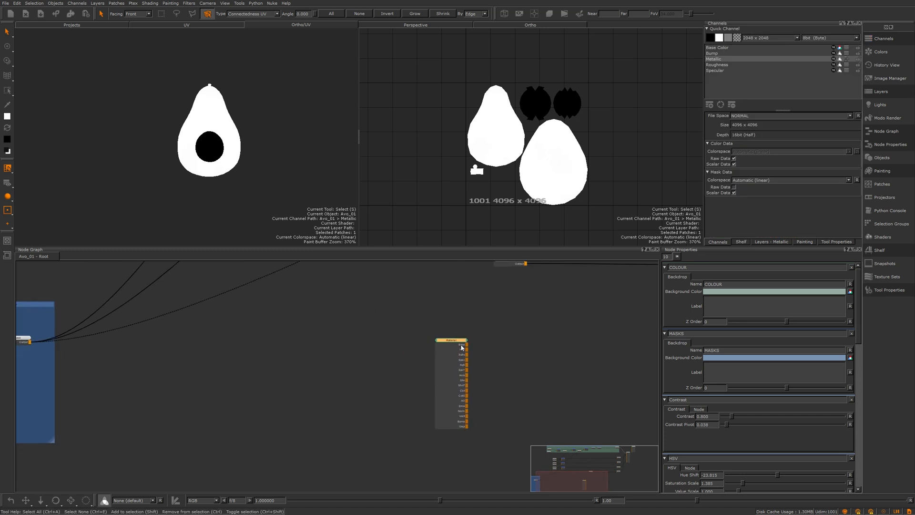
left_click_drag(456, 343, 388, 322)
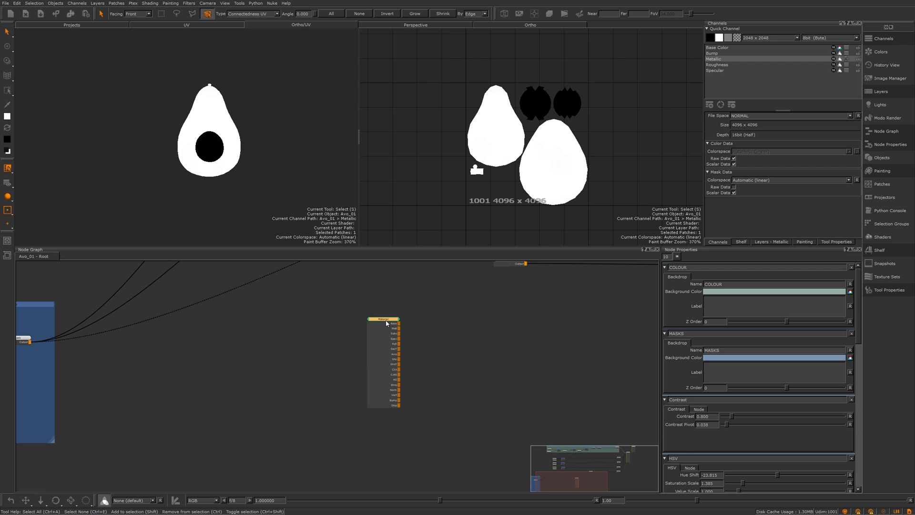
left_click(386, 321)
double_click(386, 323)
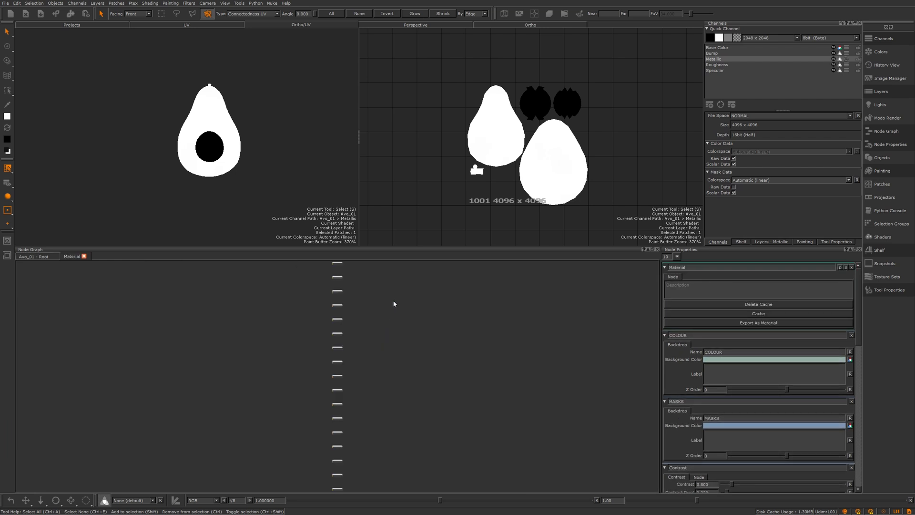
Examine the output nodes inside the Material node, and return to the root graph
scroll(275, 360, "up", 5)
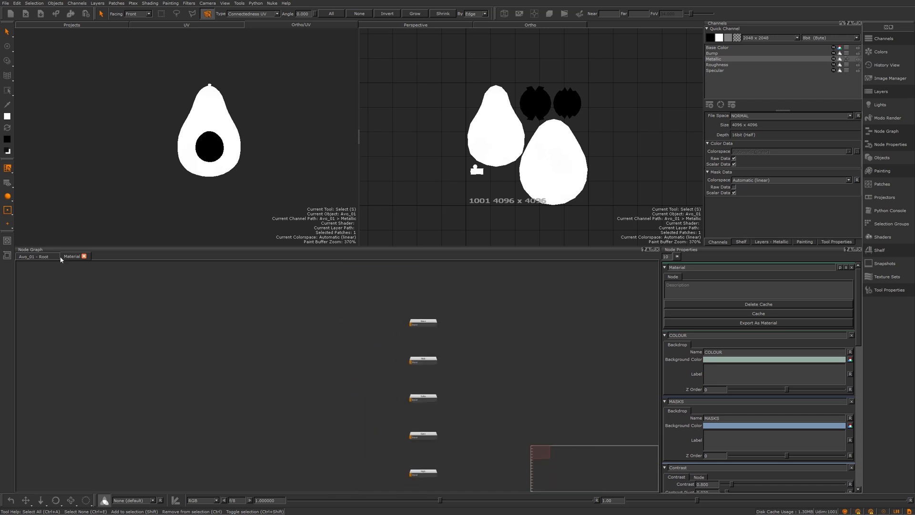
scroll(399, 328, "up", 5)
middle_click_drag(400, 354, 270, 395)
scroll(267, 362, "down", 6)
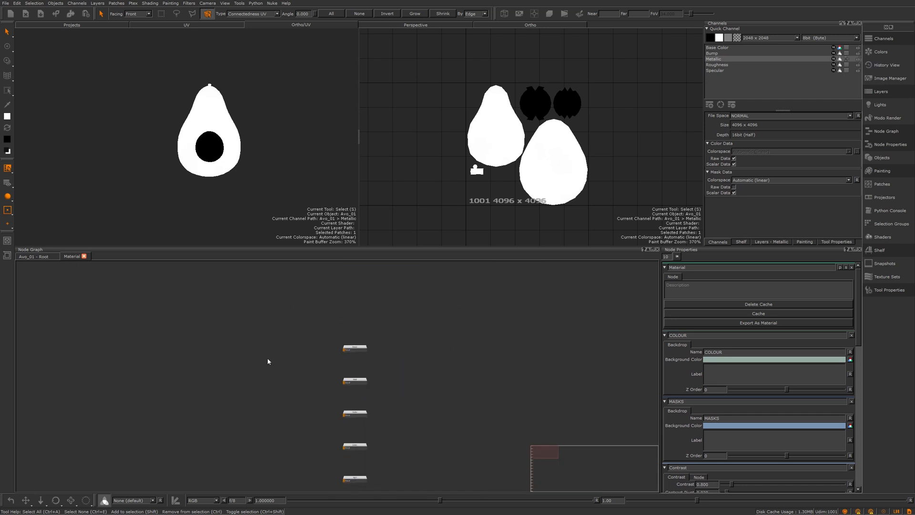
middle_click_drag(343, 379, 357, 319)
left_click(32, 256)
Examine the channel outputs listed on the Material node, from Base to Disp
scroll(468, 347, "up", 6)
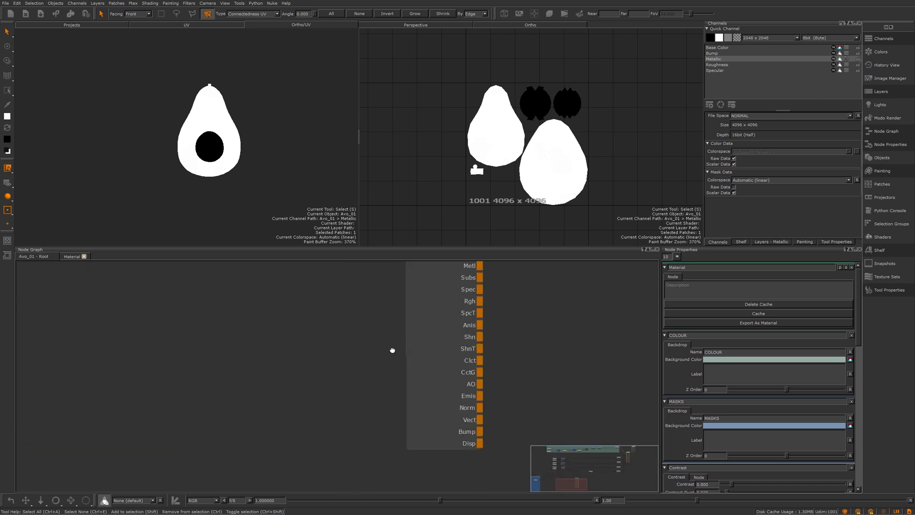
middle_click_drag(392, 350, 282, 397)
middle_click_drag(336, 324, 333, 322)
left_click_drag(370, 294, 461, 275)
middle_click_drag(404, 317, 403, 338)
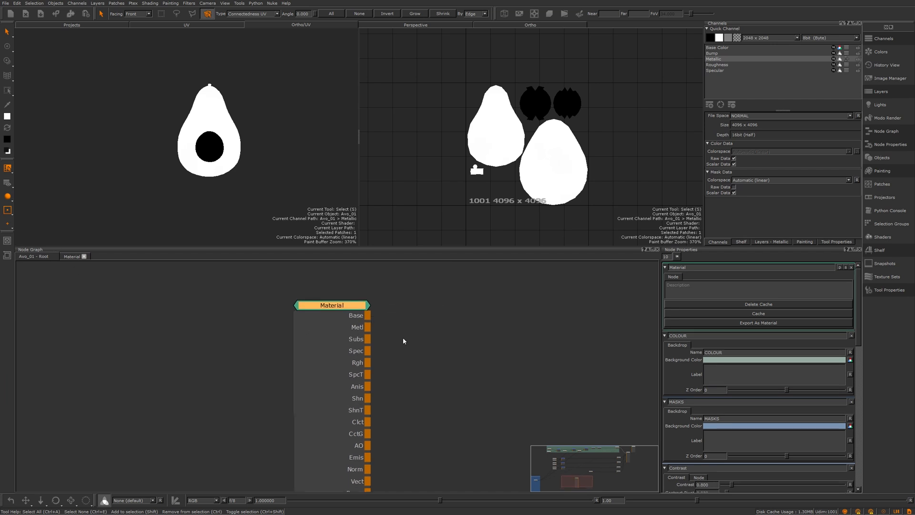
mouse_move(368, 338)
left_mouse_down()
mouse_move(486, 318)
mouse_move(378, 339)
left_mouse_up()
scroll(419, 343, "down", 3)
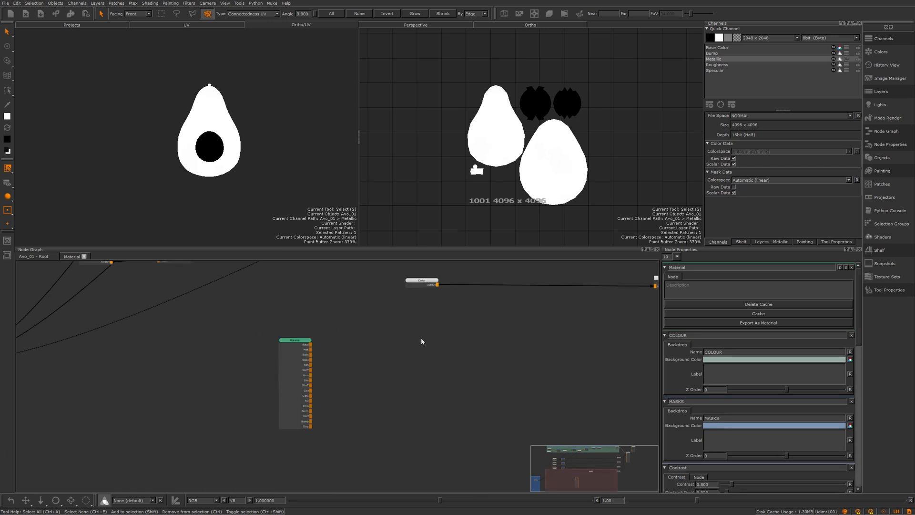
Create a Multi-Channel Merge node for the Principled BRDF shader and place it to the right of the Material node
key("Tab")
type("mul")
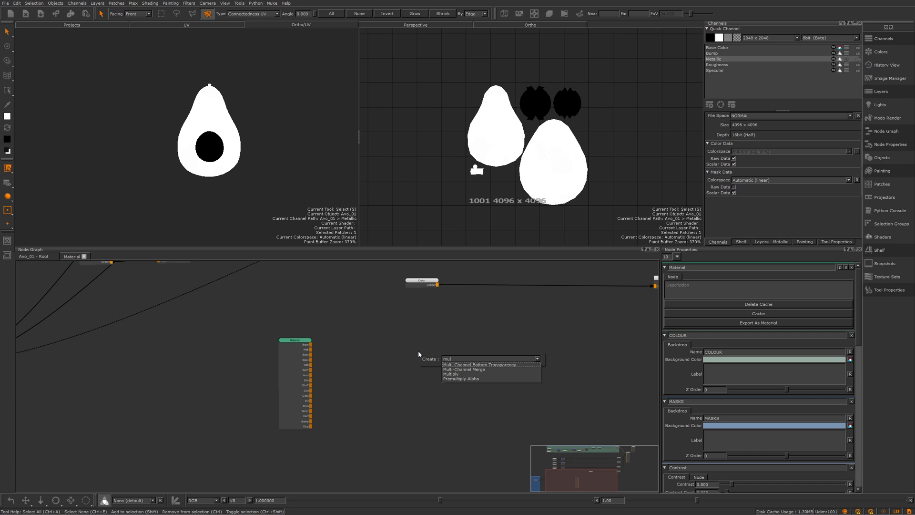
key("Down")
key("Return")
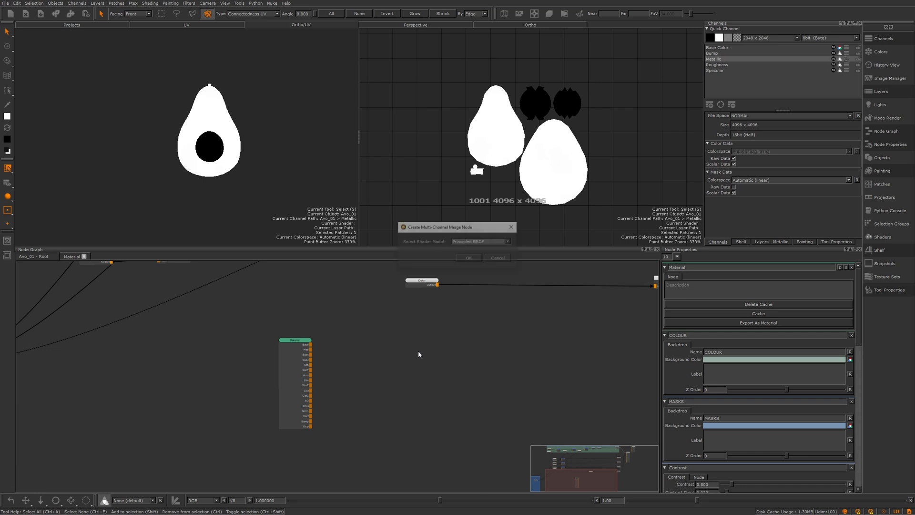
left_click(470, 258)
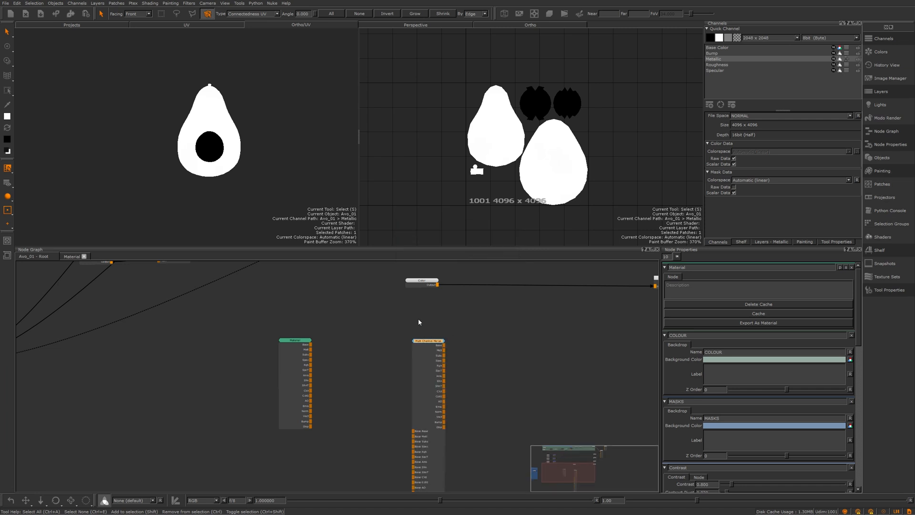
left_click_drag(418, 319, 405, 324)
middle_click_drag(365, 332, 359, 287)
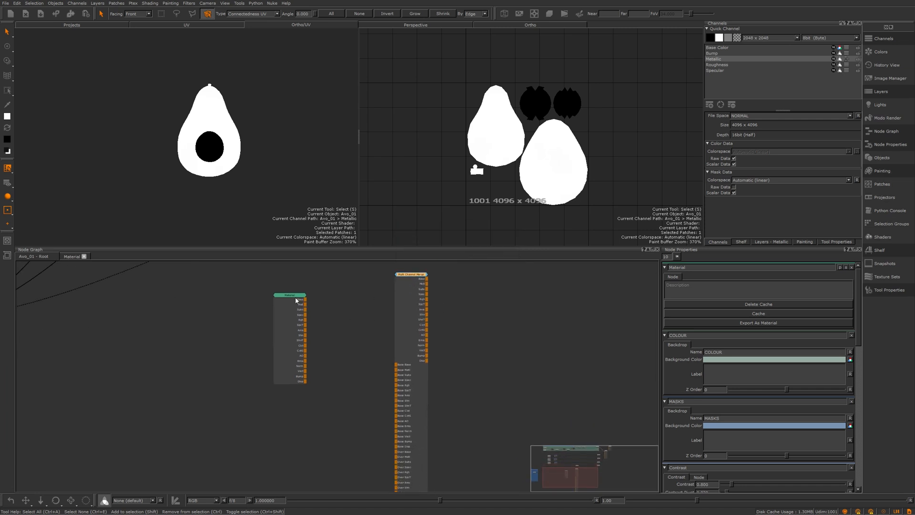
Nudge the first Material node and create a second Material node directly below it
left_click_drag(292, 295, 294, 292)
left_click(279, 384)
key("Tab")
type("mat")
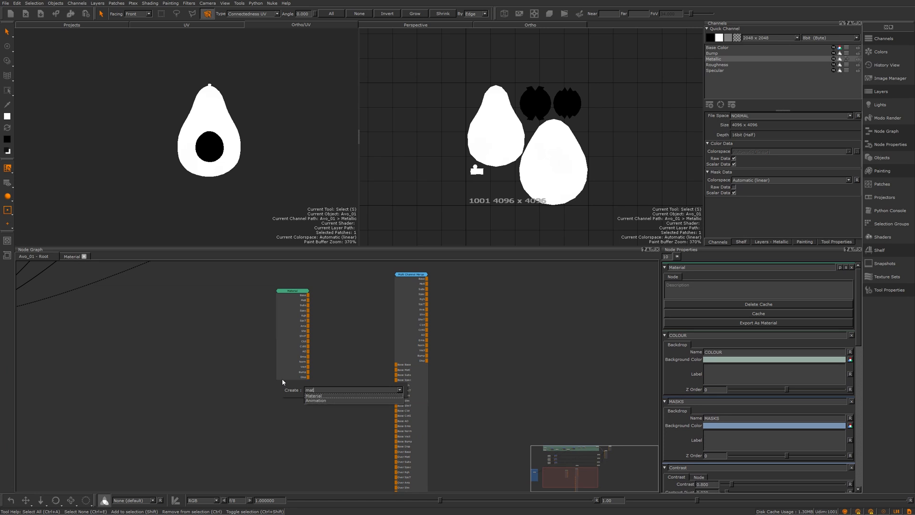
key("Down")
key("Return")
left_click(462, 263)
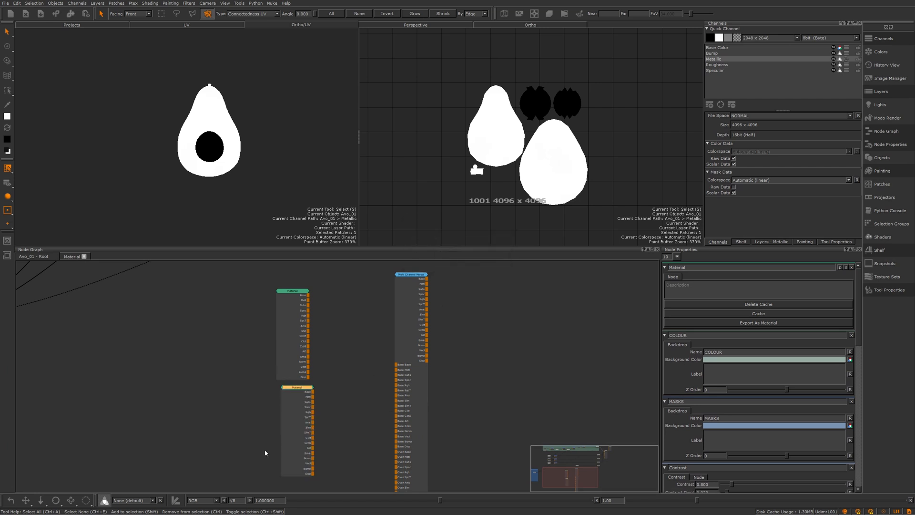
Connect all outputs of the upper Material node to the matching Base inputs of the Multi-Channel Merge node
left_click_drag(281, 300, 375, 379)
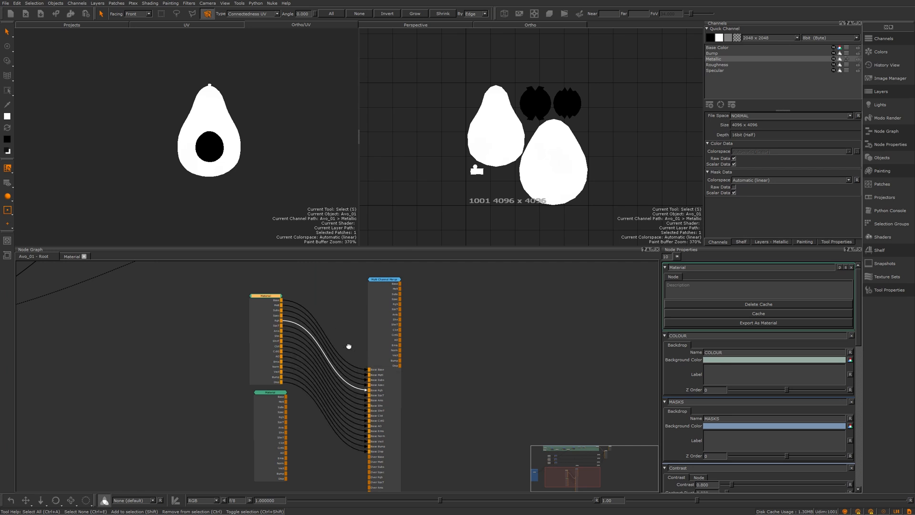
mouse_move(295, 335)
middle_mouse_down()
mouse_move(290, 293)
mouse_move(309, 344)
middle_mouse_up()
middle_click_drag(335, 403, 337, 326)
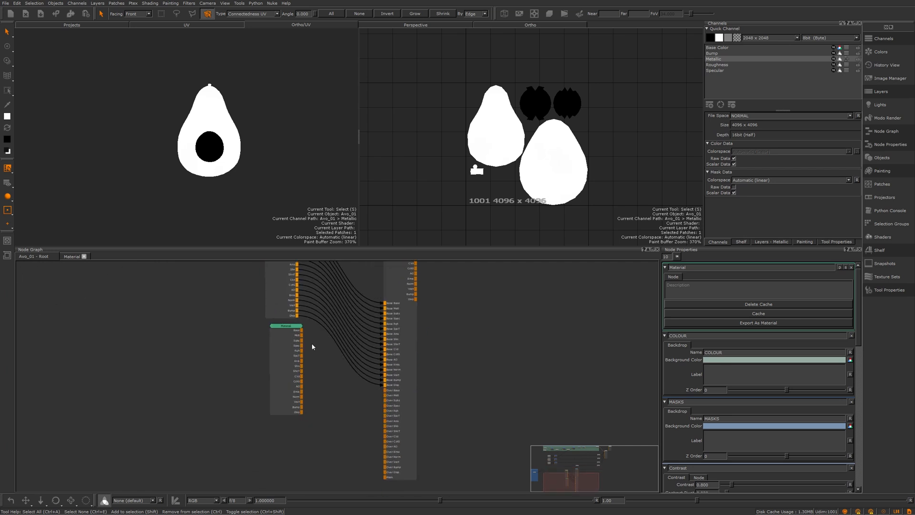
Connect all outputs of the lower Material node to the matching Over inputs of the Multi-Channel Merge node and move that Material further down
left_click_drag(301, 330, 385, 390)
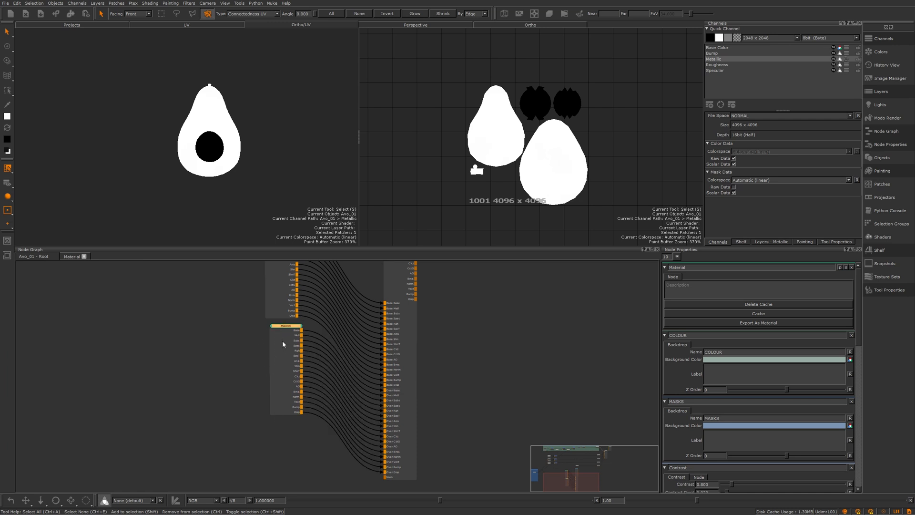
left_click_drag(285, 330, 277, 369)
Examine the Base and Over connections between the two Material nodes and the Multi-Channel Merge node, including its outputs and Mask input
middle_click_drag(316, 408, 283, 489)
middle_click_drag(366, 311, 455, 486)
middle_click_drag(392, 344, 551, 448)
scroll(379, 412, "up", 3)
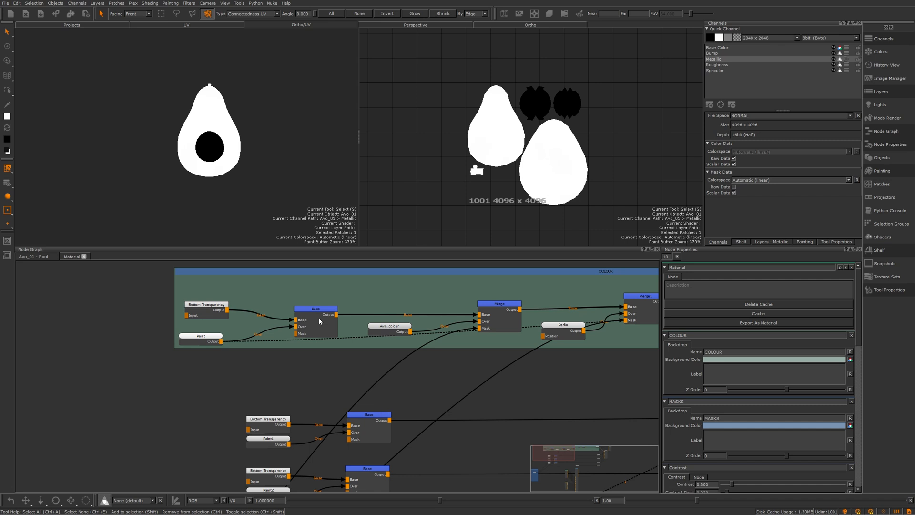
scroll(320, 319, "up", 3)
middle_click_drag(300, 289, 310, 318)
middle_click_drag(419, 438, 202, 184)
middle_click_drag(524, 453, 344, 233)
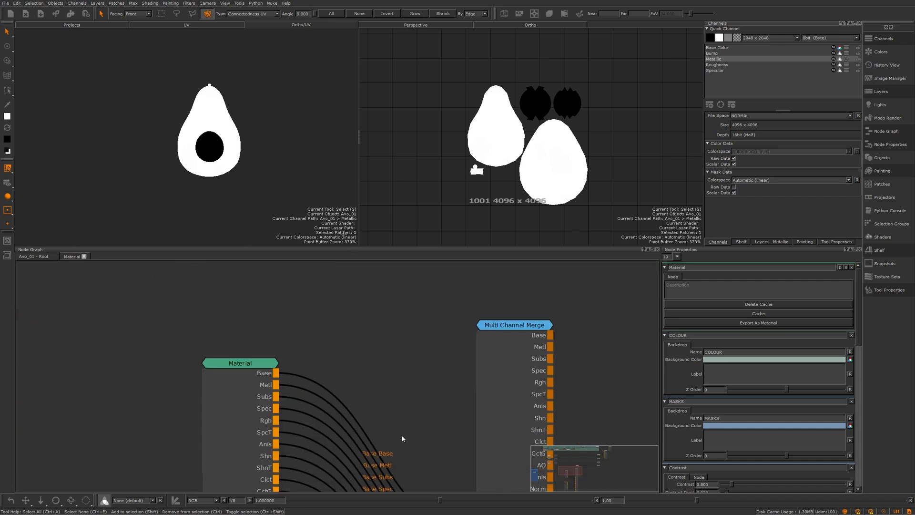
middle_click_drag(401, 438, 332, 255)
middle_click_drag(433, 387, 405, 223)
middle_click_drag(395, 336, 394, 241)
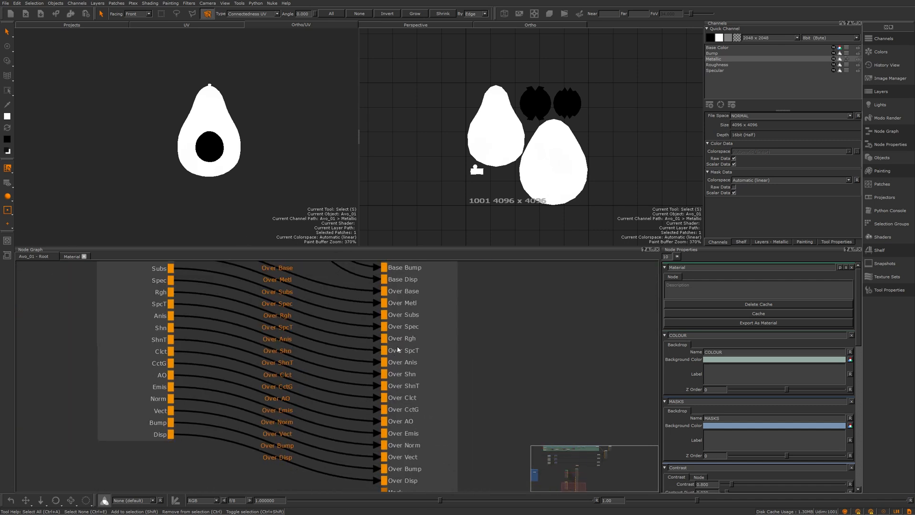
scroll(398, 350, "down", 4)
middle_click_drag(392, 403, 394, 330)
scroll(415, 355, "up", 6)
scroll(412, 363, "down", 5)
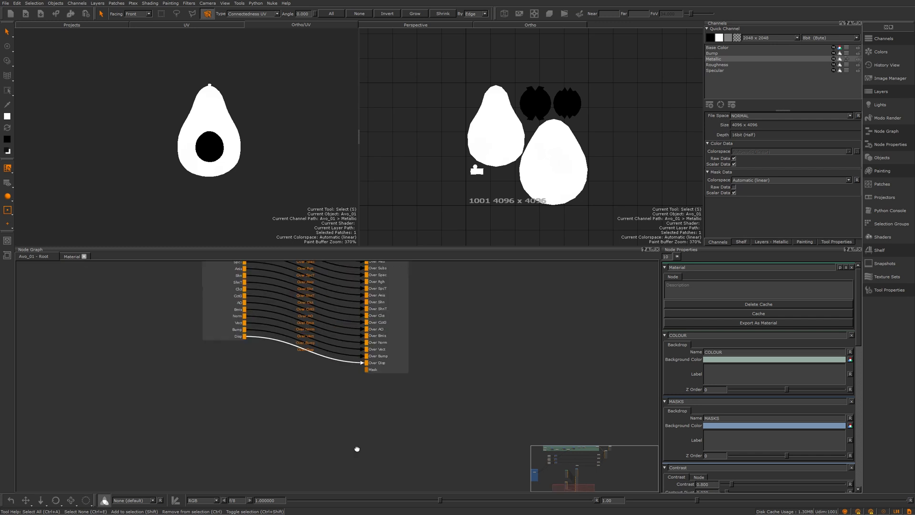
middle_click_drag(382, 281, 379, 470)
middle_click_drag(404, 274, 409, 364)
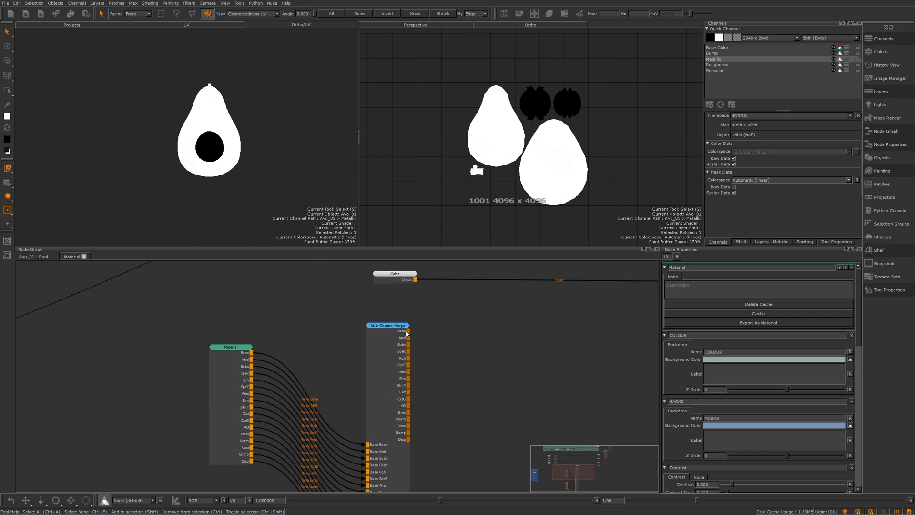
Open the Multi-Channel Merge node's properties, then inspect the Material node's inner graph and return to the Avo_01 root graph
left_click(372, 327)
scroll(336, 374, "down", 1)
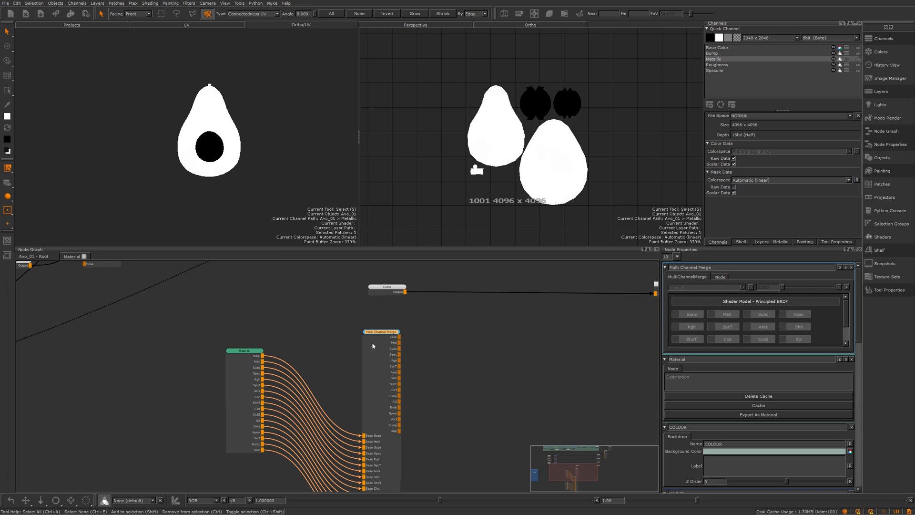
scroll(434, 353, "down", 2)
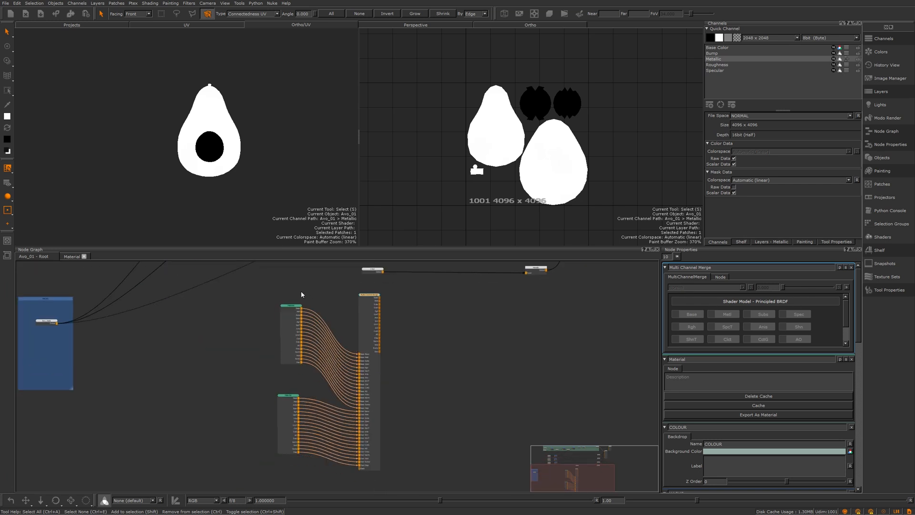
left_click(72, 256)
scroll(386, 329, "down", 2)
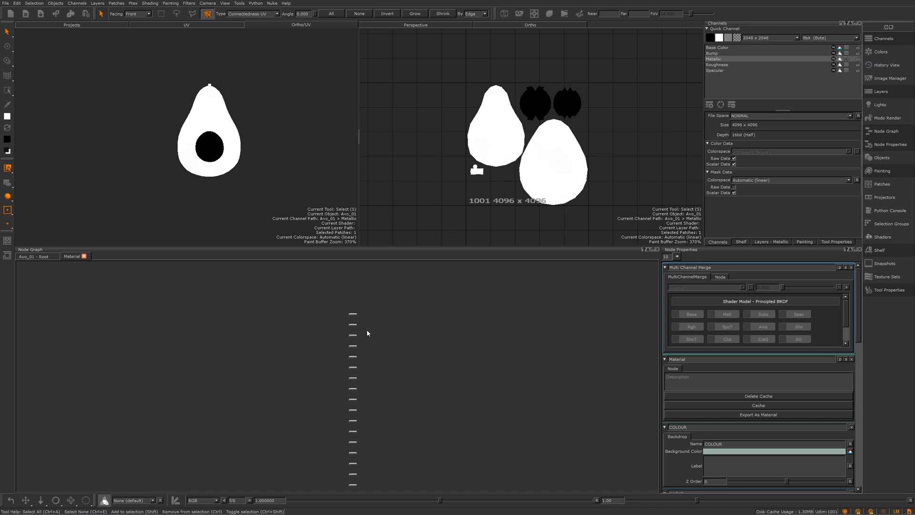
left_click(36, 256)
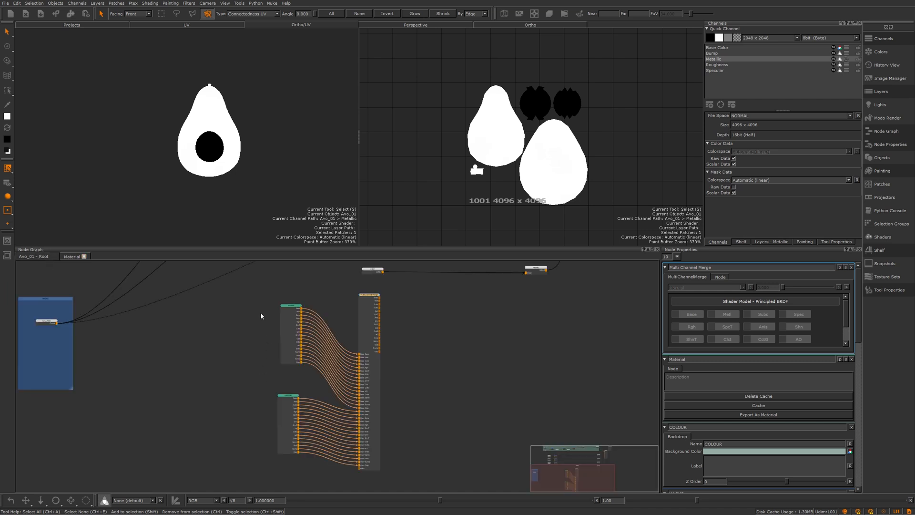
Delete both Material nodes together with the Multi-Channel Merge node
left_click_drag(255, 292, 421, 480)
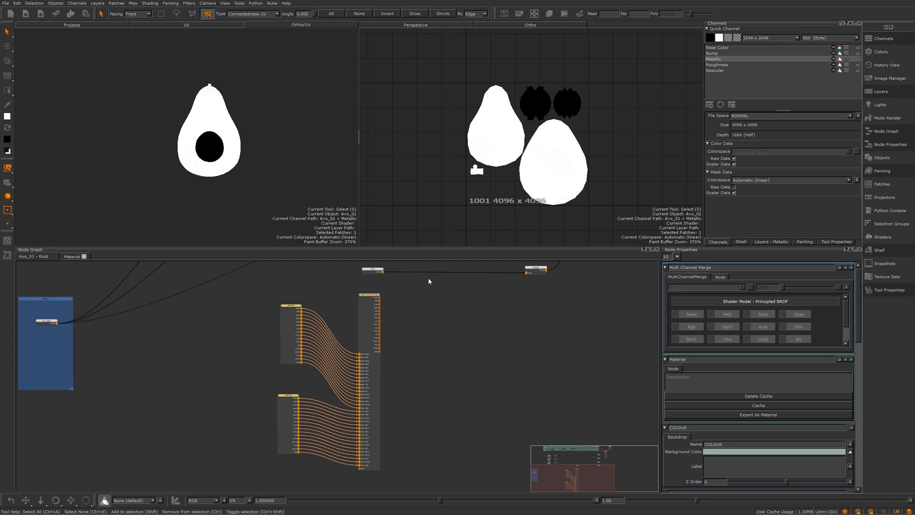
key("Delete")
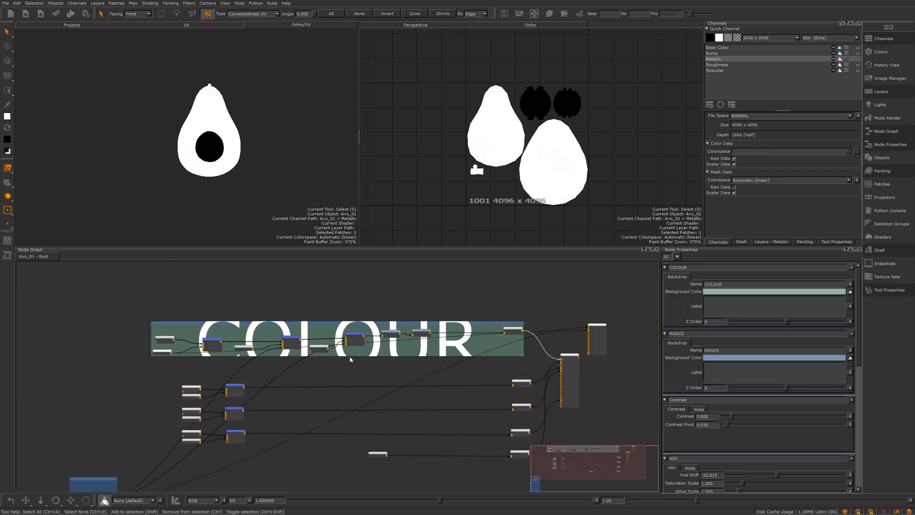
Inspect the Base Color result on the avocado from an angled view and review the COLOUR chain alongside the other channel nodes
scroll(350, 355, "up", 5)
scroll(363, 307, "up", 5)
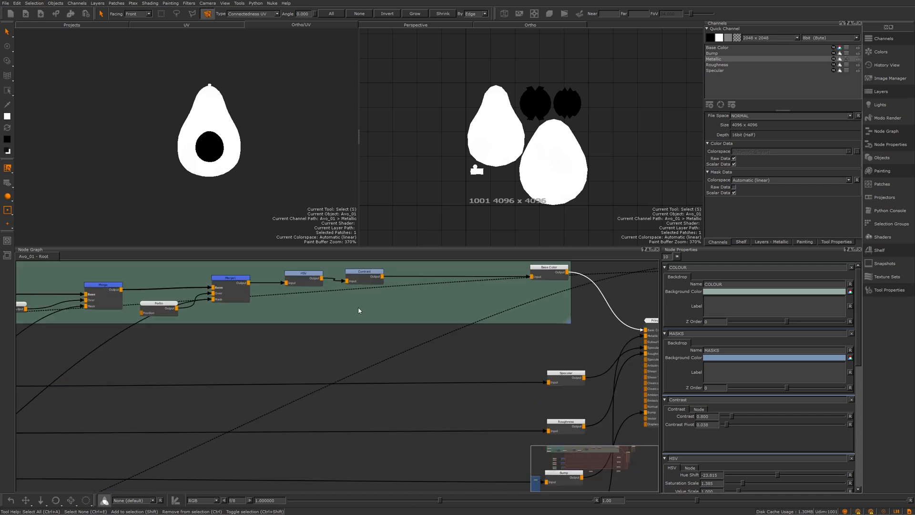
middle_click_drag(368, 373, 437, 376)
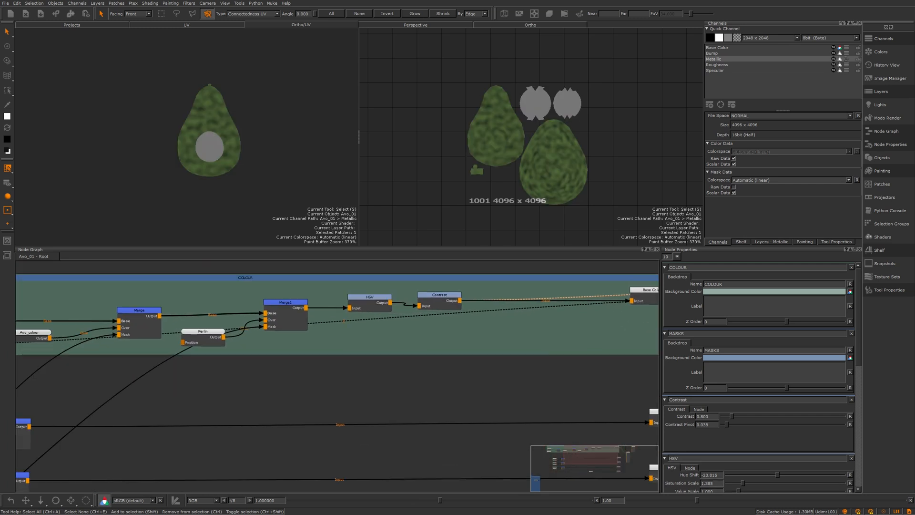
scroll(267, 143, "up", 5)
scroll(244, 140, "down", 3)
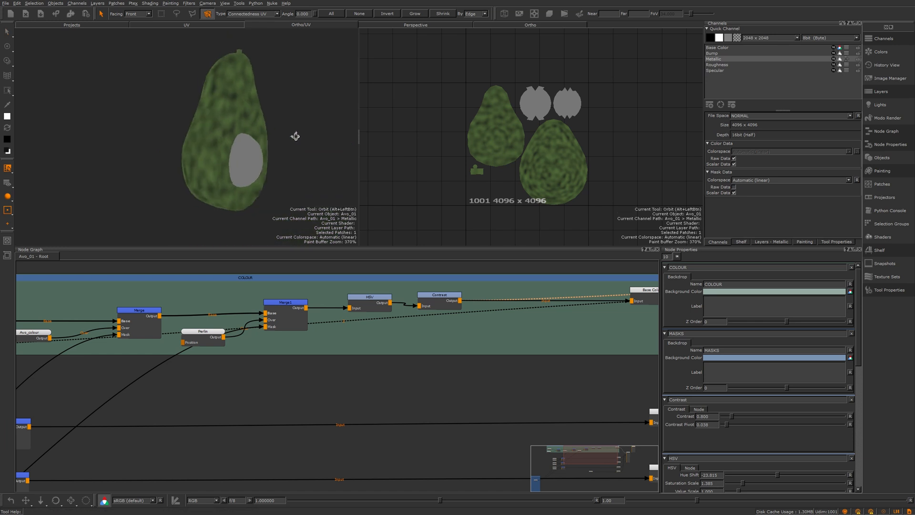
mouse_move(296, 137)
left_mouse_down("alt")
mouse_move(224, 139)
mouse_move(293, 143)
left_mouse_up("alt")
scroll(449, 327, "down", 5)
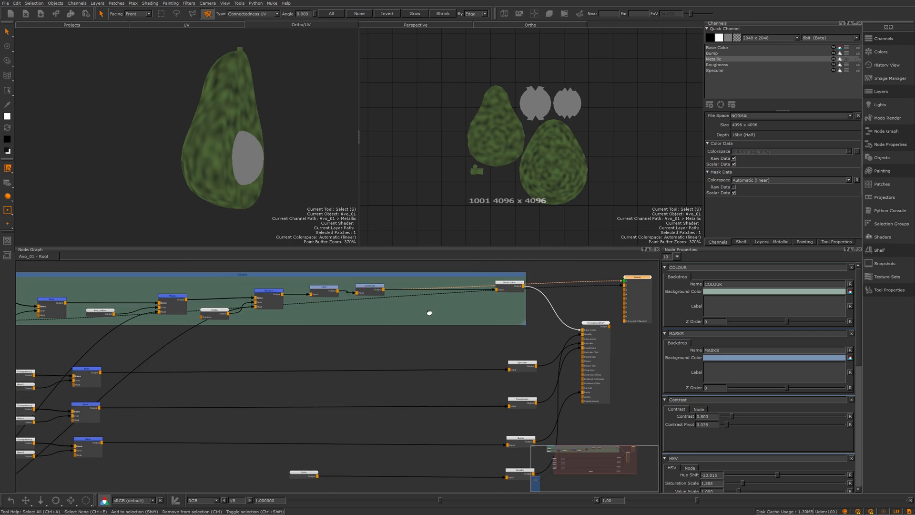
middle_click_drag(429, 312, 498, 331)
middle_click_drag(313, 339, 311, 328)
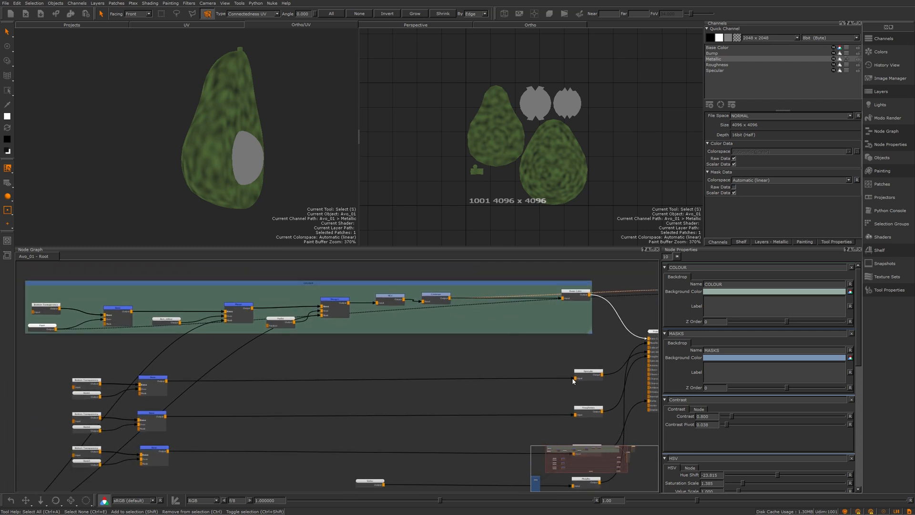
middle_click_drag(552, 398, 457, 385)
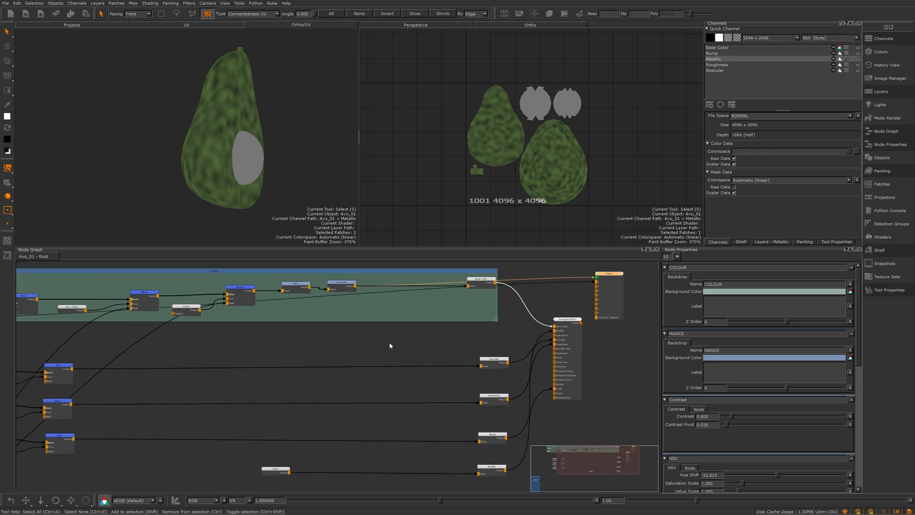
Create an HSV node in the empty area below the COLOUR backdrop, between the Contrast and Specular nodes
scroll(329, 327, "up", 2)
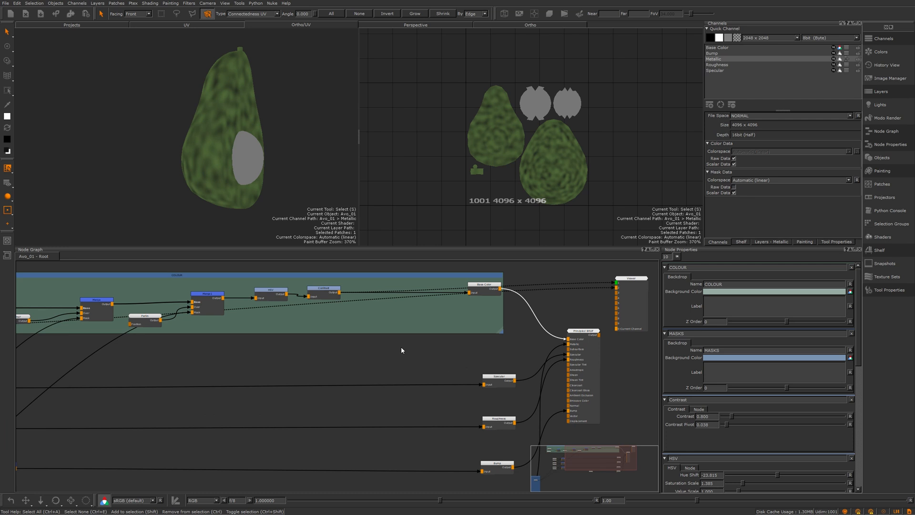
key("Tab")
type("HSL")
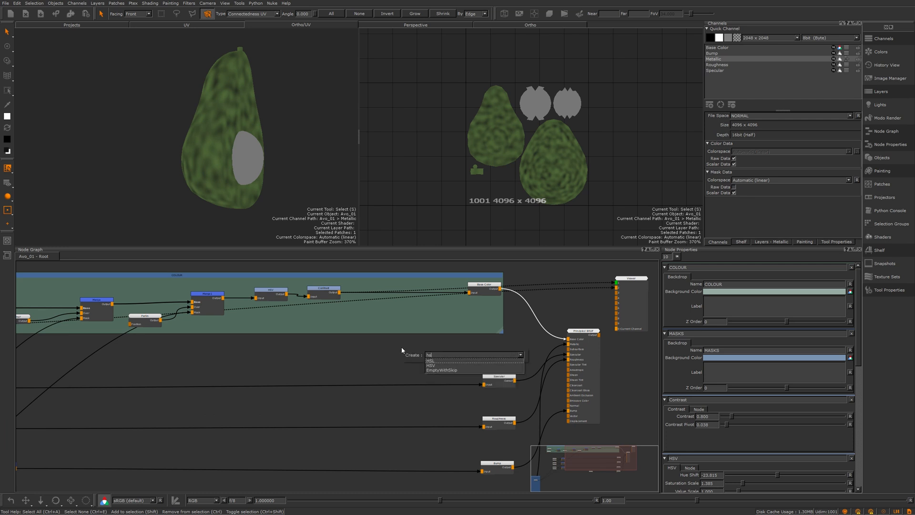
key("Down")
key("Return")
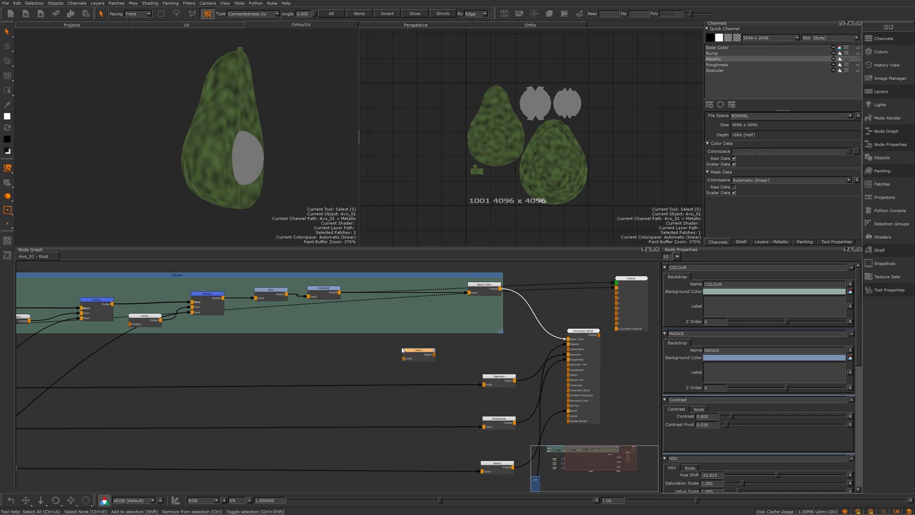
Feed the Contrast output into the new HSV node, view that node's result and set its Saturation Scale to 0
scroll(368, 262, "up", 1)
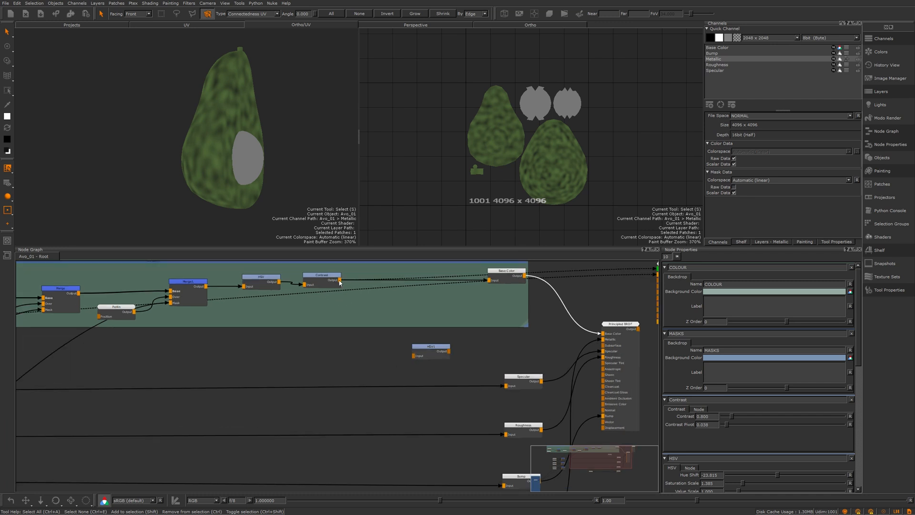
left_click_drag(339, 281, 430, 357)
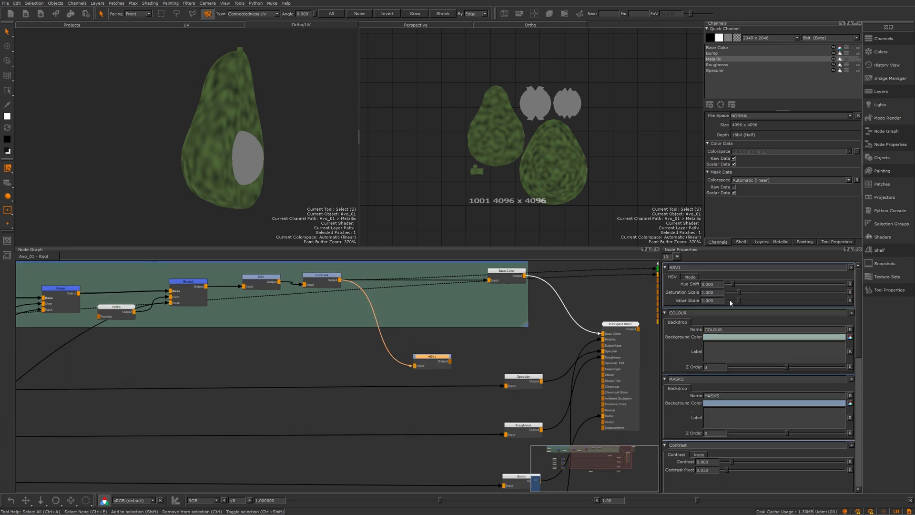
key("1")
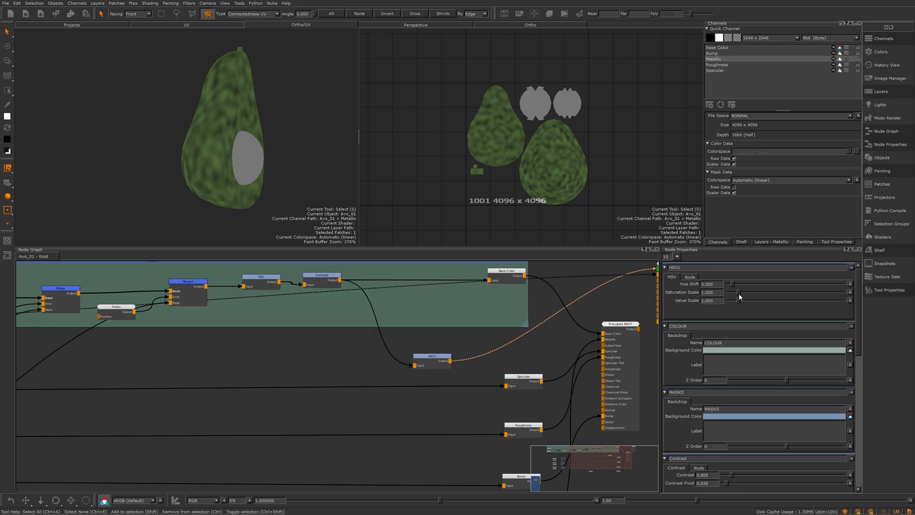
left_click_drag(738, 293, 695, 293)
Position the new HSV node beside the Specular node, connect its output to Specular's input, and check the result on the avocado's front
scroll(475, 361, "up", 2)
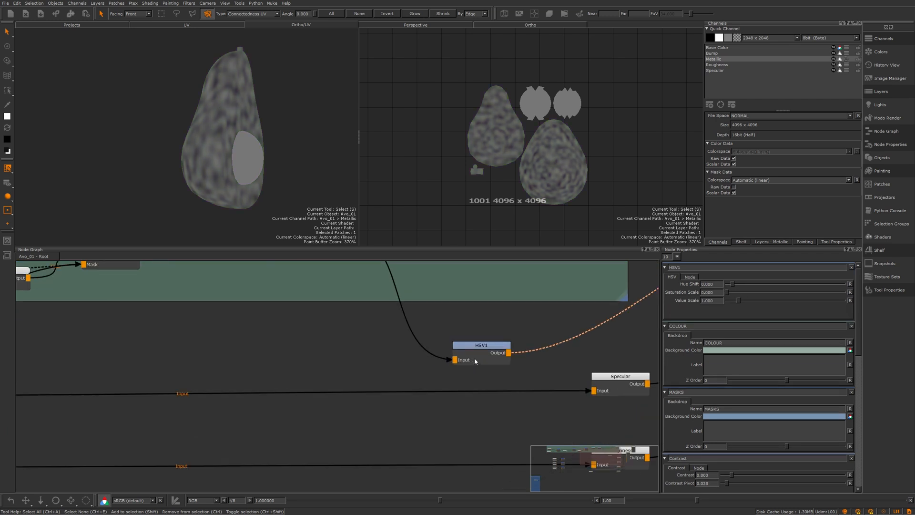
mouse_move(507, 354)
left_mouse_down()
mouse_move(591, 383)
mouse_move(505, 362)
left_mouse_up()
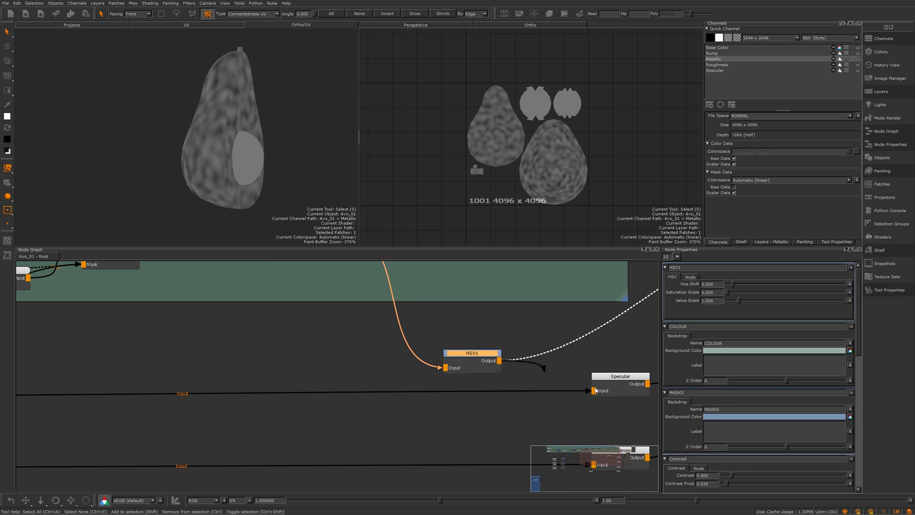
middle_click_drag(579, 364, 527, 371)
left_click_drag(427, 369, 417, 395)
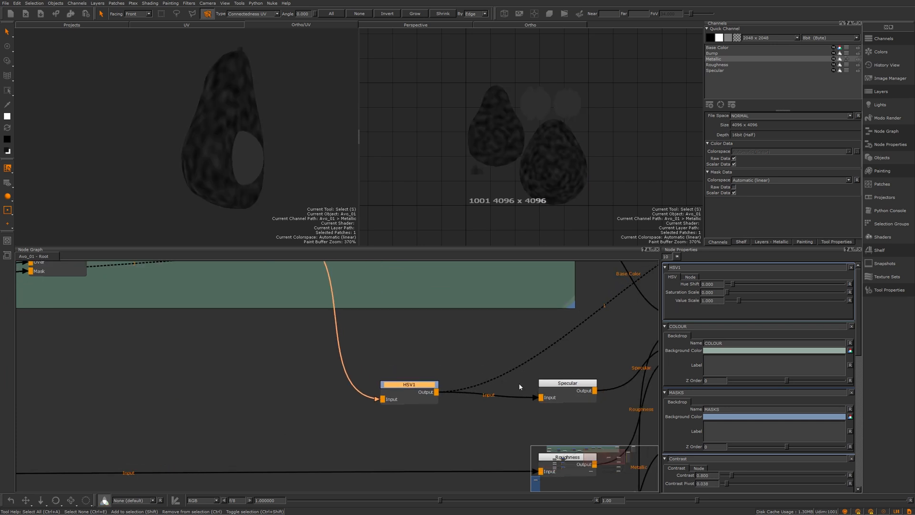
left_click_drag(264, 135, 321, 137, "alt")
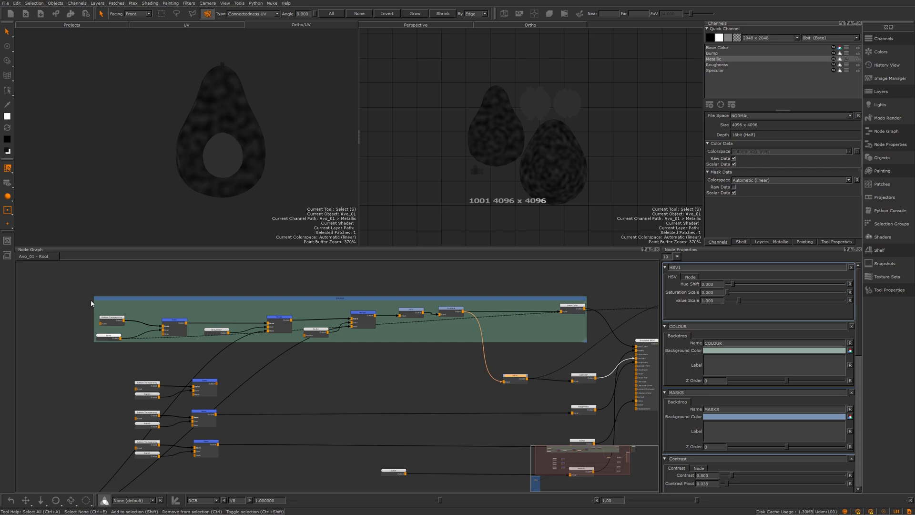
Move the Avo_colour node above the COLOUR backdrop and shift the MASKS backdrop up and closer to the channel nodes
scroll(208, 332, "up", 5)
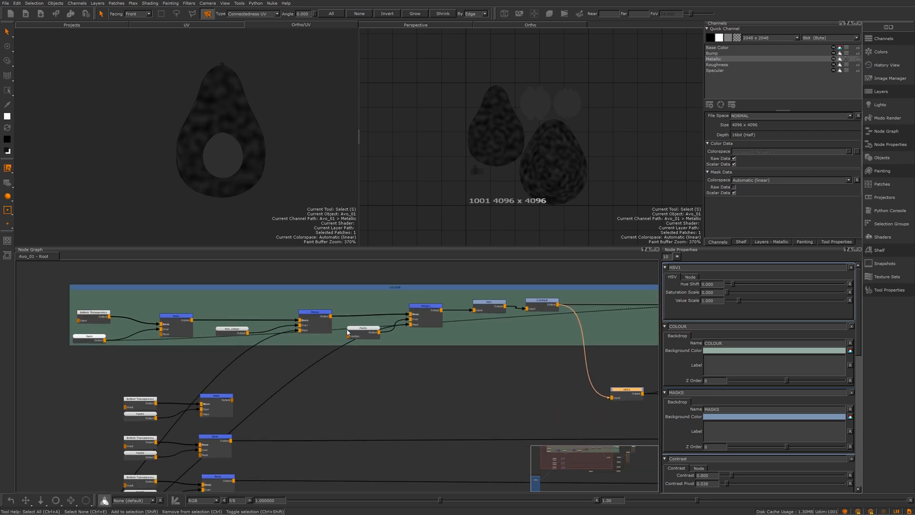
left_click_drag(200, 316, 188, 316)
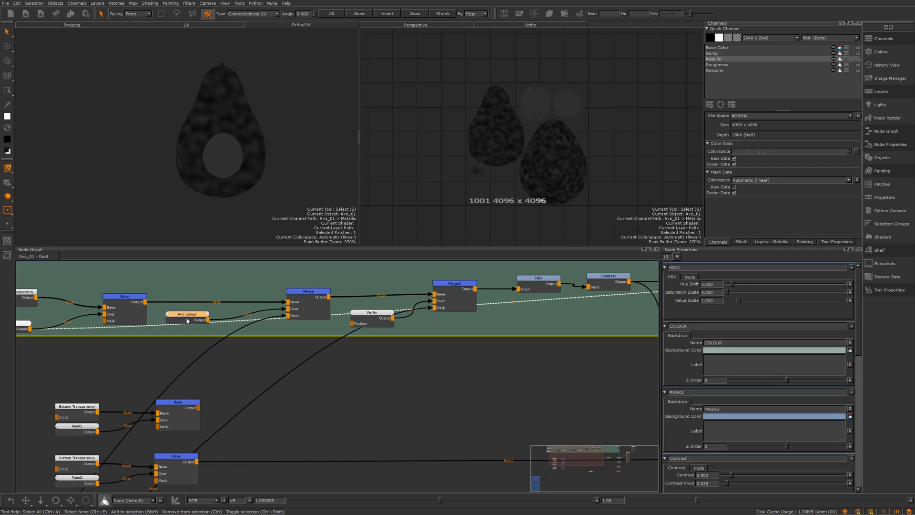
scroll(188, 316, "down", 3)
middle_click_drag(88, 395, 230, 316)
scroll(231, 314, "up", 2)
left_click_drag(76, 417, 132, 310)
scroll(177, 358, "down", 2)
middle_click_drag(177, 358, 90, 417)
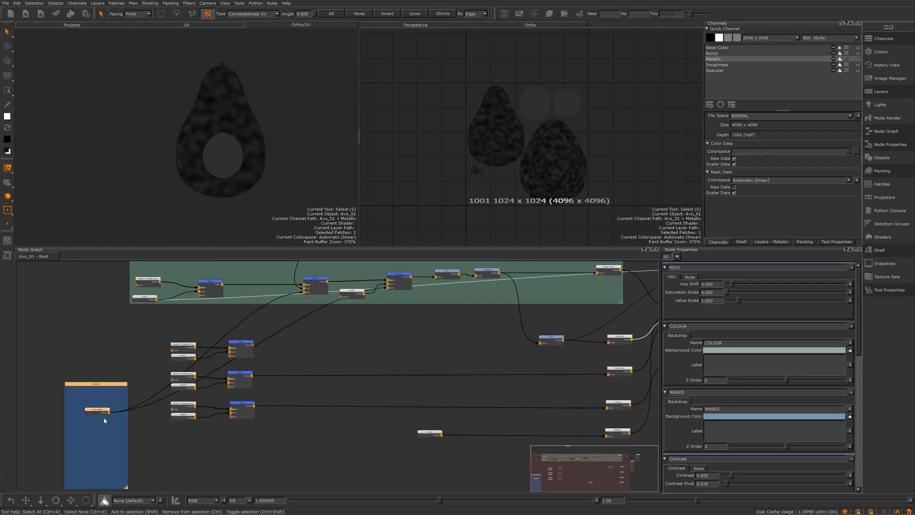
Review the graph's connections from the COLOUR chain and mask nodes through to the Specular, Roughness, Bump and Metallic channels
middle_click_drag(432, 321, 331, 339)
scroll(539, 310, "up", 2)
middle_click_drag(545, 291, 440, 337)
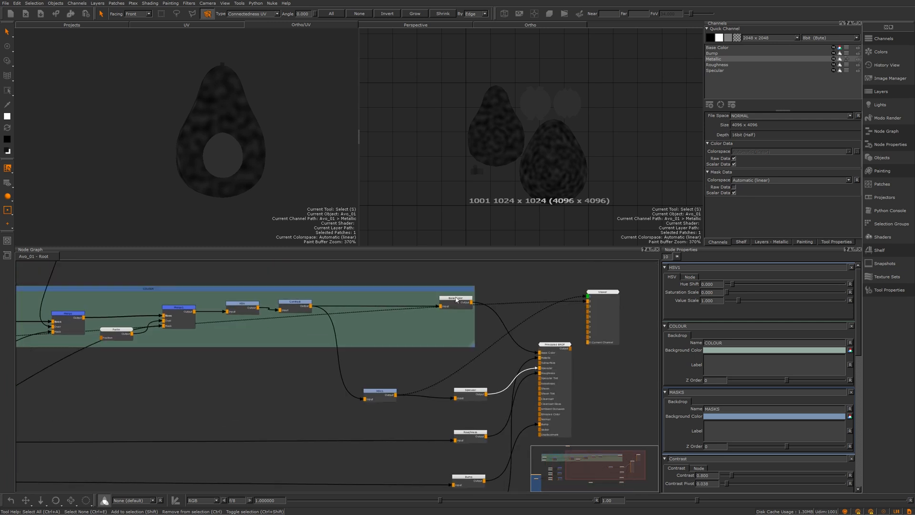
middle_click_drag(489, 412, 484, 331)
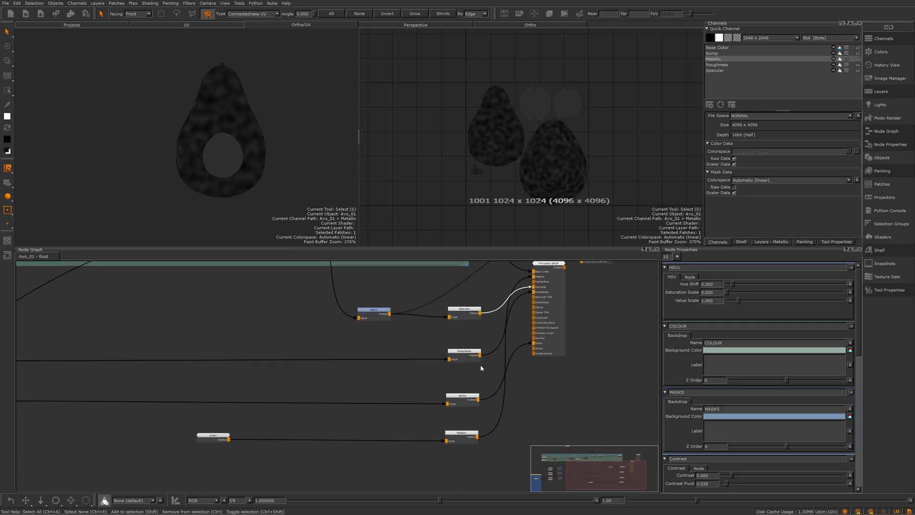
middle_click_drag(424, 386, 489, 398)
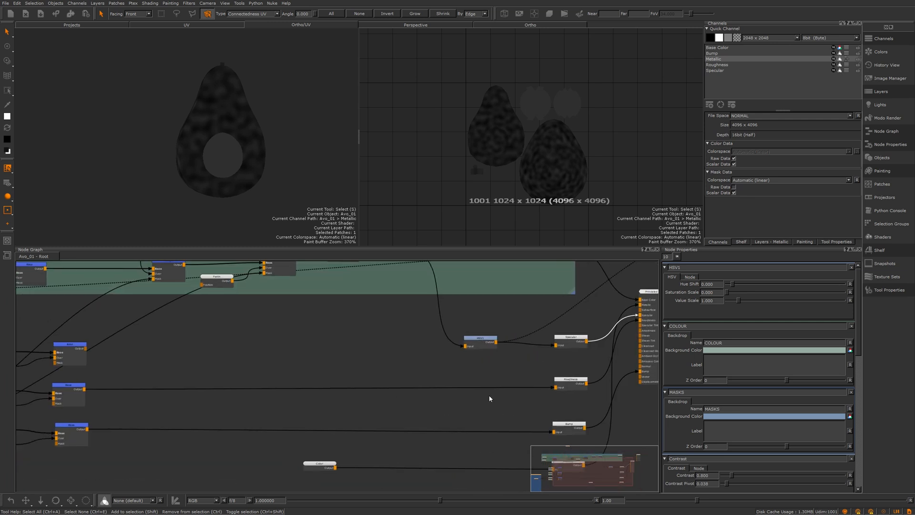
scroll(492, 380, "down", 3)
middle_click_drag(466, 302, 482, 340)
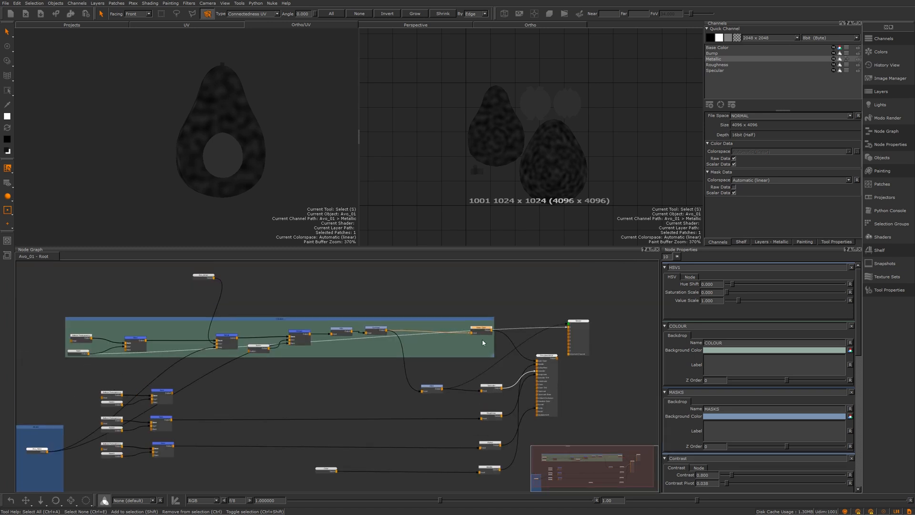
Nudge the HSV and Contrast nodes into line within the COLOUR backdrop
scroll(433, 323, "up", 3)
middle_click_drag(425, 328, 401, 351)
left_click_drag(380, 329, 386, 337)
left_click_drag(327, 330, 326, 335)
left_click_drag(376, 335, 379, 330)
middle_click_drag(486, 362, 462, 359)
Create a Bake Point node sized 4096 x 4096 with 16bit (Half) depth and Normal file space
key("Tab")
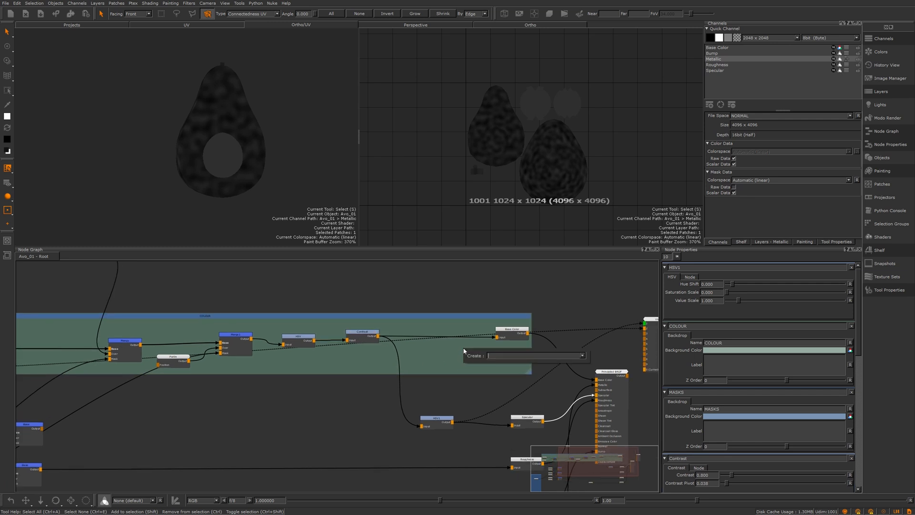
type("ba")
key("Down")
key("Down")
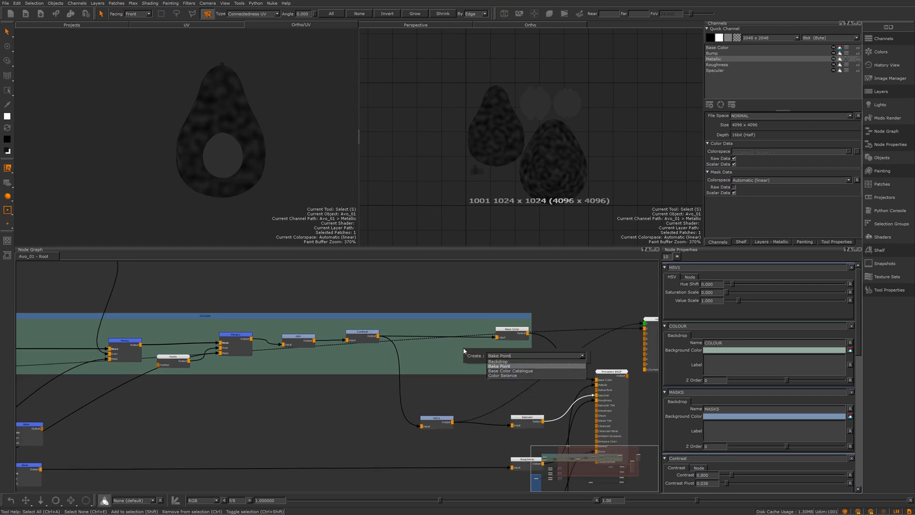
key("Return")
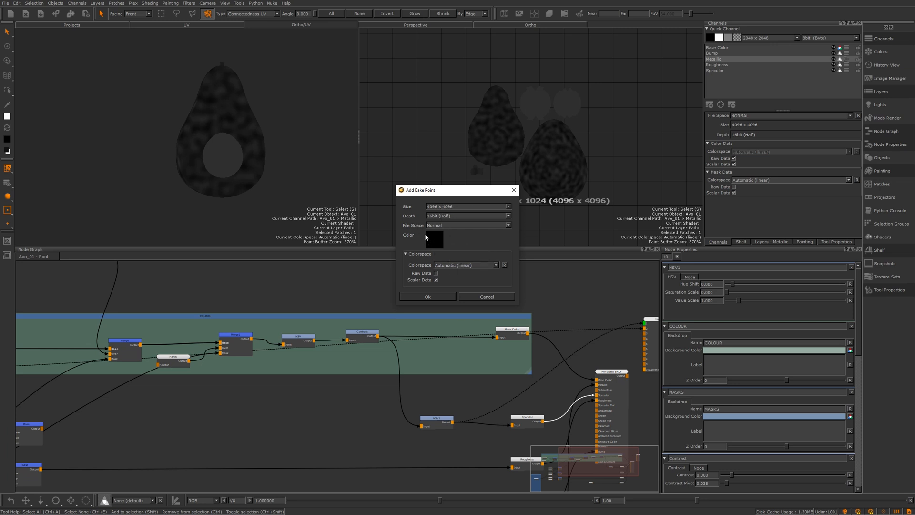
left_click(427, 295)
Insert the Bake Point between the Contrast and Base Color nodes and open its properties
scroll(448, 319, "up", 3)
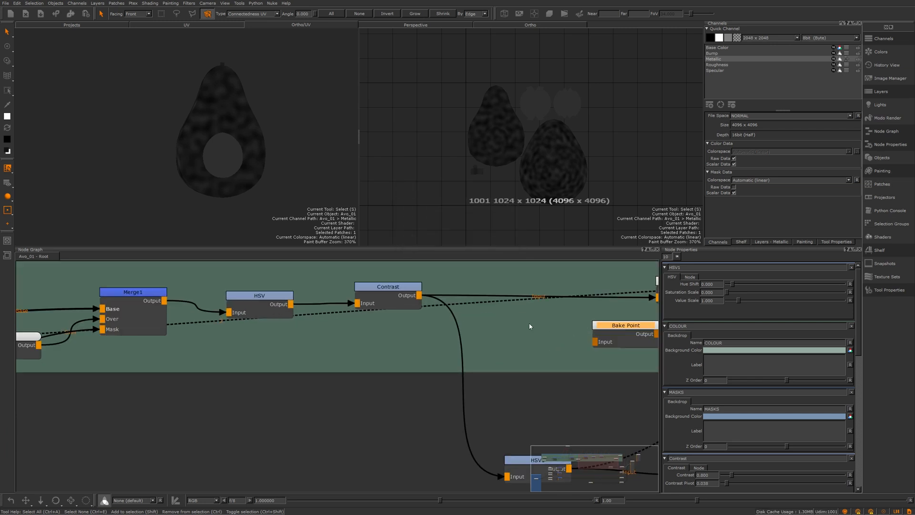
left_click_drag(466, 359, 409, 310)
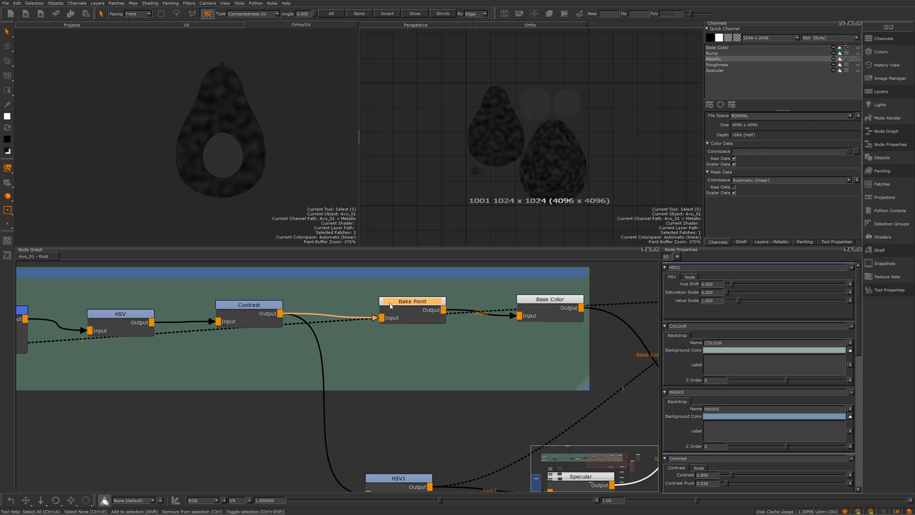
left_click_drag(390, 305, 390, 303)
double_click(404, 297)
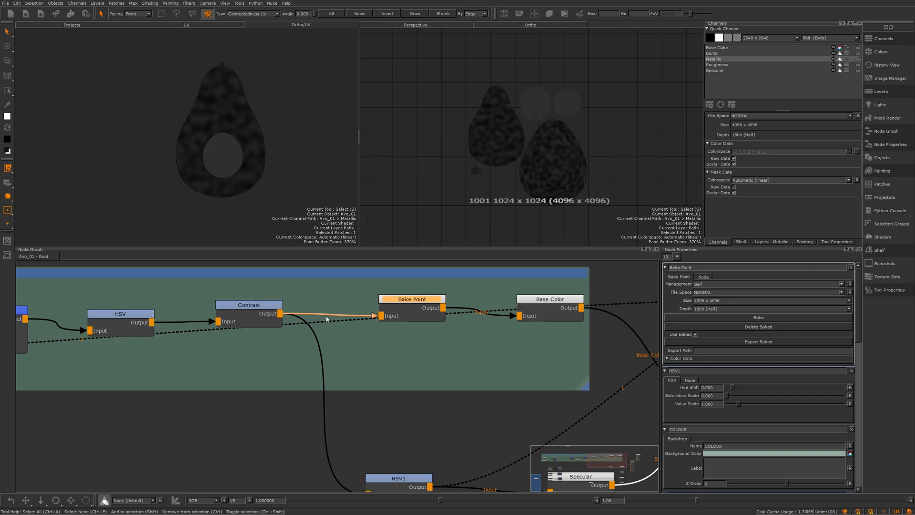
Examine the COLOUR chain leading into the Bake Point and its place in the whole node graph
scroll(244, 318, "down", 5)
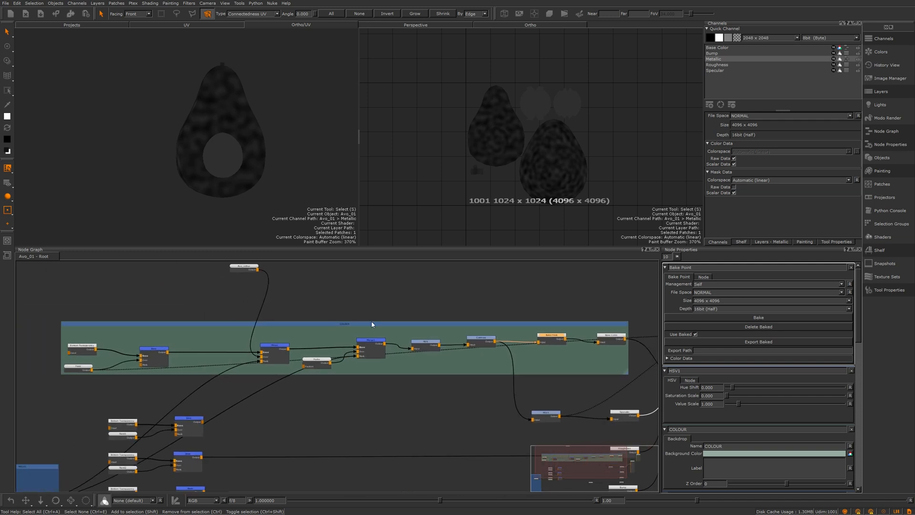
scroll(490, 347, "up", 5)
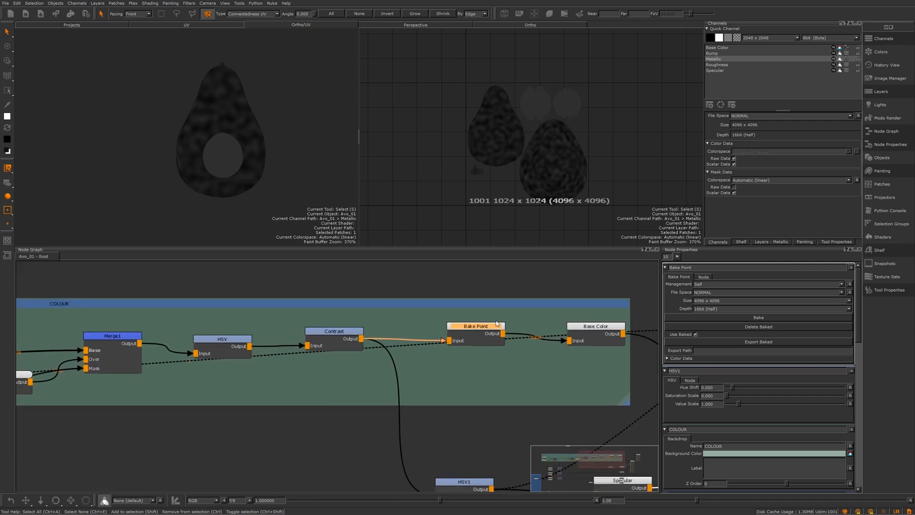
scroll(410, 355, "down", 4)
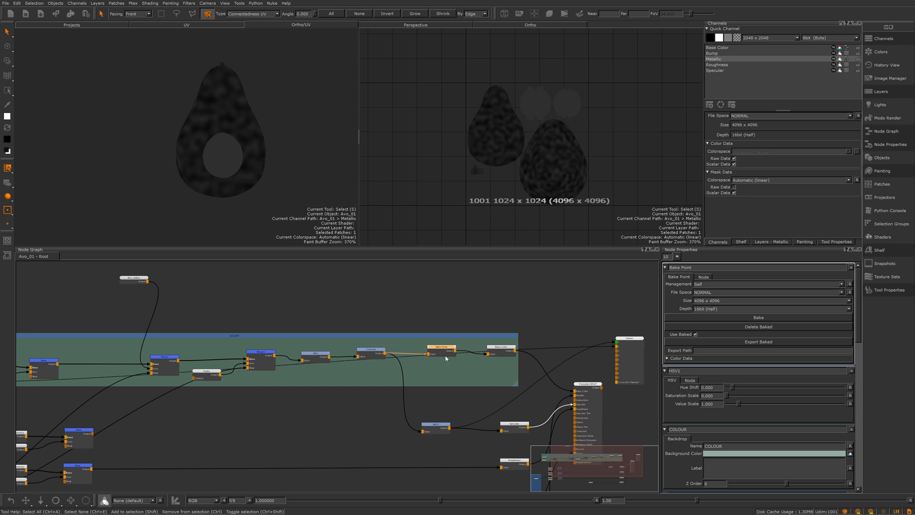
middle_click_drag(379, 358, 414, 348)
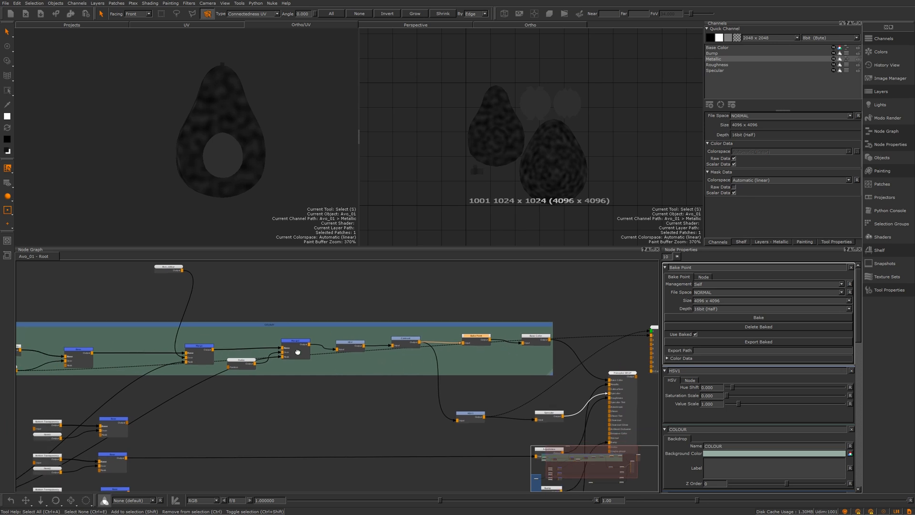
middle_click_drag(270, 342, 404, 353)
scroll(428, 374, "down", 8)
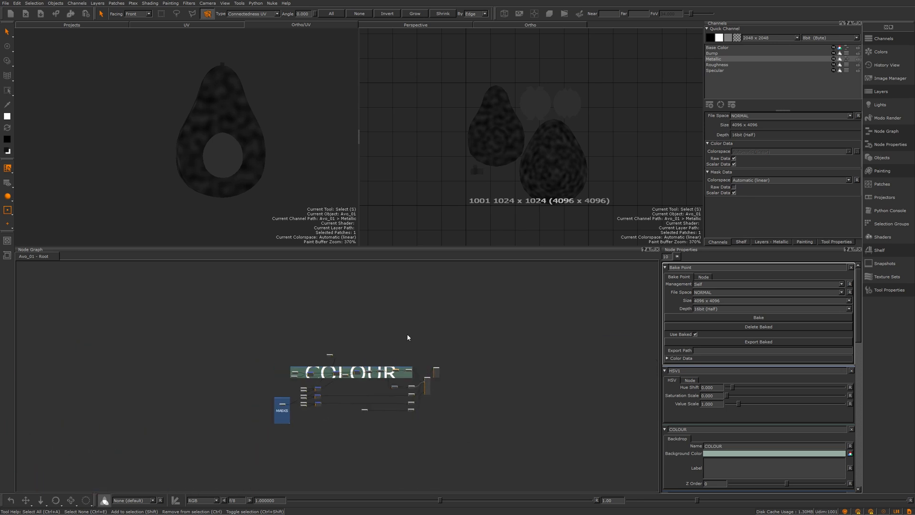
scroll(362, 379, "up", 8)
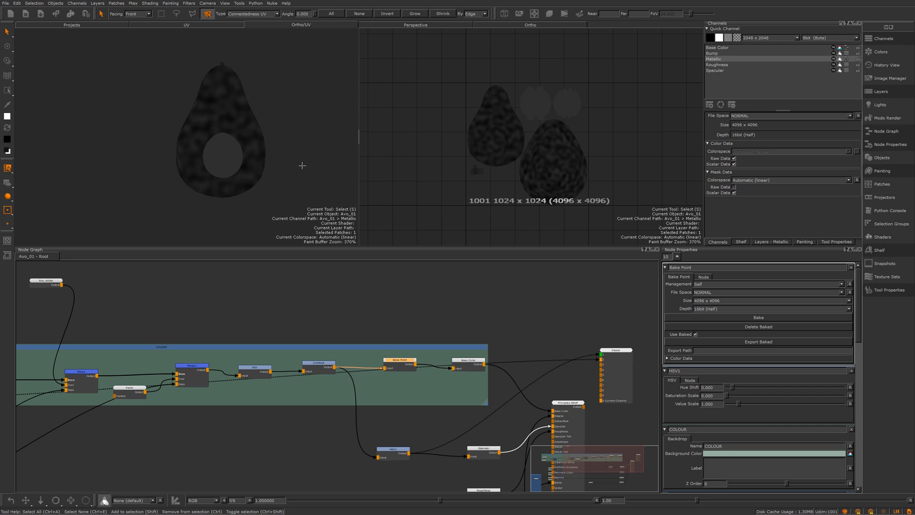
left_click_drag(184, 133, 174, 158, "alt")
scroll(403, 366, "up", 2)
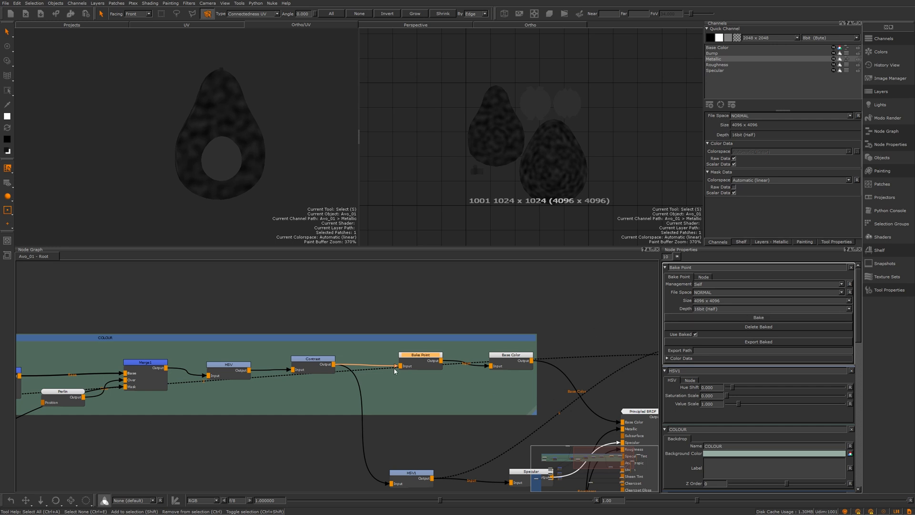
Bake the Bake Point and view its result on the avocado
left_click(425, 358)
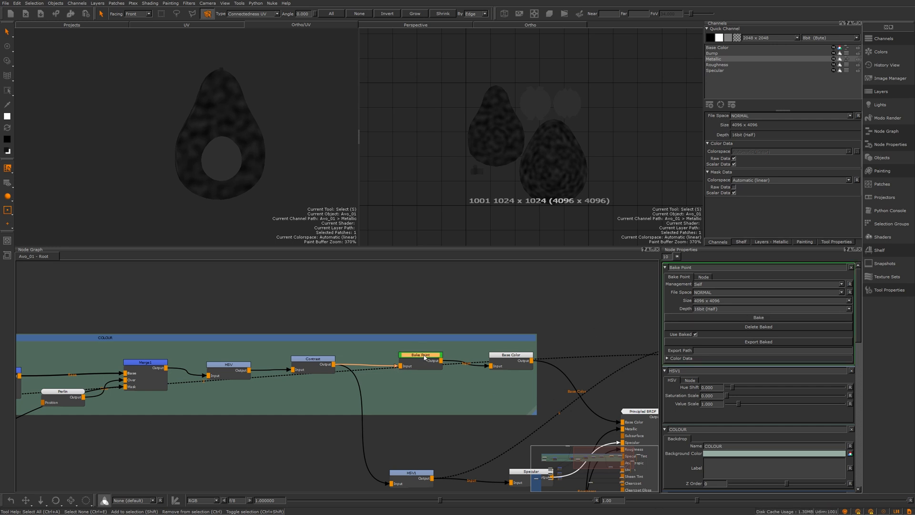
scroll(425, 357, "up", 3)
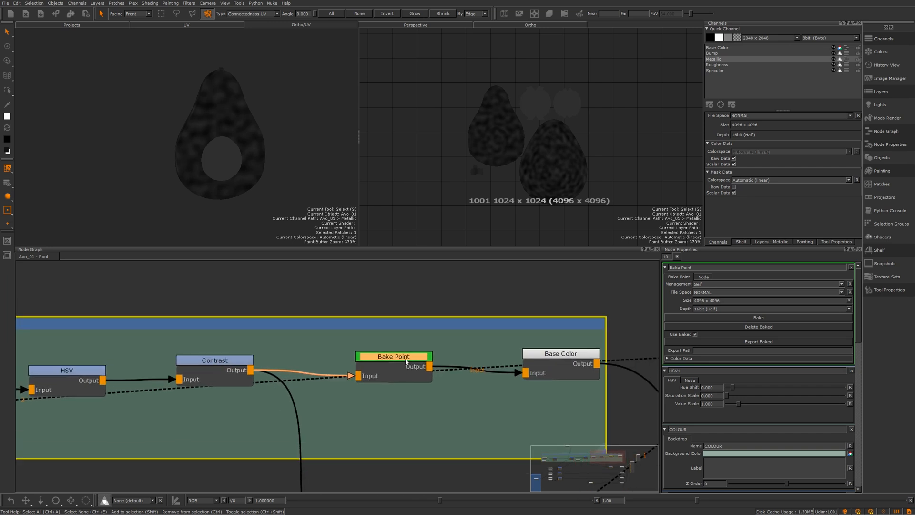
left_click_drag(407, 361, 409, 361)
key("1")
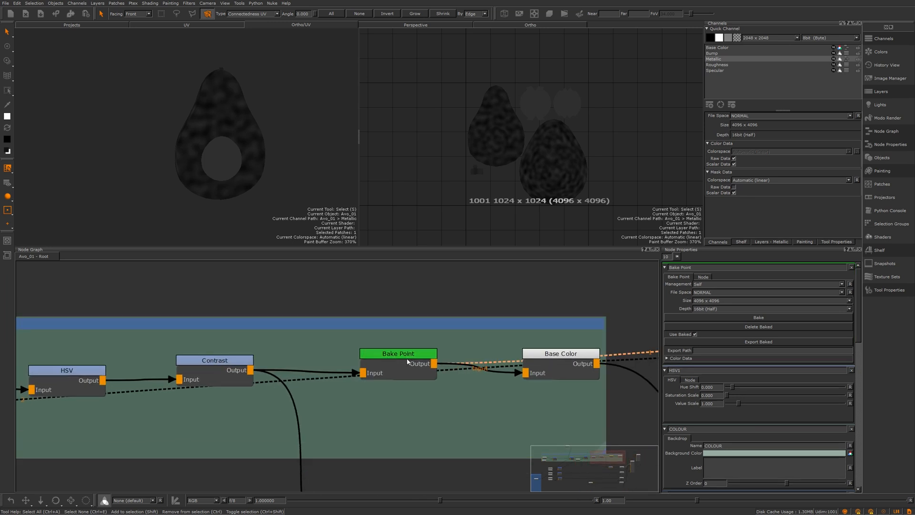
scroll(218, 147, "up", 2)
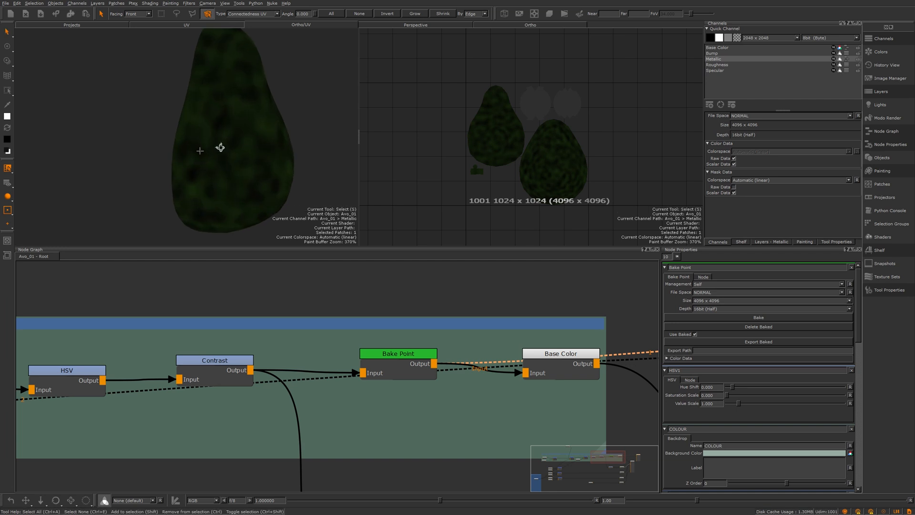
Compare the Base Color node's result with the Bake Point's result on the avocado
left_click(574, 353)
key("1")
left_click(414, 357)
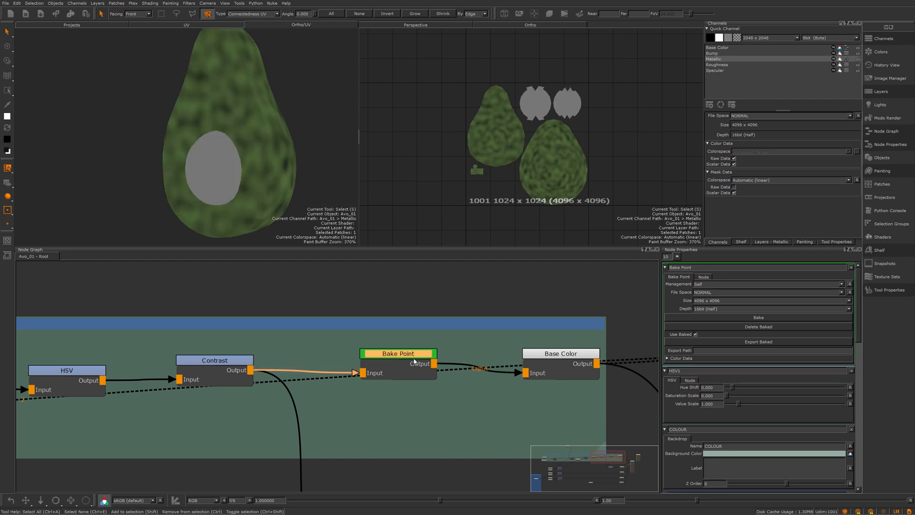
key("1")
left_click_drag(393, 360, 391, 356)
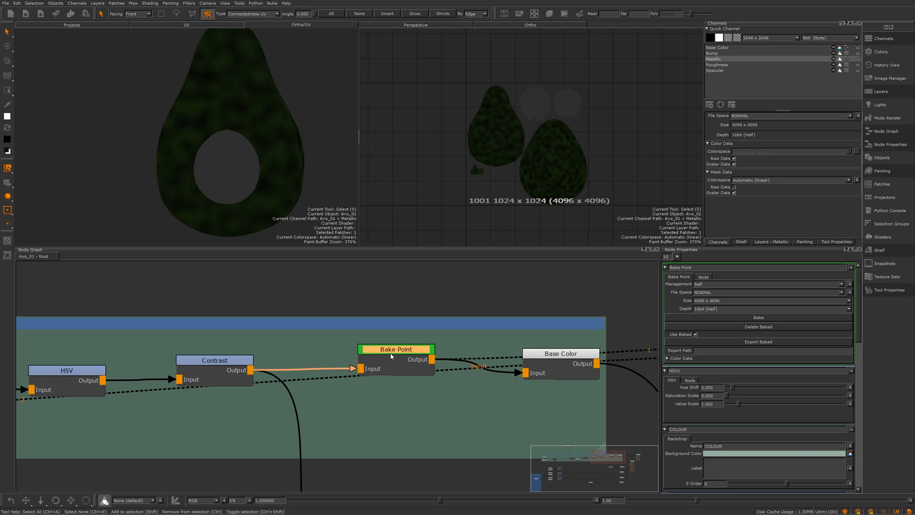
Set the Contrast node's Contrast to 4.408 and select the Bake Point it feeds
middle_click_drag(220, 328, 267, 322)
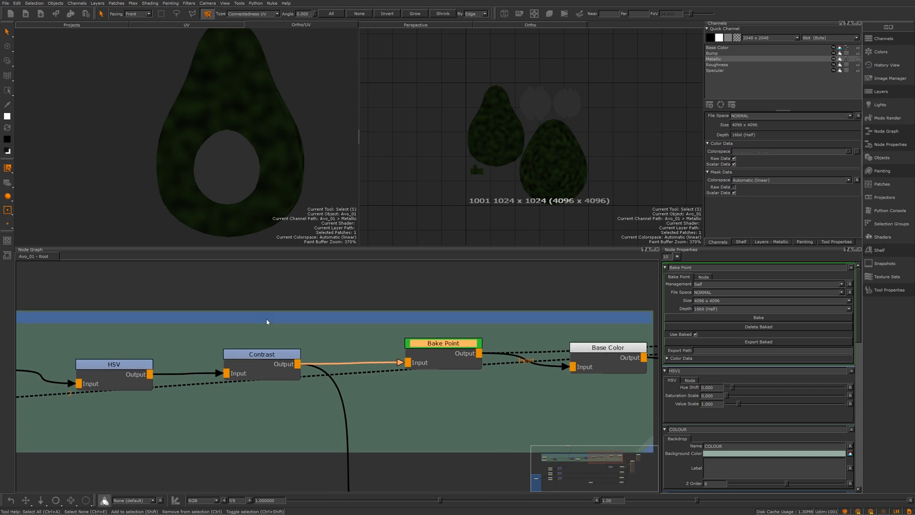
left_click(261, 357)
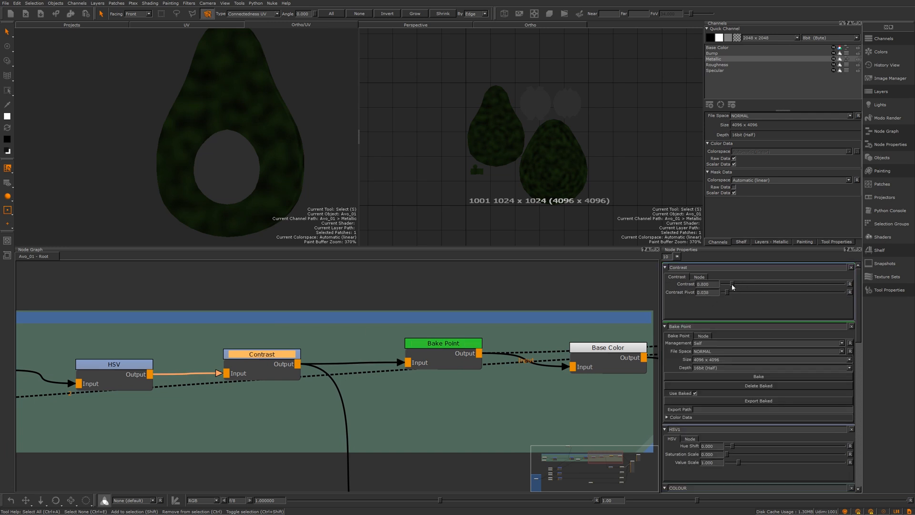
left_click_drag(732, 287, 773, 285)
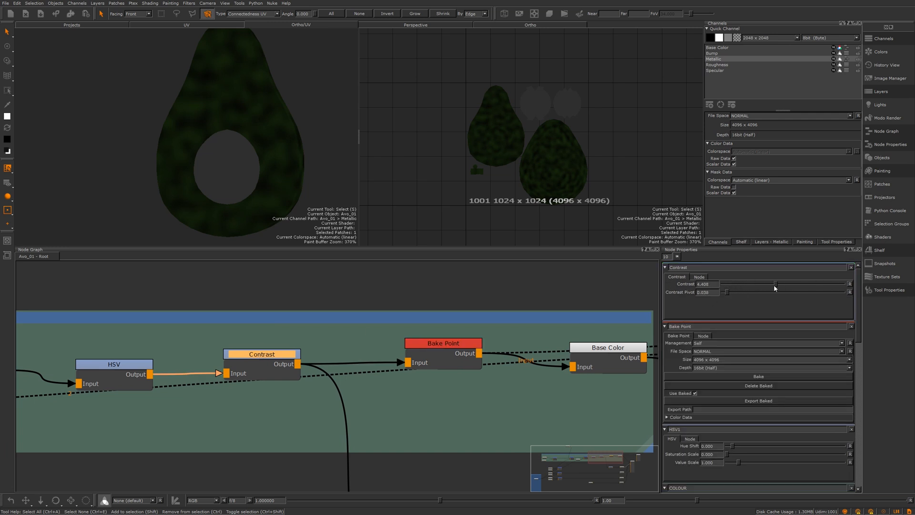
left_click(447, 347)
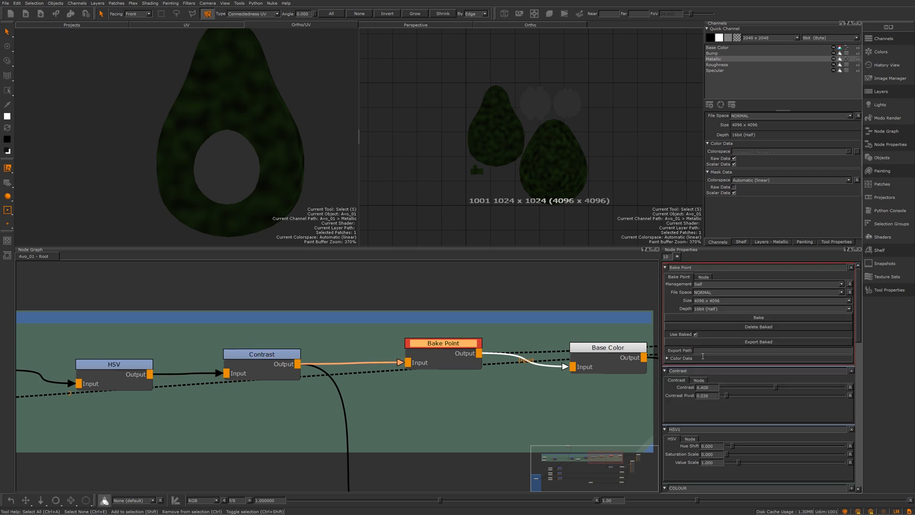
Examine the graph around the Bake Point, from the mask nodes and COLOUR chain through to the channels and viewer
middle_click_drag(304, 338, 348, 343)
scroll(349, 343, "down", 3)
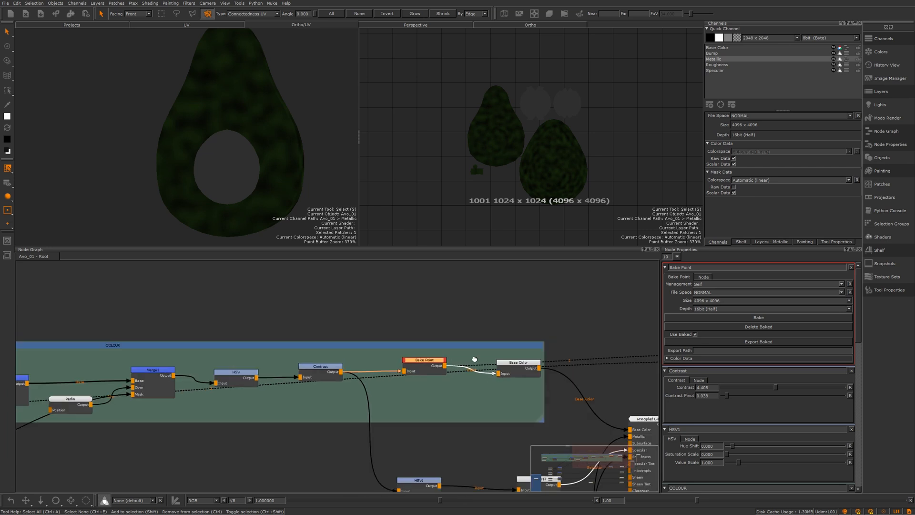
middle_click_drag(501, 374, 460, 343)
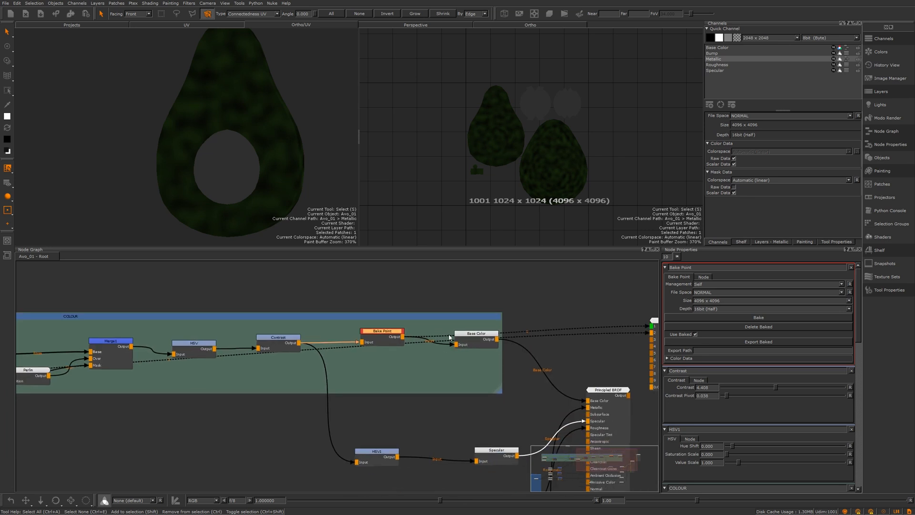
scroll(449, 337, "down", 3)
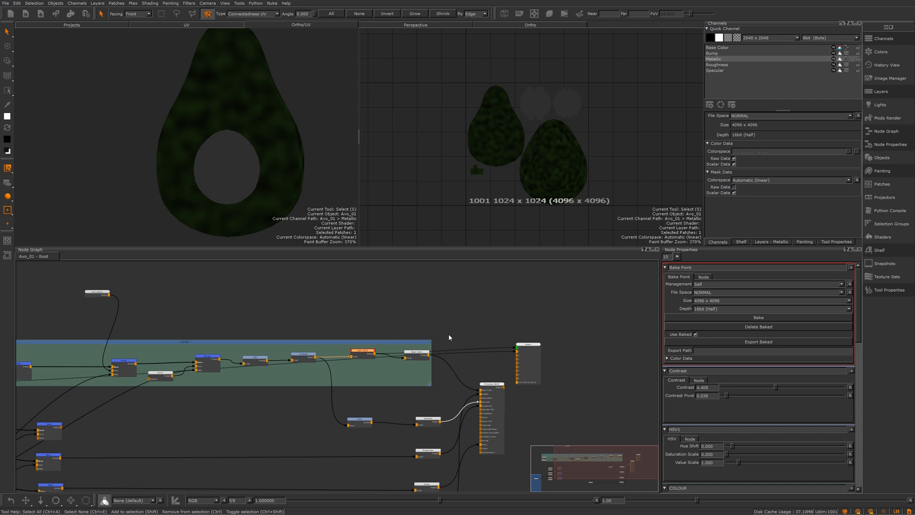
scroll(337, 369, "down", 1)
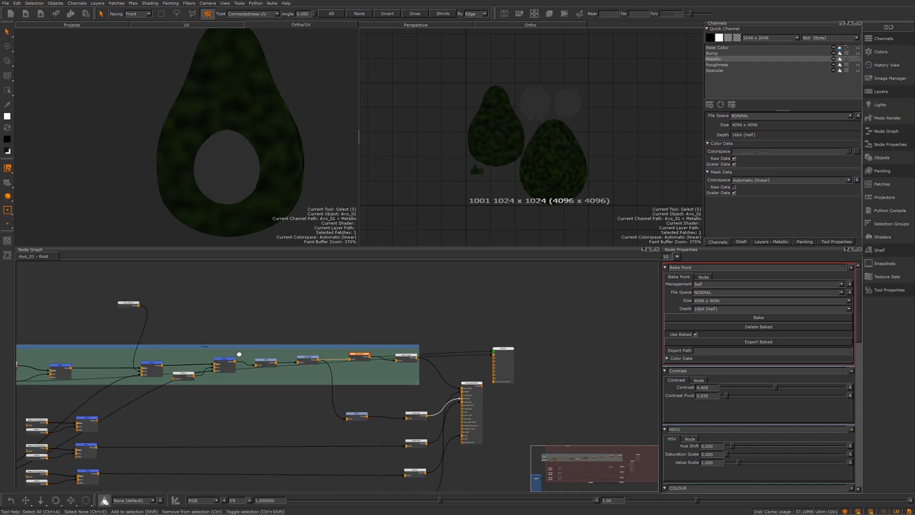
middle_click_drag(77, 346, 144, 313)
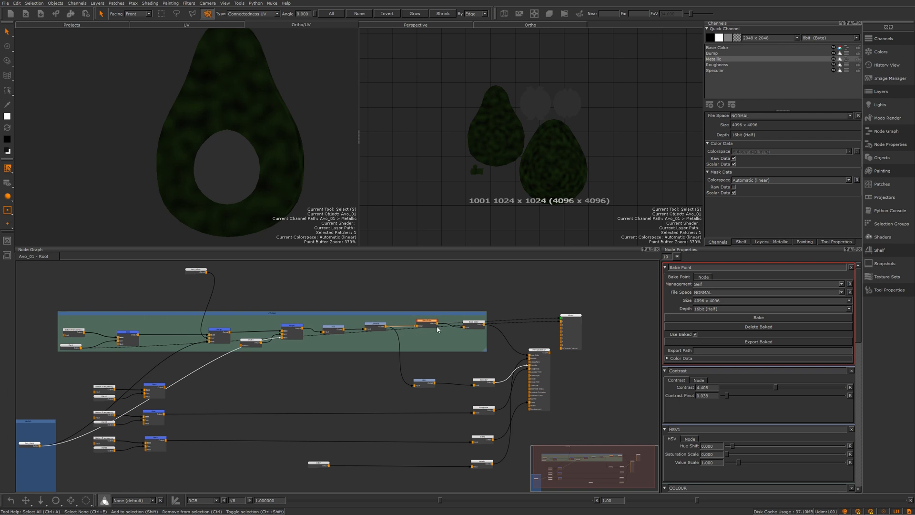
scroll(433, 322, "up", 2)
middle_click_drag(536, 315, 466, 305)
scroll(491, 325, "down", 1)
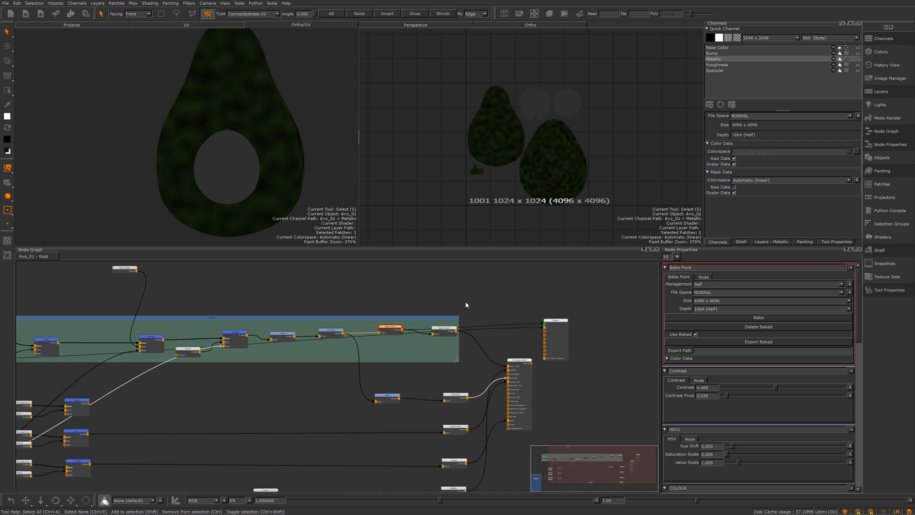
scroll(464, 301, "down", 4)
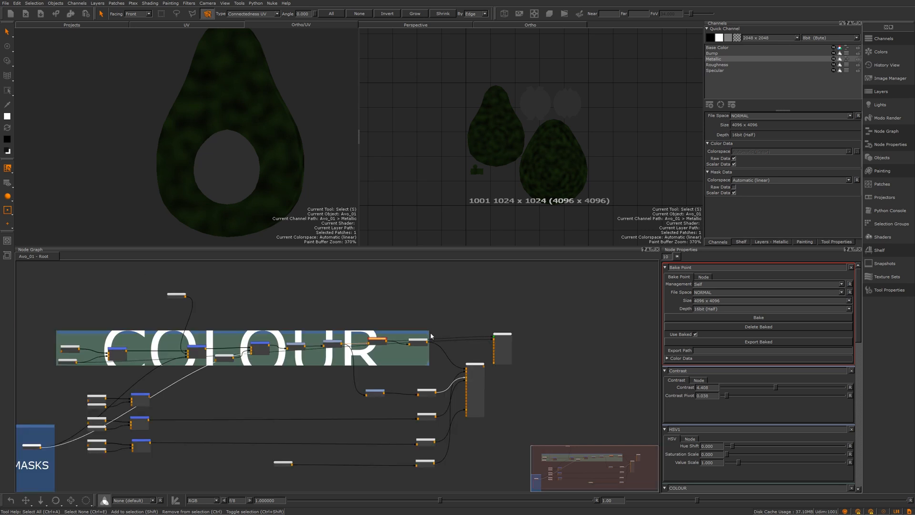
scroll(374, 343, "up", 7)
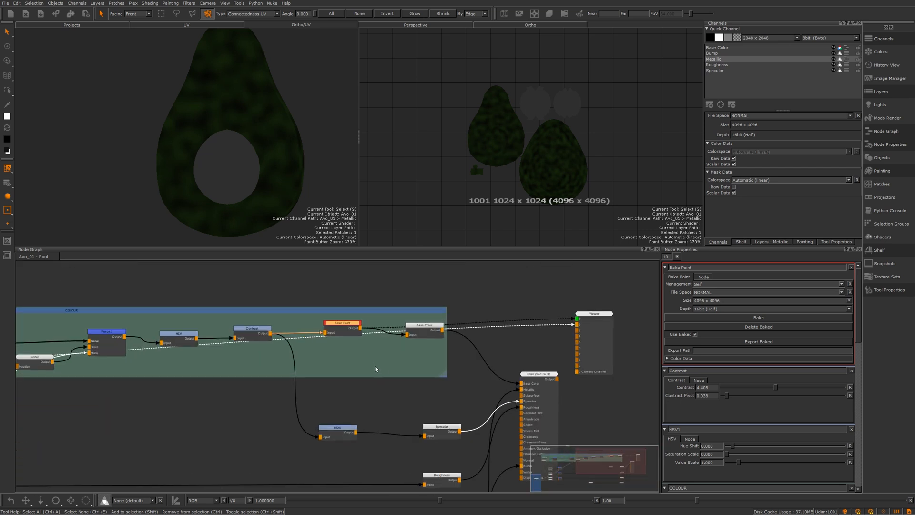
Create a second Bake Point node with the default bake settings
key("Tab")
type("ba")
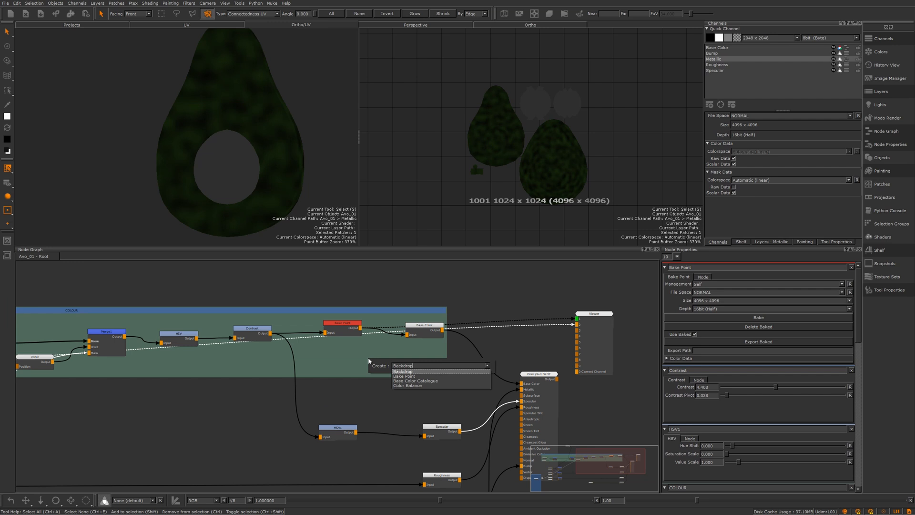
key("Down")
key("Return")
left_click(433, 292)
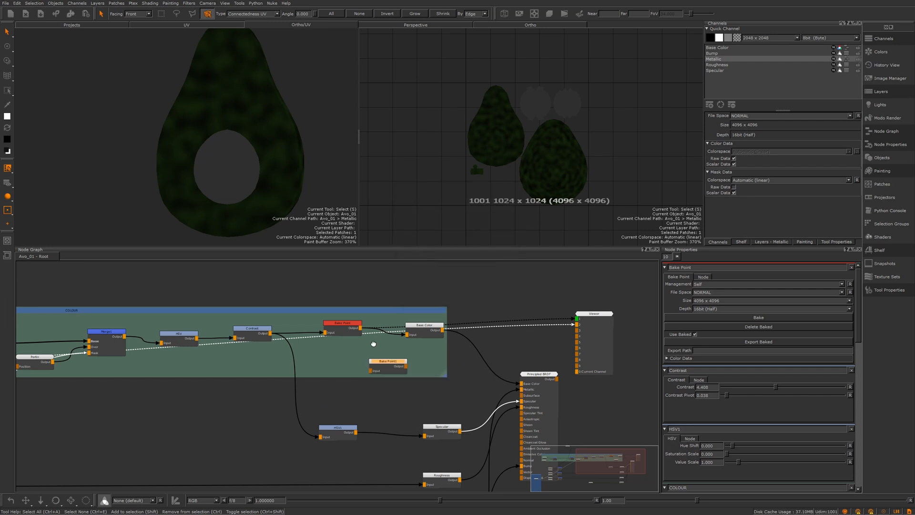
Insert the second Bake Point between the first two merge nodes of the COLOUR chain and bake it
middle_click_drag(373, 344, 529, 338)
left_click_drag(546, 358, 39, 343)
middle_click_drag(39, 343, 137, 338)
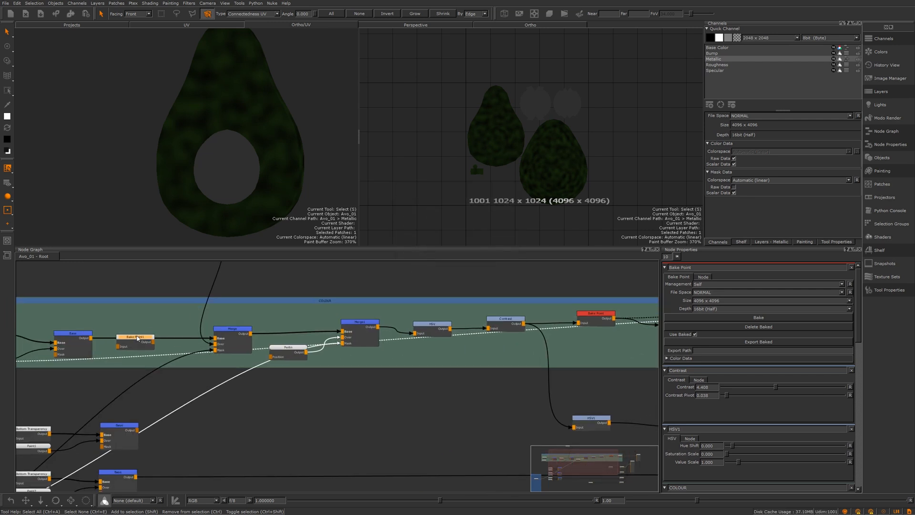
left_click_drag(137, 338, 137, 333)
scroll(202, 353, "down", 2)
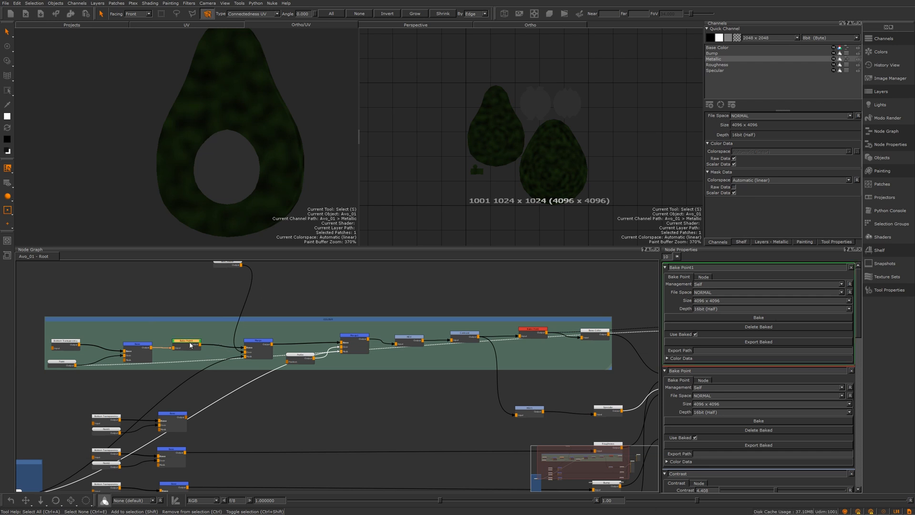
Run Smart Bake And Update to refresh the out-of-date Bake Point at the end of the COLOUR chain
left_click(79, 326)
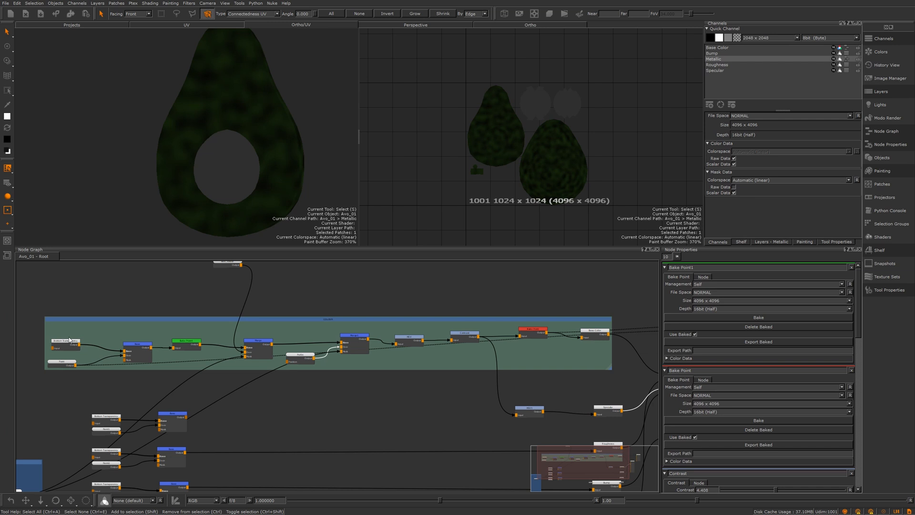
middle_click_drag(31, 314, 139, 320)
scroll(281, 358, "up", 3)
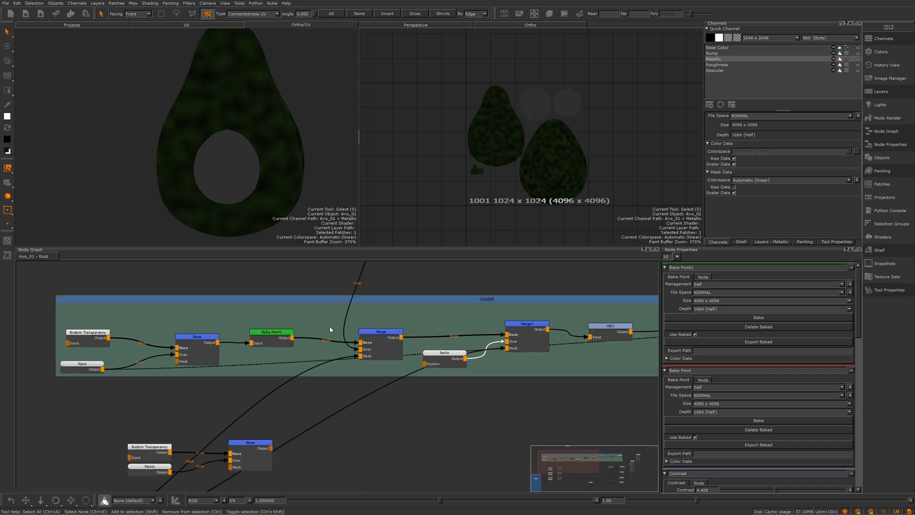
scroll(256, 341, "down", 4)
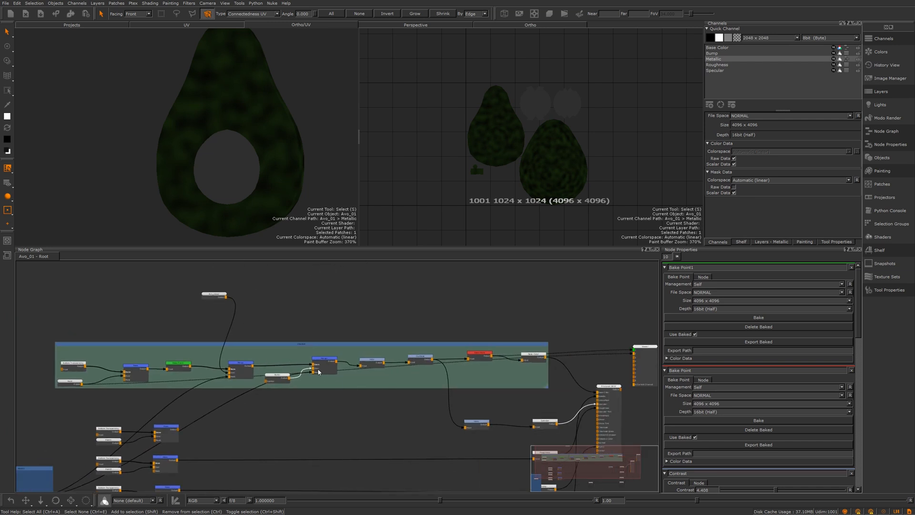
right_click(369, 384)
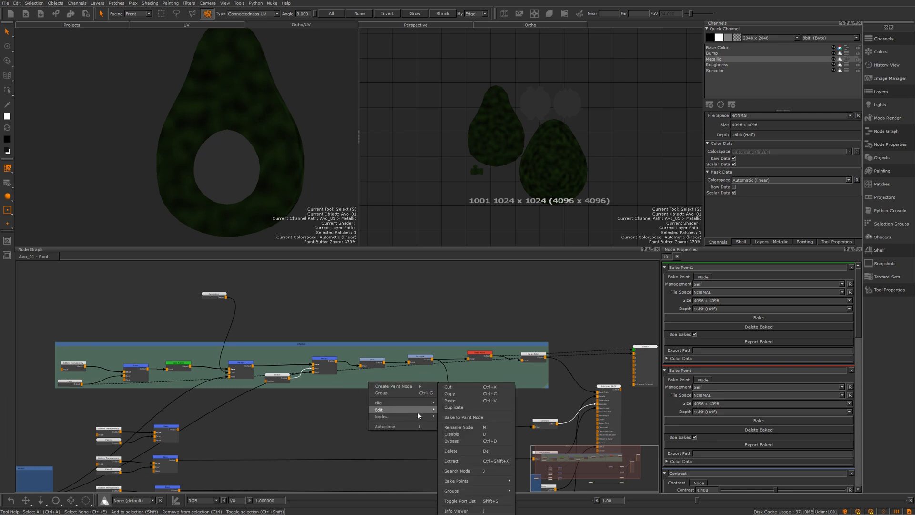
mouse_move(423, 416)
mouse_move(432, 409)
mouse_move(505, 477)
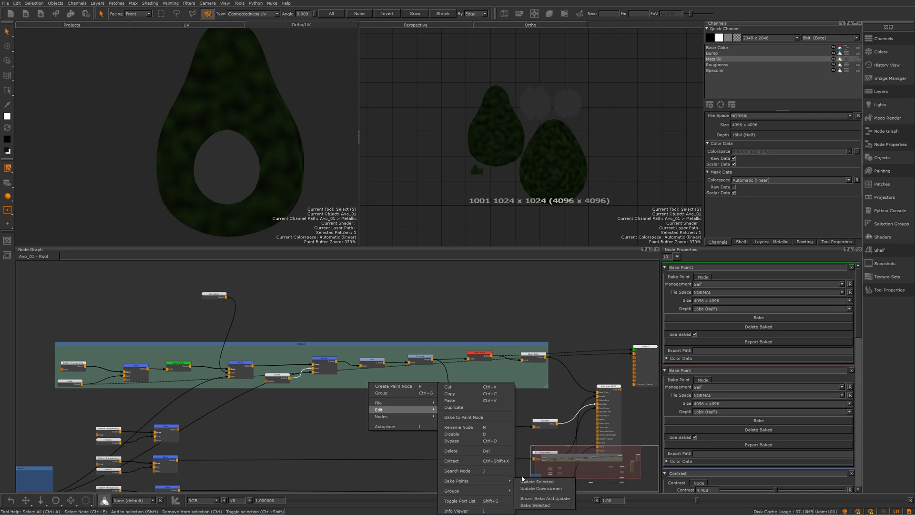
left_click(548, 497)
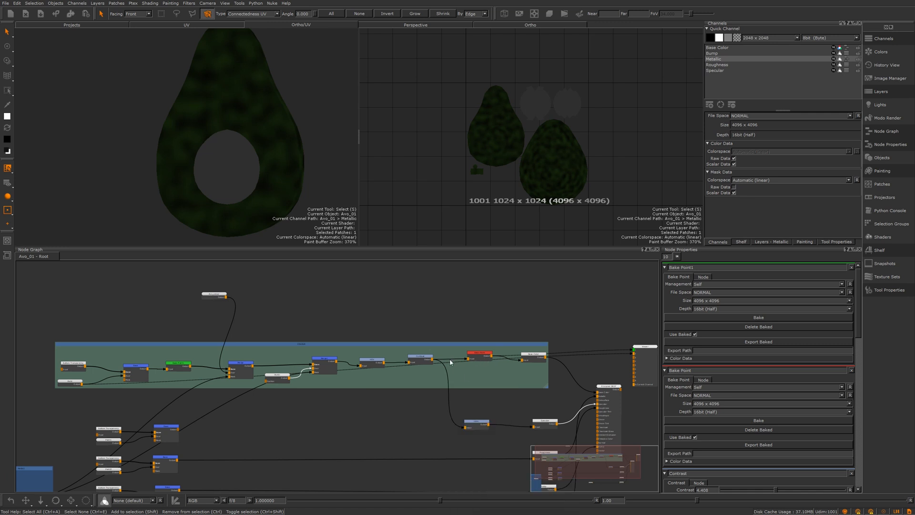
key("f")
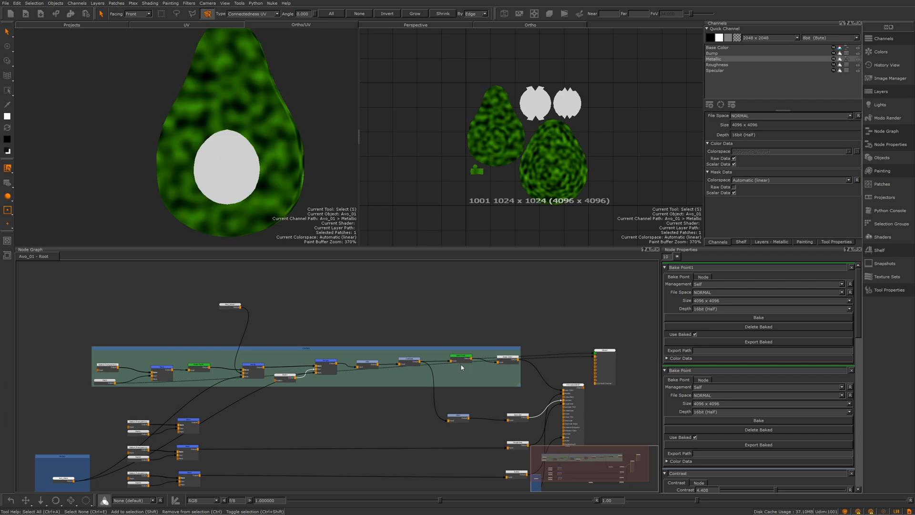
Examine the COLOUR chain's final Bake Point, the available Bake Points commands, and the overall node graph
right_click_drag(461, 364, 485, 370, "alt")
left_click(501, 354)
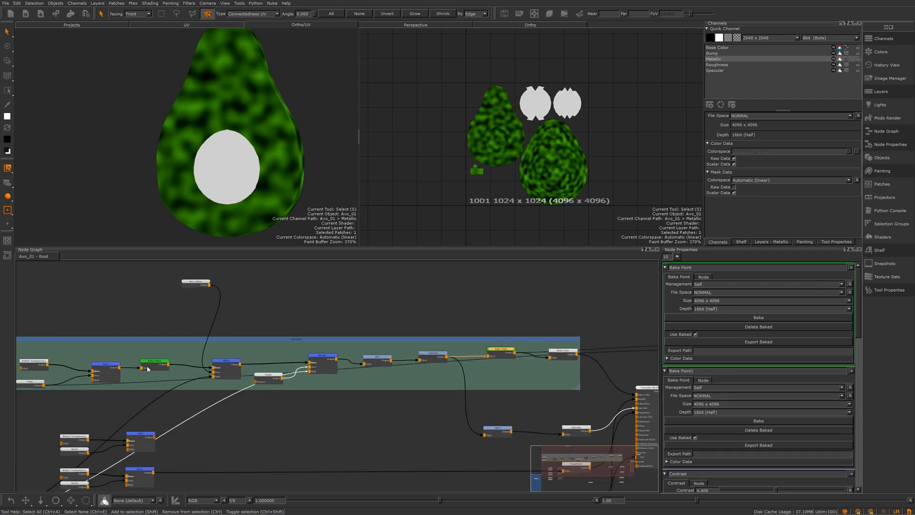
right_click(410, 371)
mouse_move(443, 399)
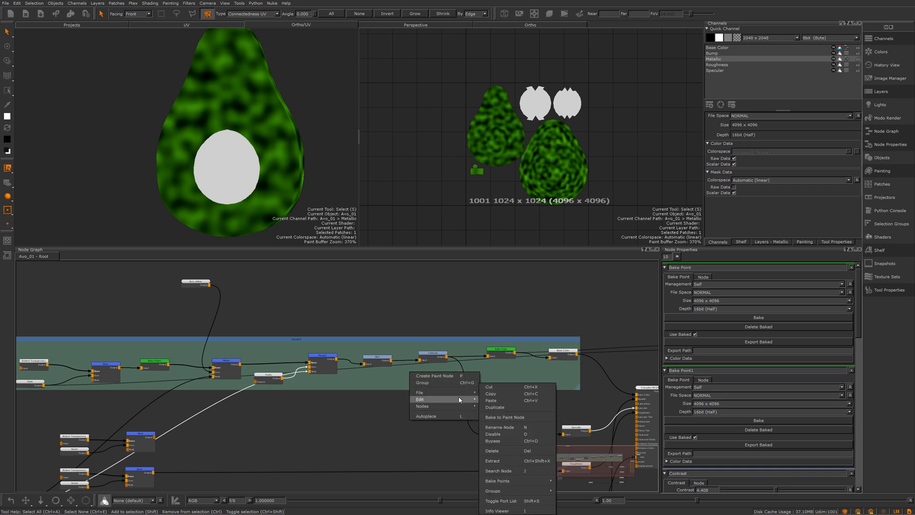
mouse_move(543, 480)
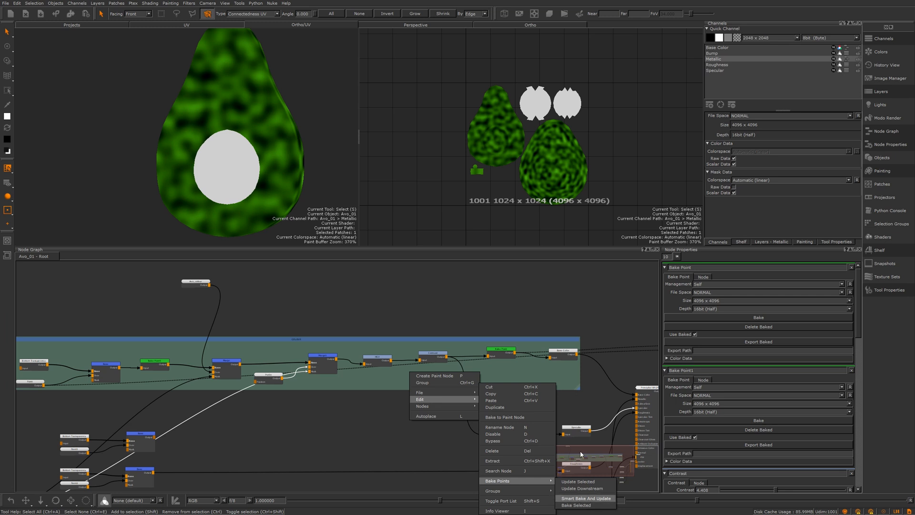
left_click(601, 504)
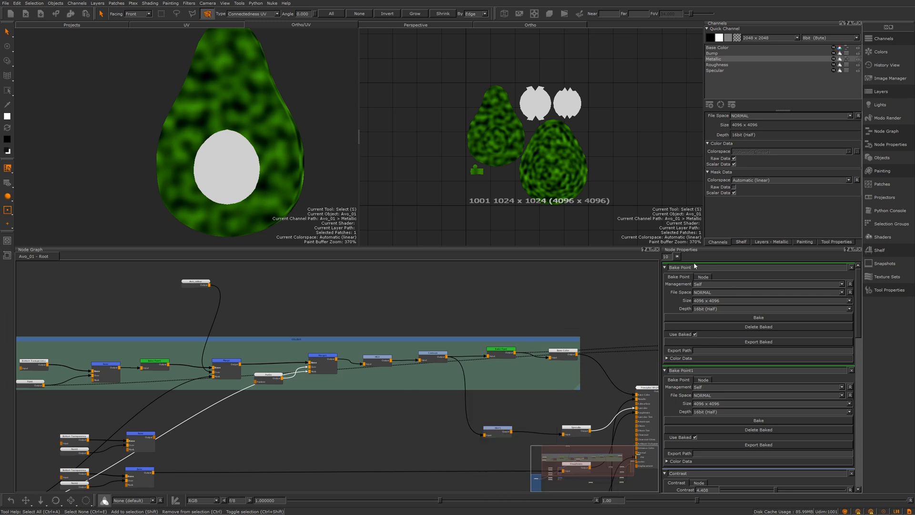
key("a")
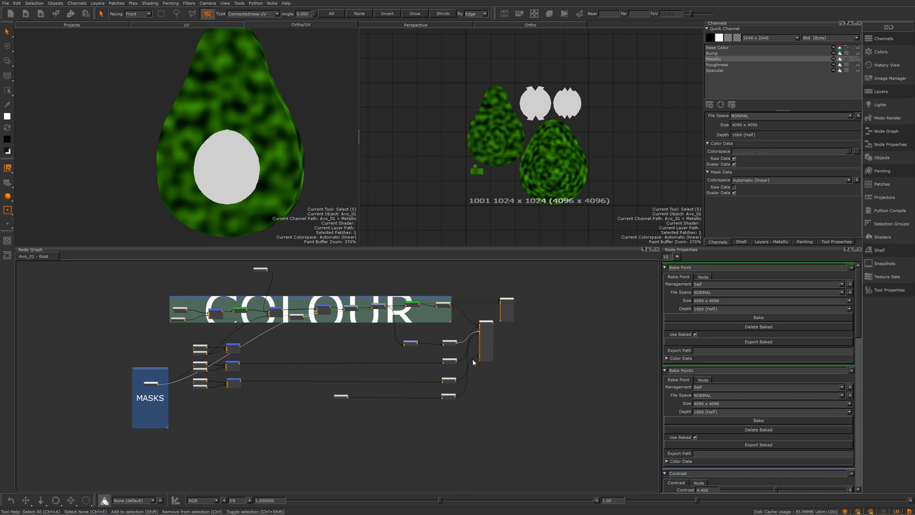